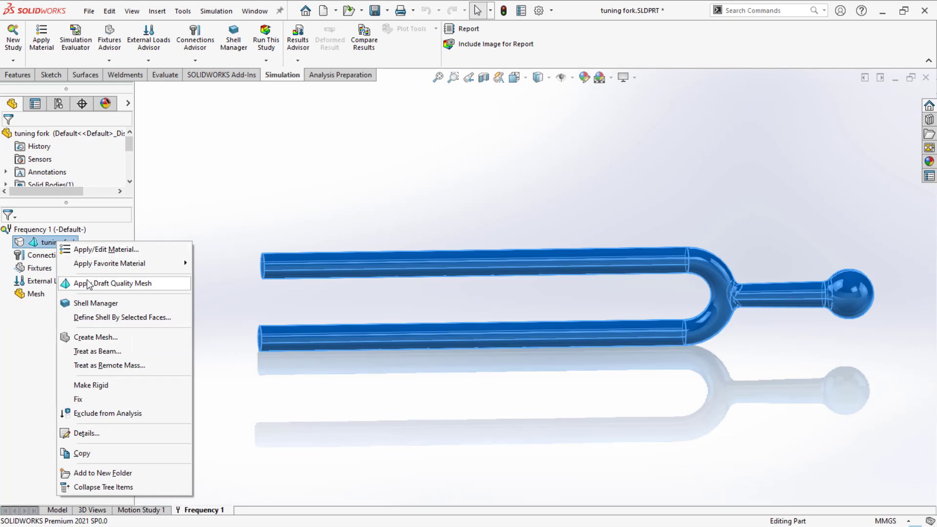
Step: Assign Chrome Stainless Steel as the tuning fork's material
click(99, 250)
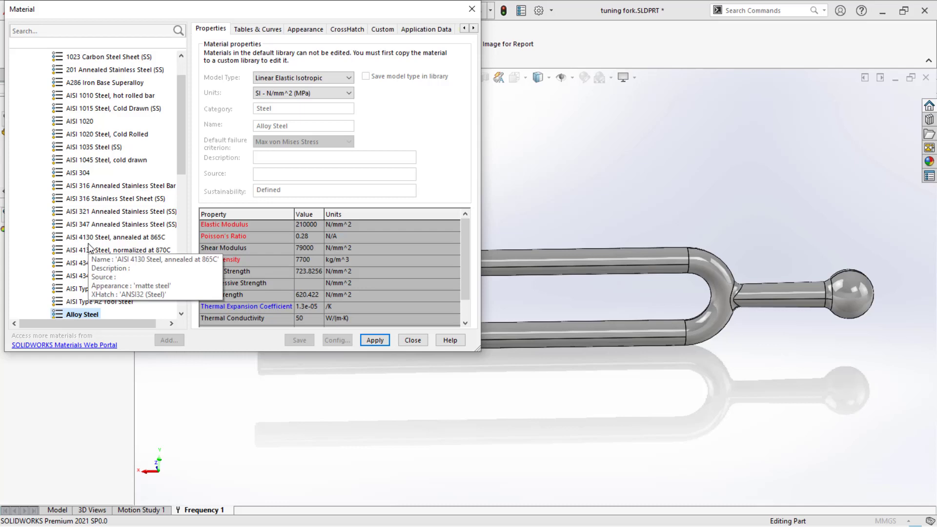
scroll(78, 188, down, 6)
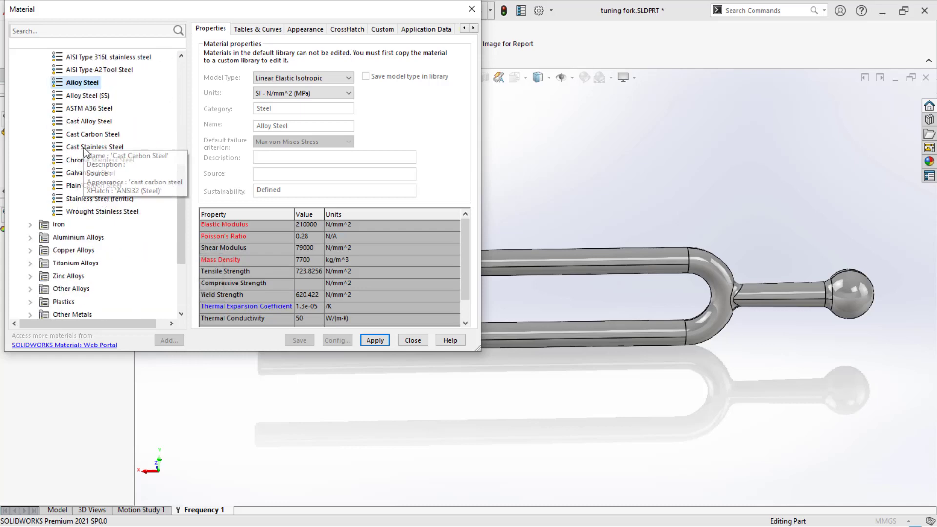
click(85, 160)
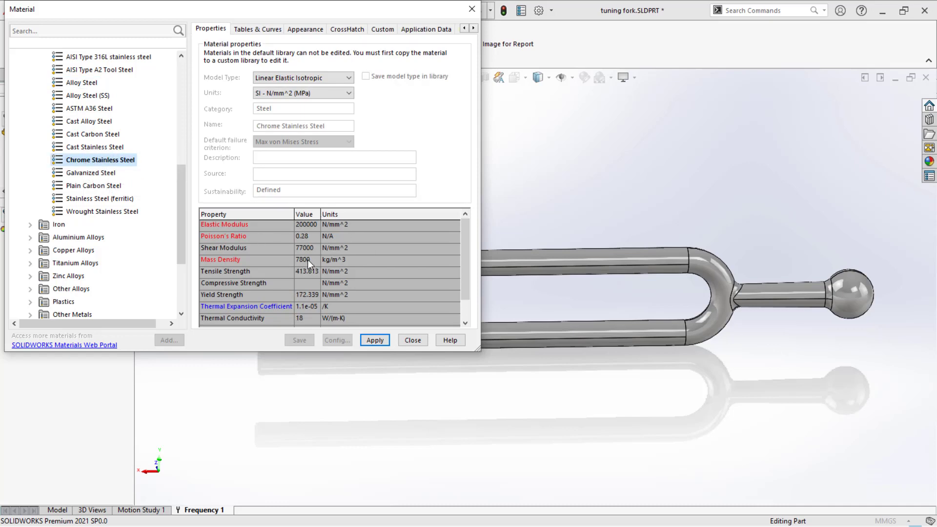
click(375, 340)
click(412, 340)
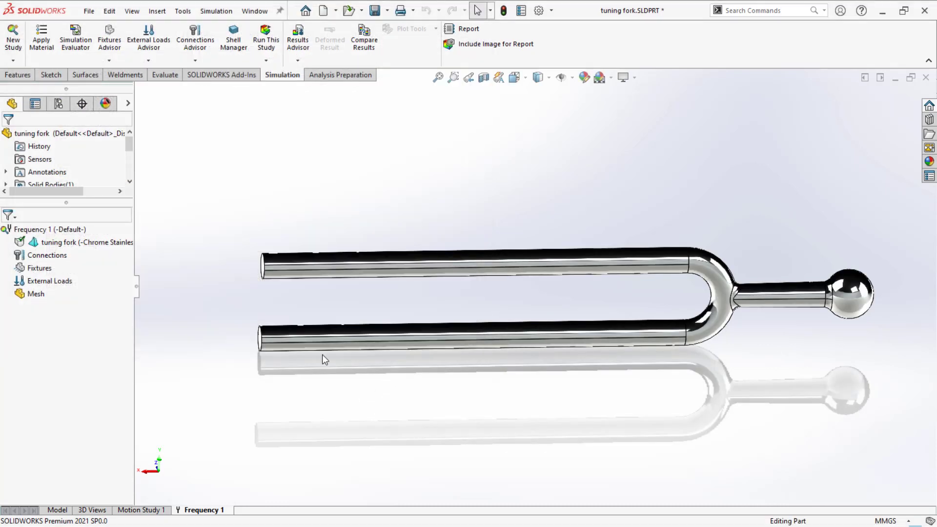
Step: Switch the scene to Plain White
middle_drag(322, 354, 381, 253)
click(611, 77)
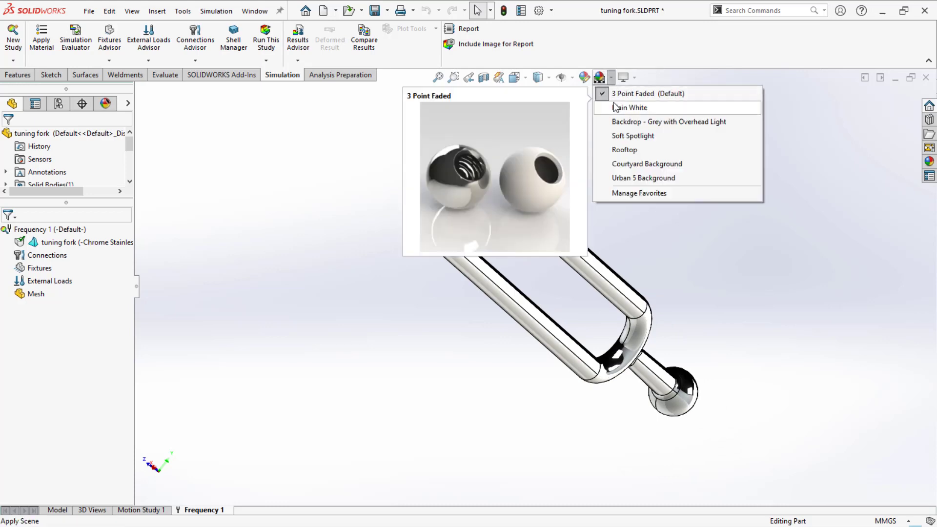
click(617, 107)
middle_drag(368, 257, 326, 257)
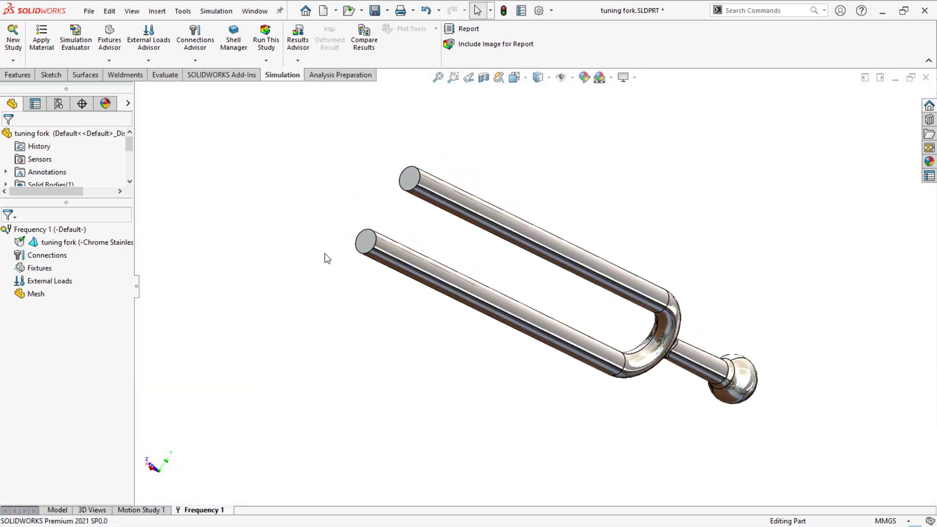
Step: Add a Fixed Geometry fixture on the two faces of the ball at the fork's handle end
right_click(35, 267)
click(71, 271)
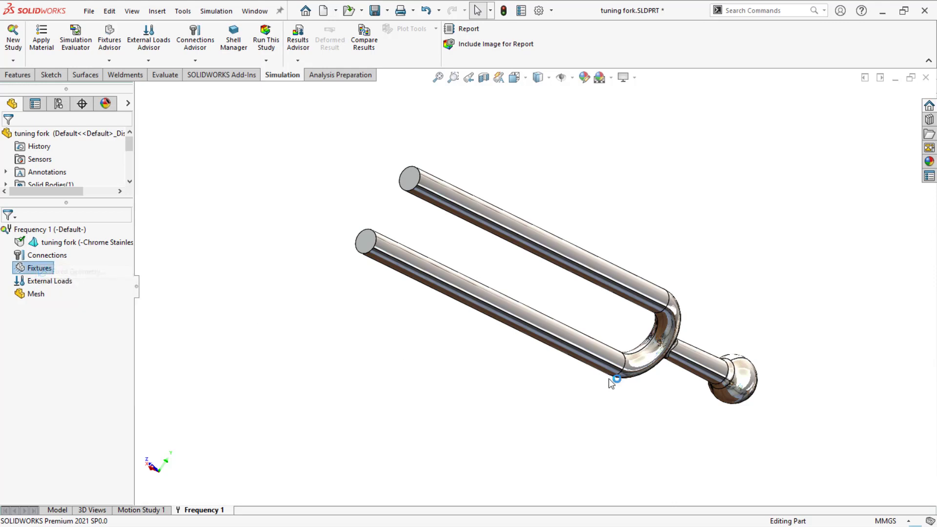
click(745, 383)
middle_drag(745, 384, 730, 254)
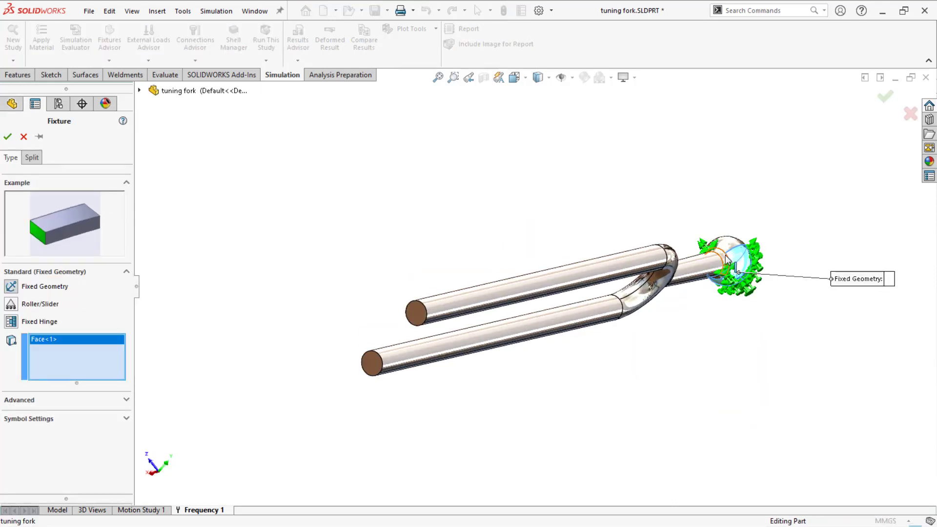
click(8, 136)
Step: Set the frequency study's number of frequencies to 10 in its properties
middle_drag(251, 353, 238, 293)
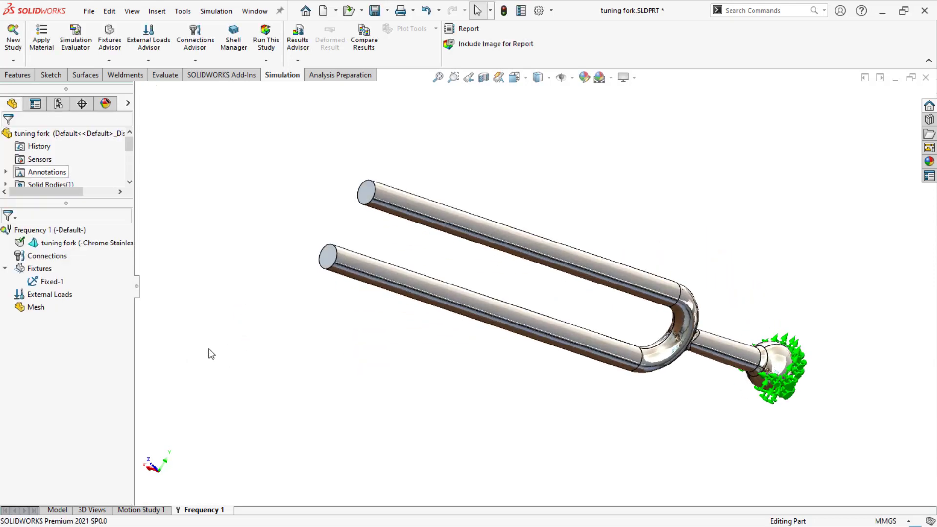
right_click(51, 230)
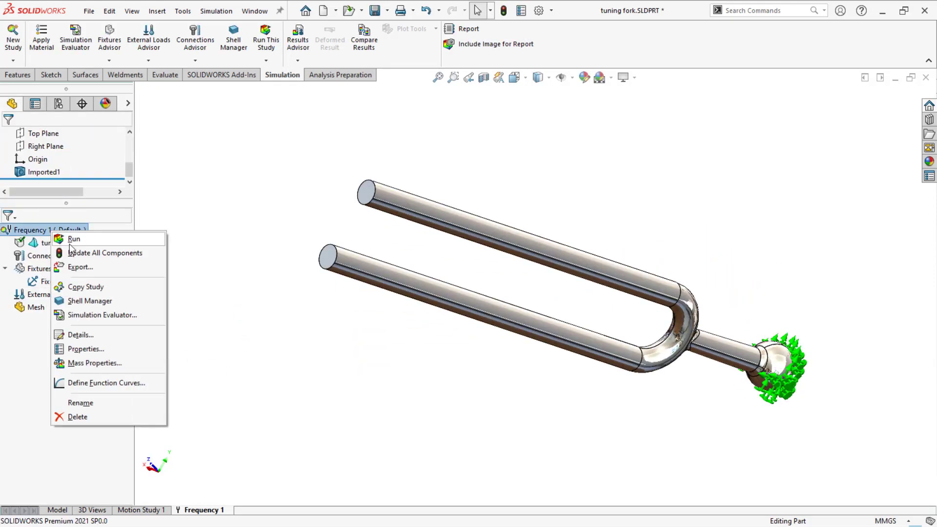
click(92, 361)
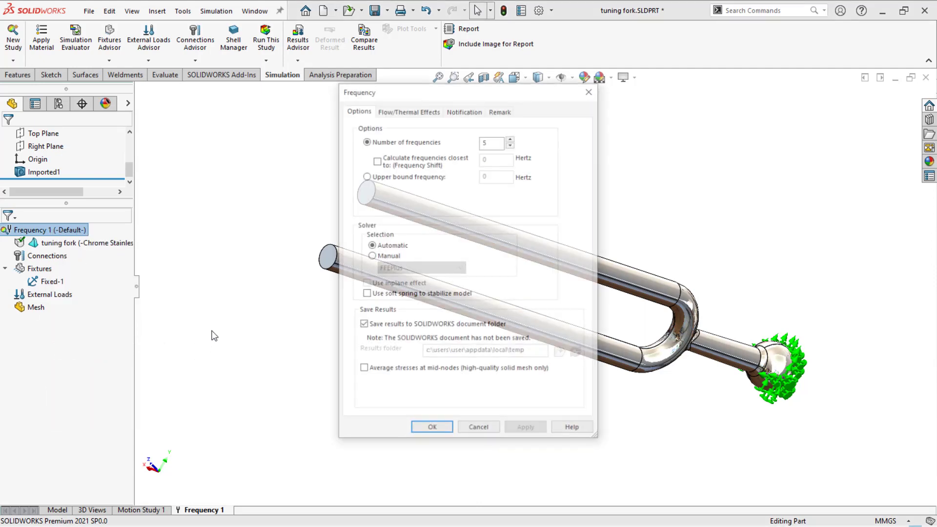
double_click(484, 140)
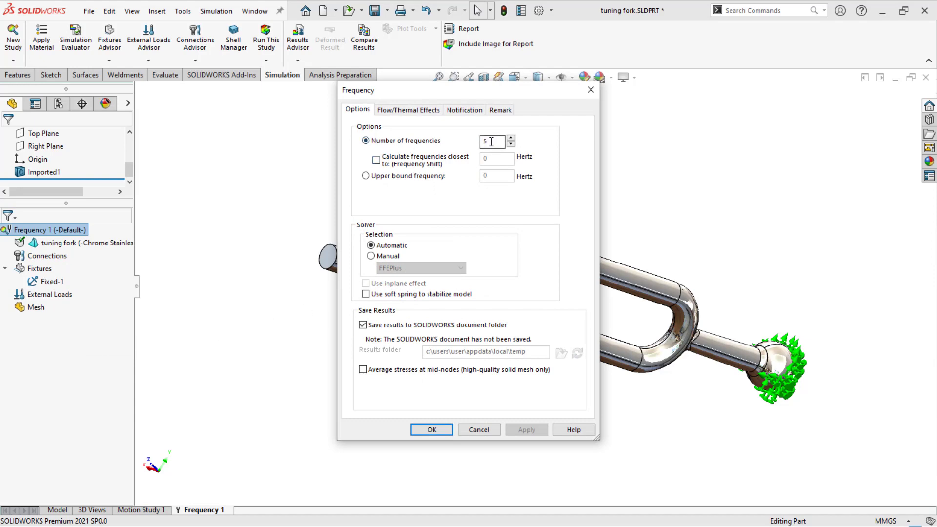
text(10)
click(431, 429)
Step: Create a standard mesh with a 0.5 mm element size using mesh parameters
click(231, 337)
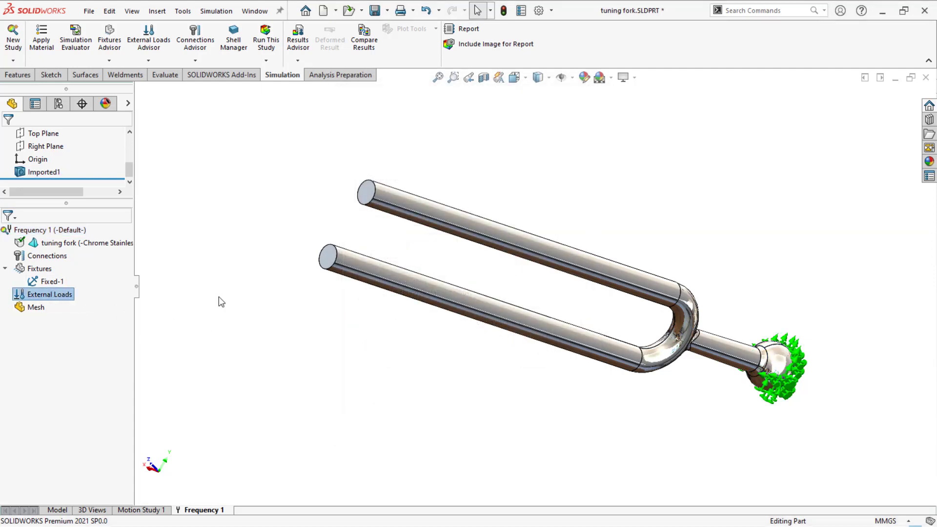
right_click(35, 307)
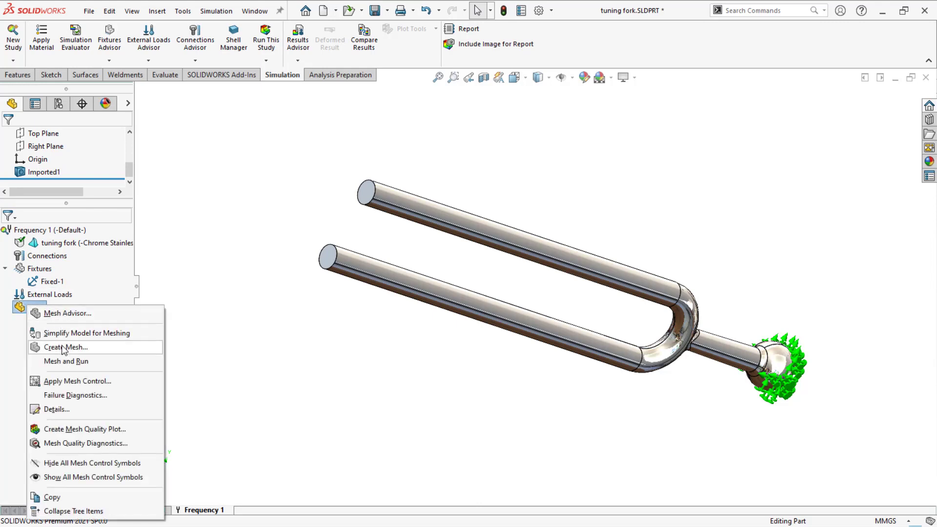
click(116, 343)
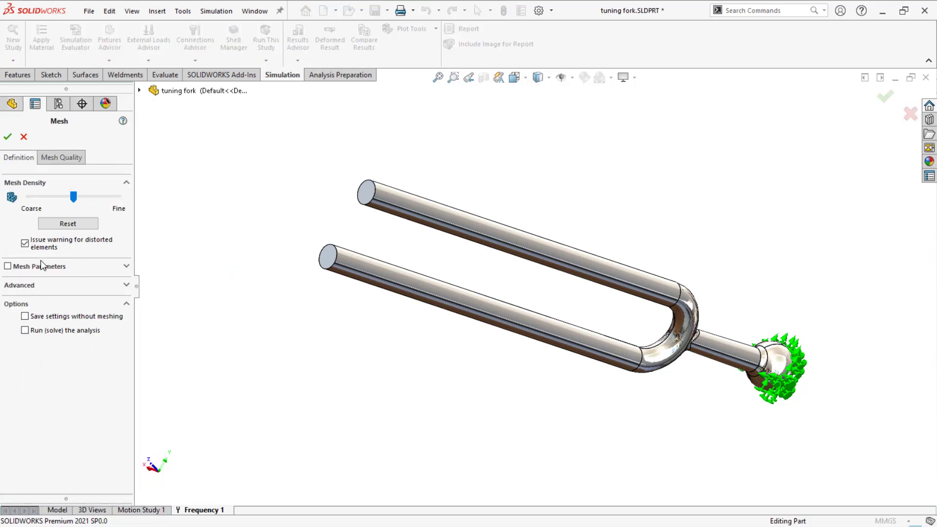
click(41, 269)
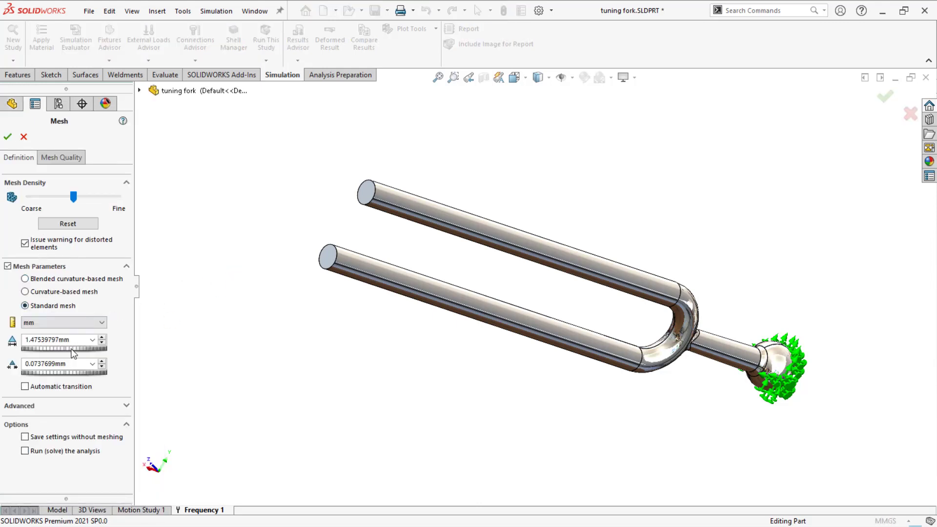
drag(73, 340, 1, 337)
text(0.5)
click(7, 137)
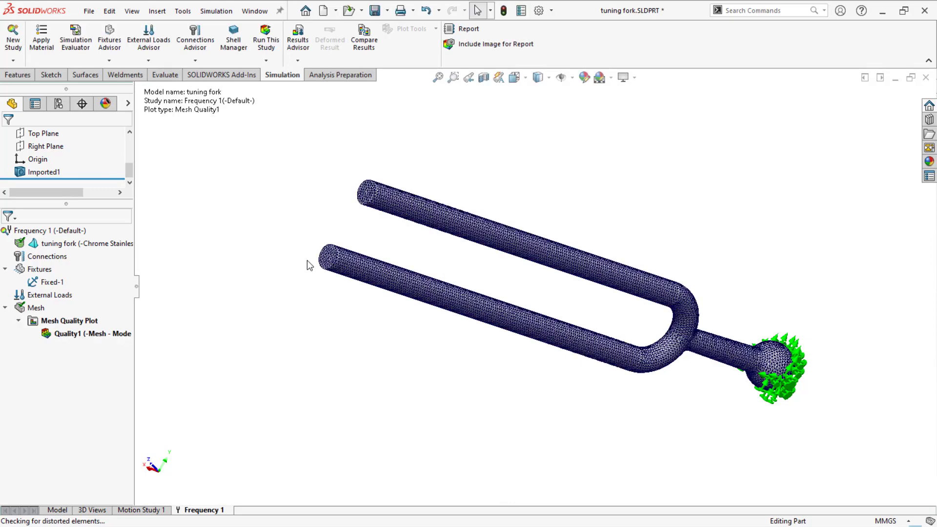
Step: Run the Frequency 1 study
scroll(575, 237, down, 2)
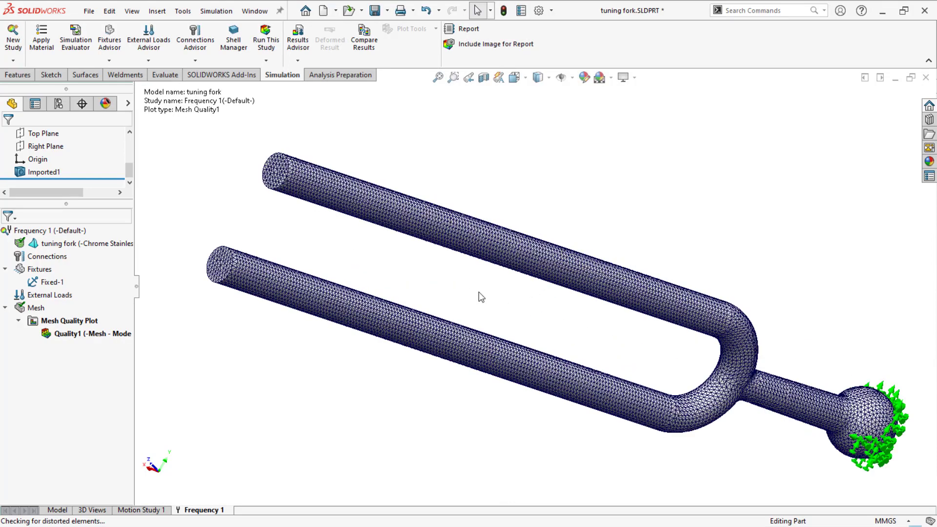
scroll(332, 368, up, 2)
mouse_move(333, 368)
middle_down()
mouse_move(380, 311)
mouse_move(341, 322)
mouse_move(342, 358)
middle_up()
right_click(32, 231)
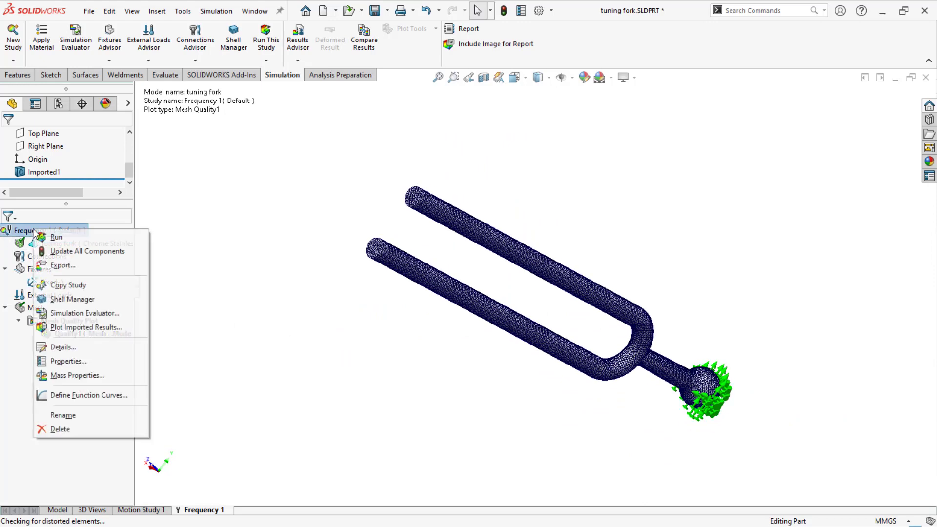
click(76, 238)
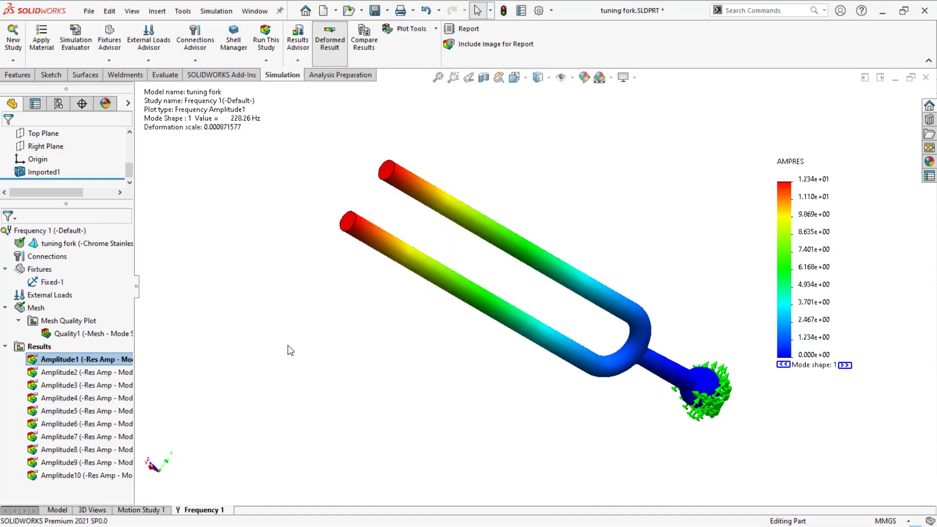
Step: Animate the first amplitude plot in isometric view and close the animation
key(ctrl+7)
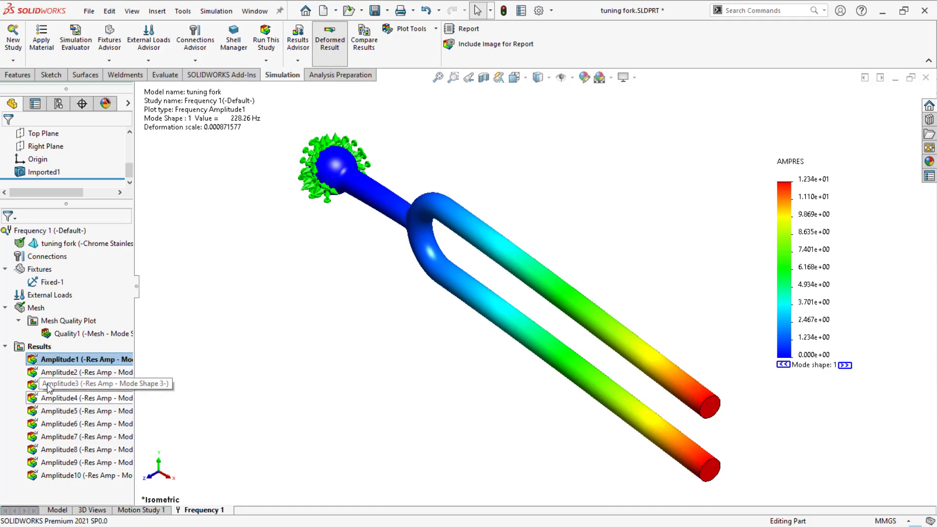
right_click(59, 361)
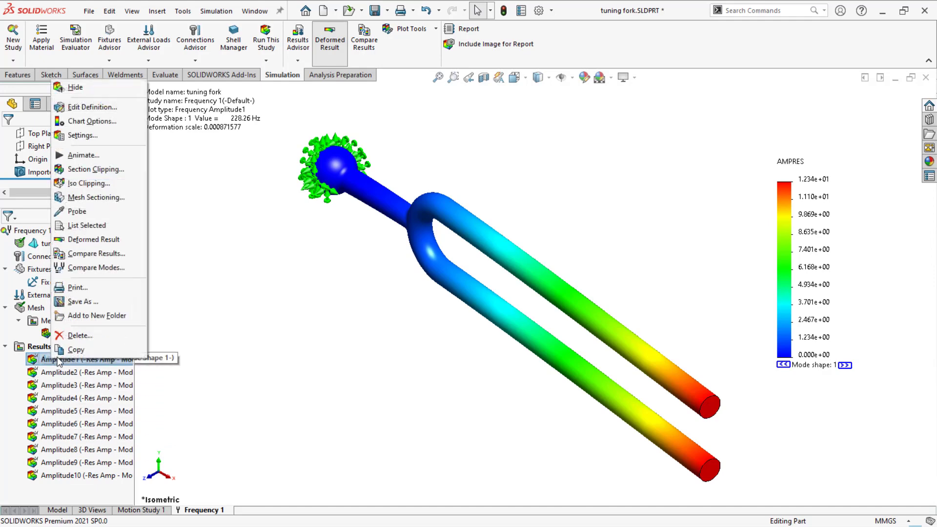
click(83, 155)
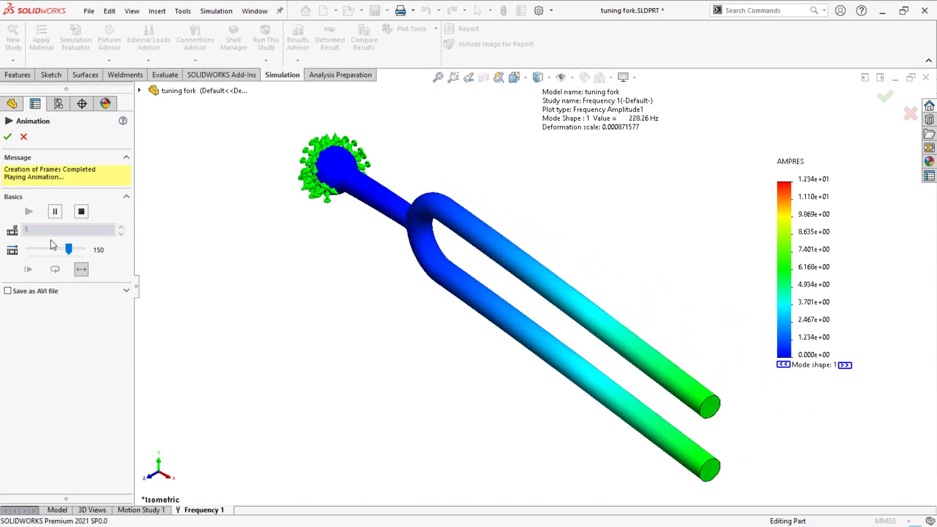
middle_drag(327, 307, 588, 374)
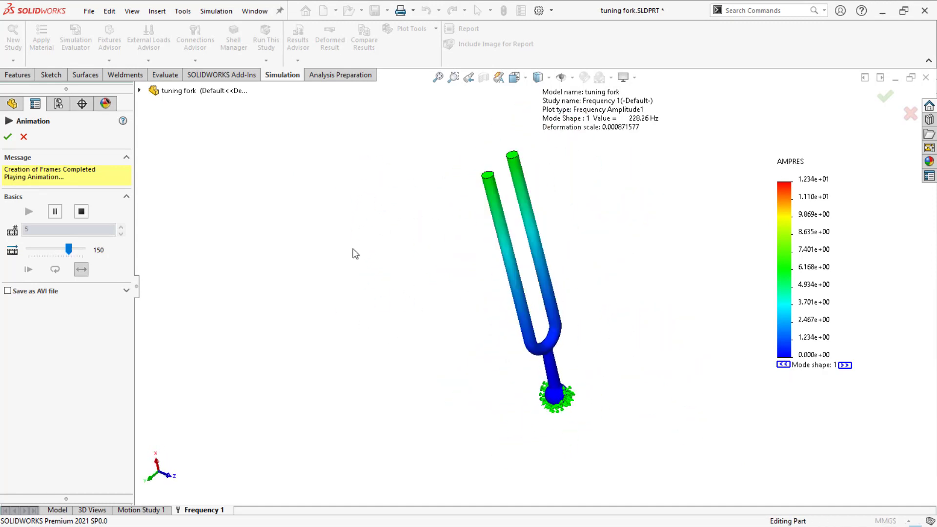
click(24, 137)
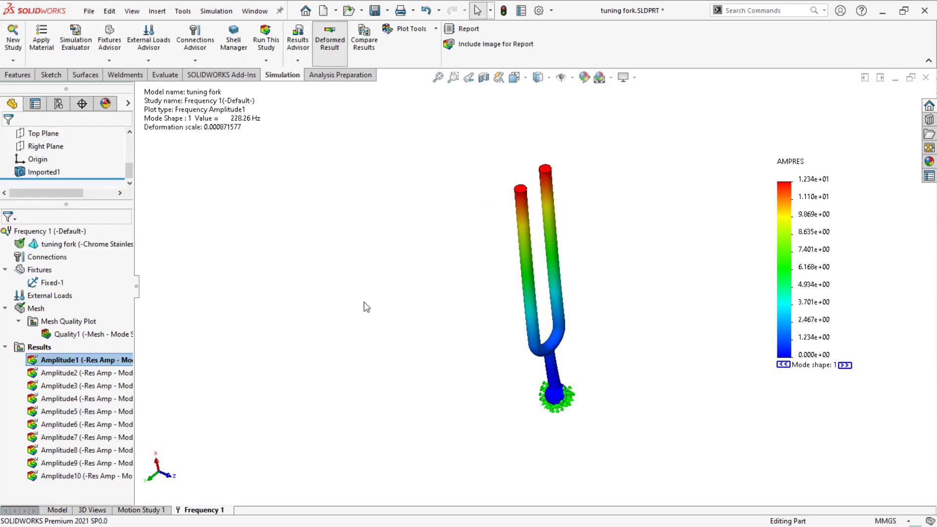
Step: Display the second amplitude plot and list the study's resonant frequencies for all modes
click(107, 372)
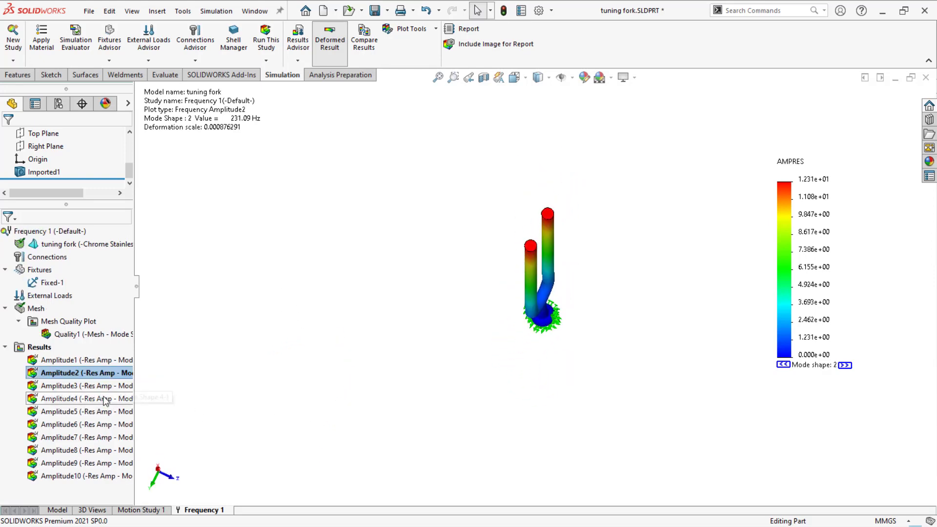
right_click(39, 347)
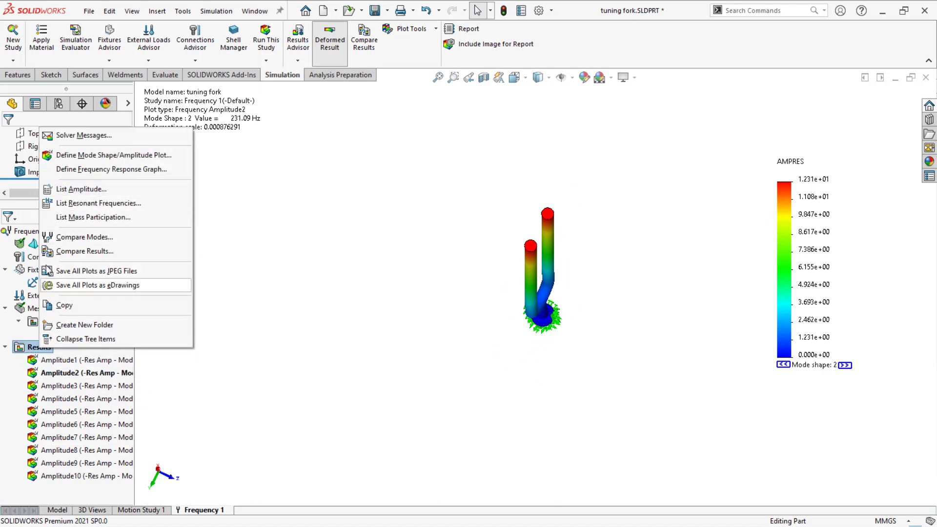
click(80, 204)
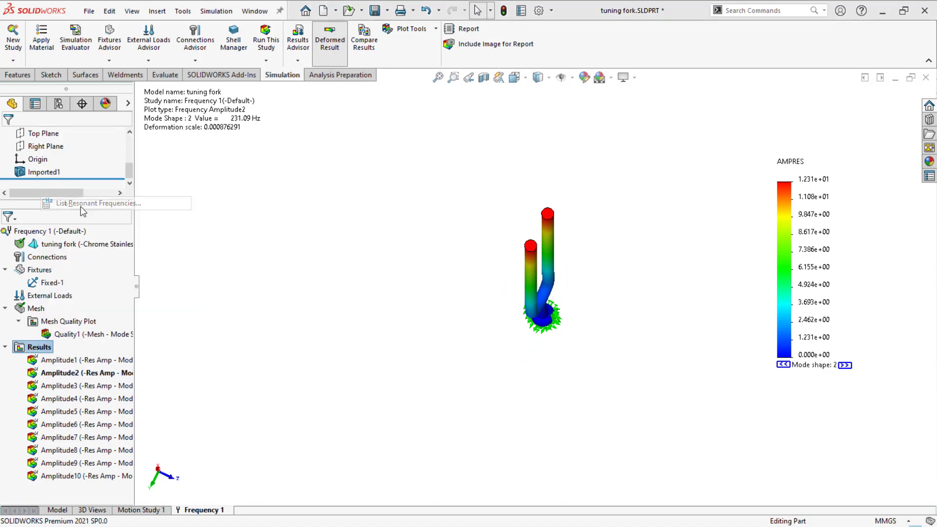
drag(457, 195, 245, 184)
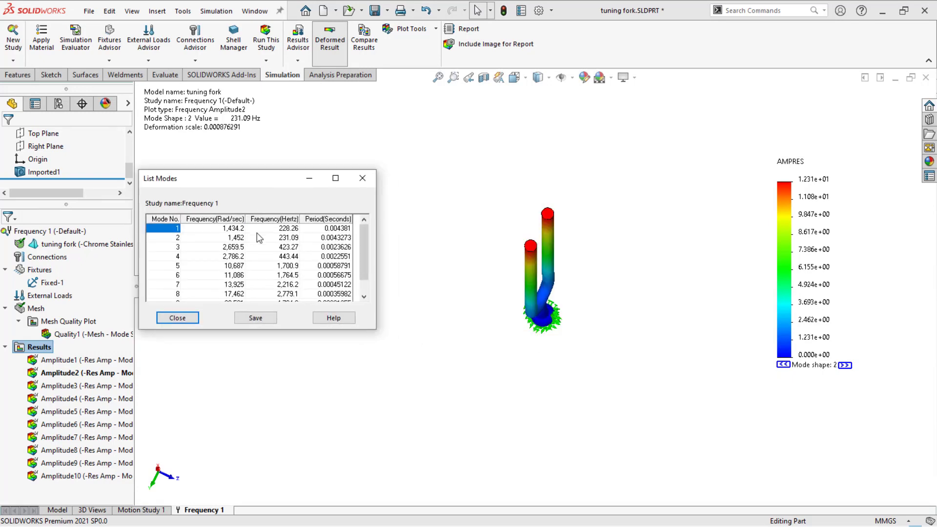
scroll(247, 237, down, 1)
scroll(251, 247, up, 1)
scroll(307, 261, down, 1)
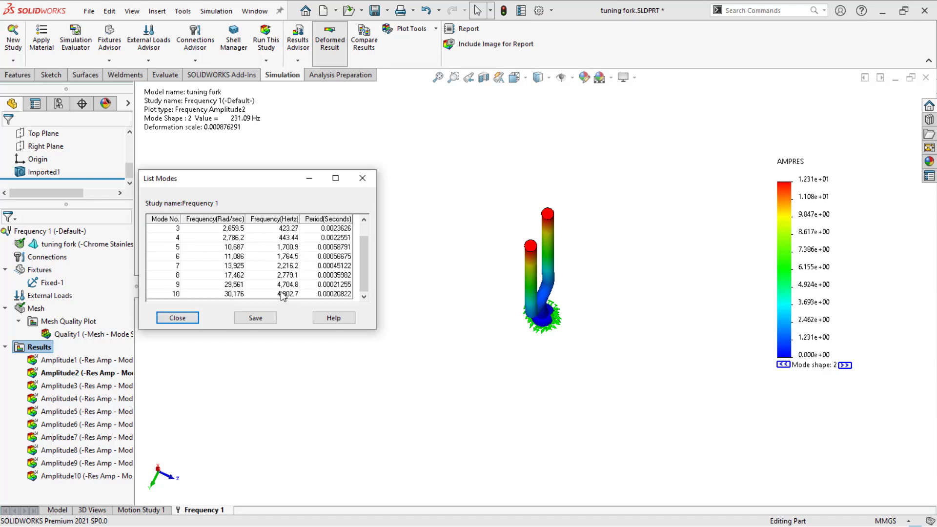
scroll(292, 288, up, 1)
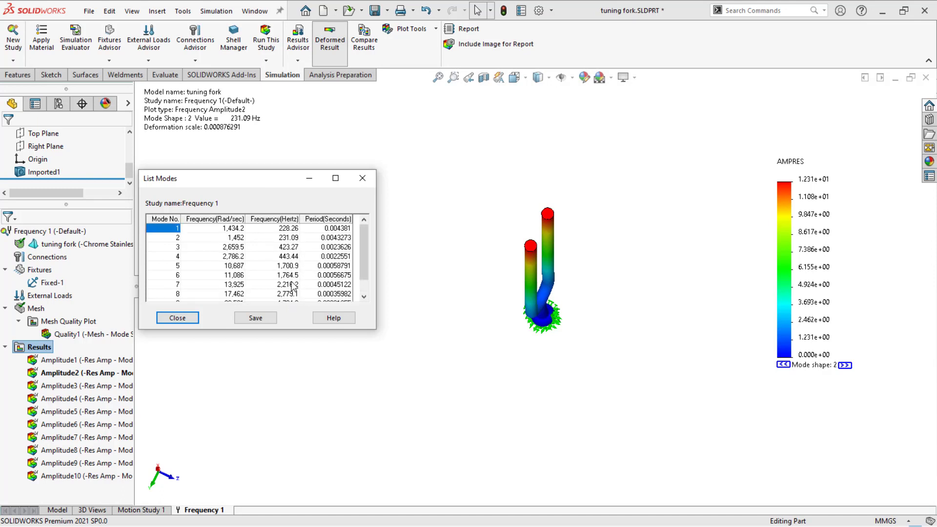
scroll(292, 287, down, 1)
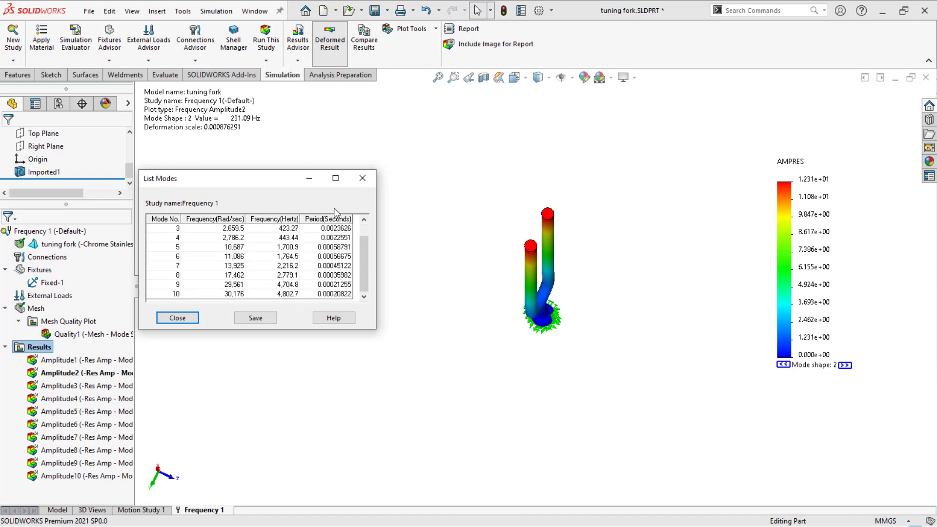
click(370, 177)
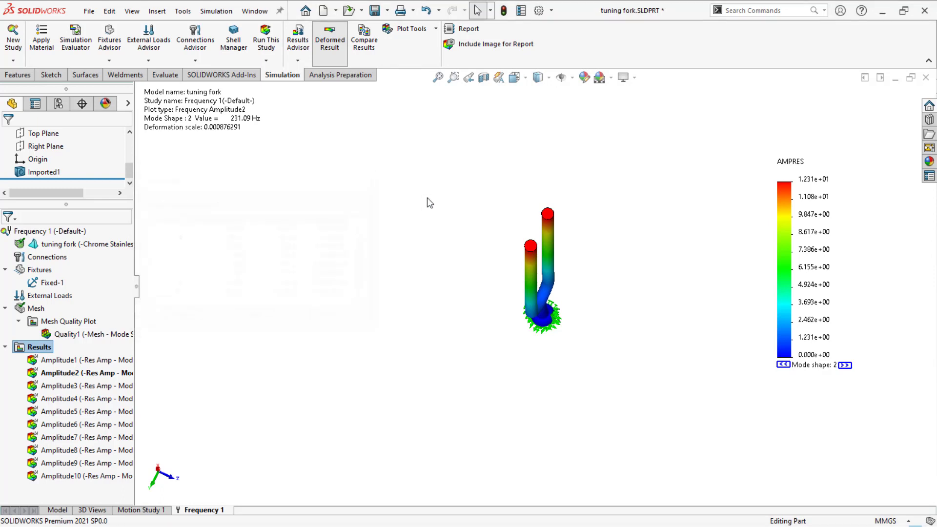
Step: Display the tenth amplitude plot and rotate to inspect its mode shape
double_click(63, 476)
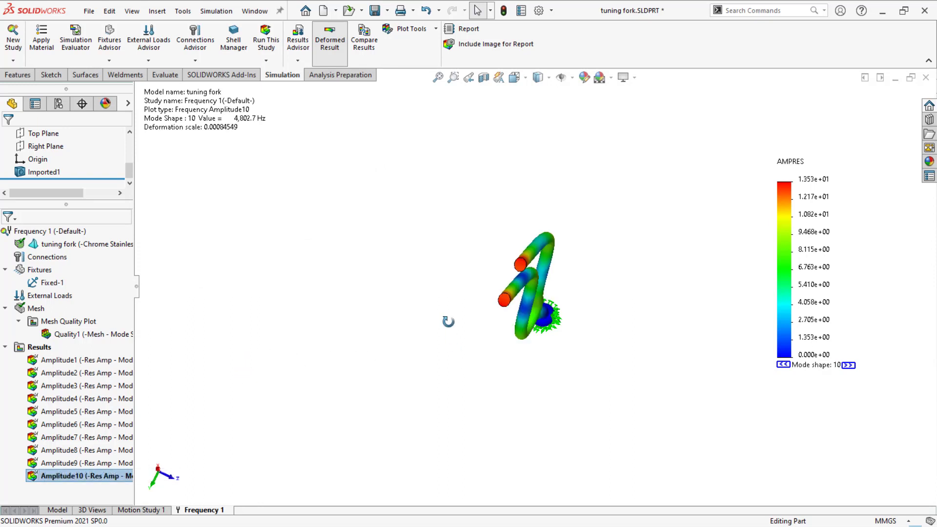
middle_drag(372, 356, 311, 333)
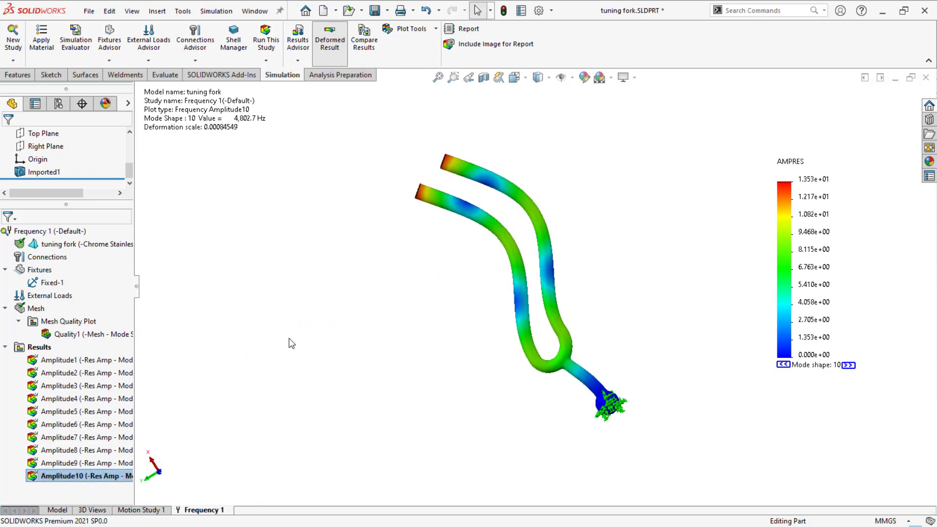
Step: Animate the tenth amplitude plot's mode shape and close the animation
right_click(805, 248)
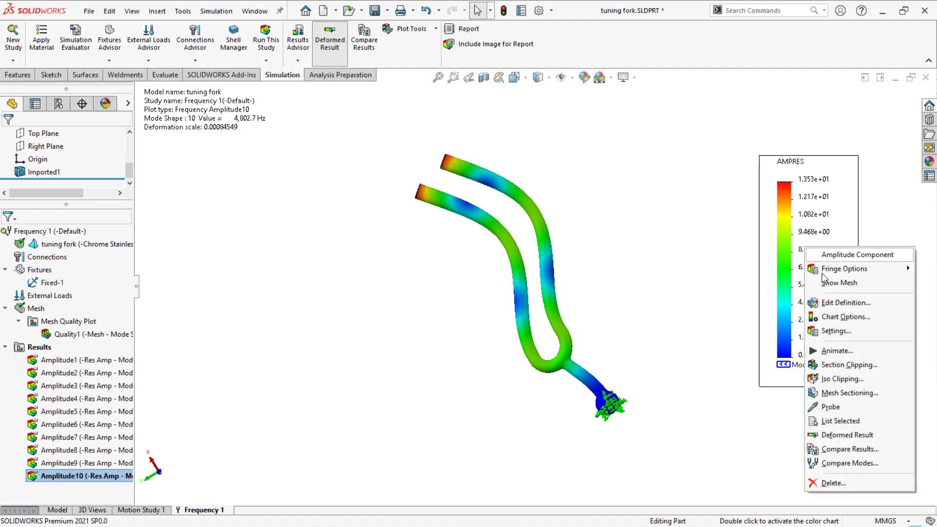
click(835, 351)
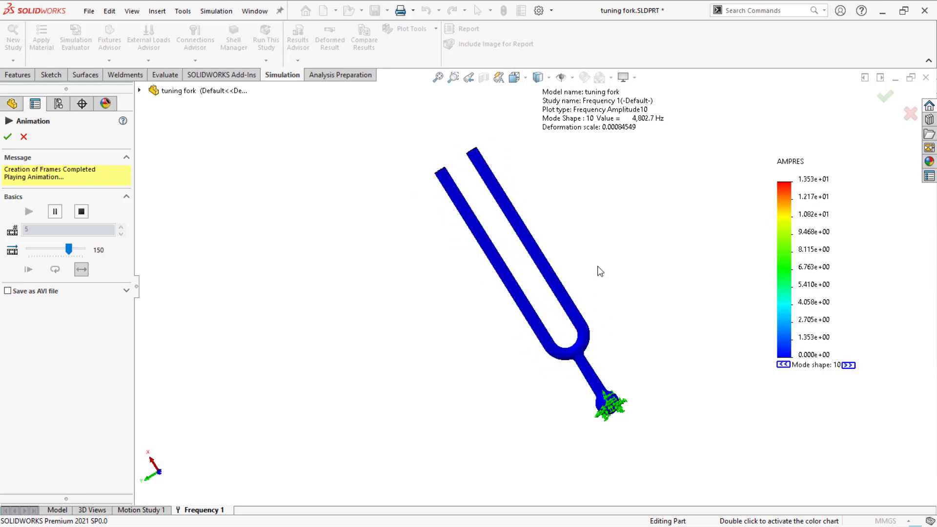
click(23, 138)
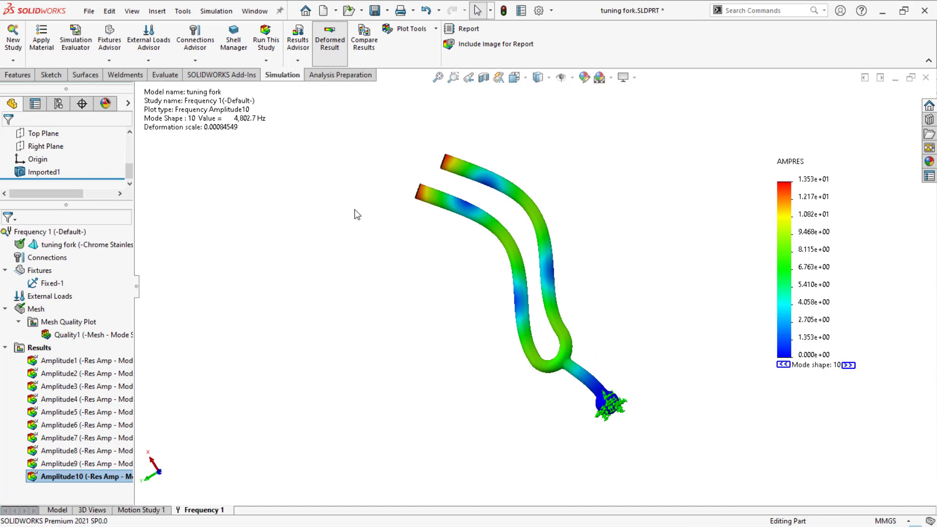
Step: Display the fourth amplitude plot, animate its mode shape while rotating the model, and close the animation
key(f)
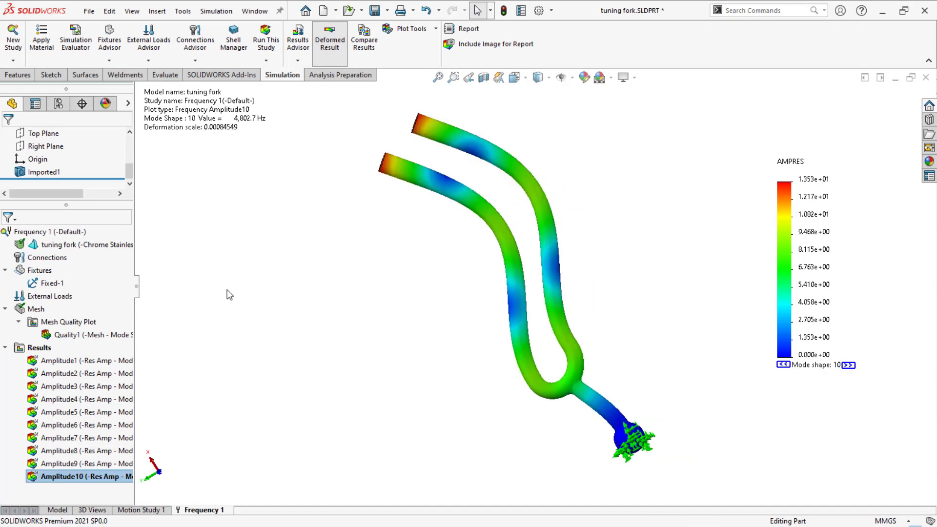
double_click(85, 398)
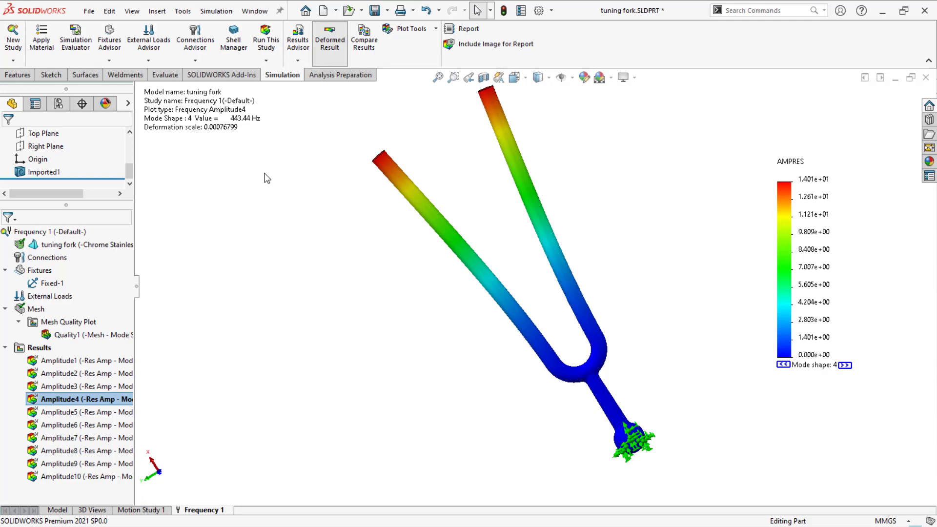
right_click(818, 248)
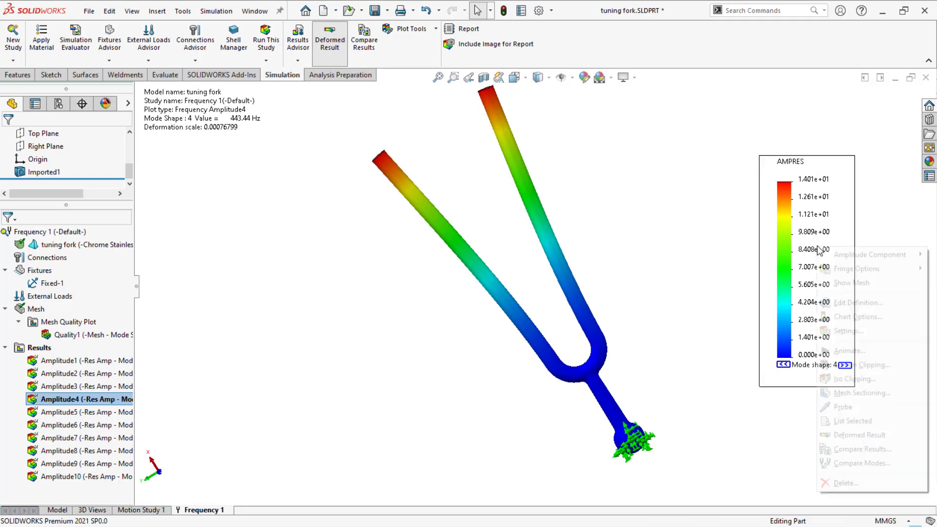
click(849, 351)
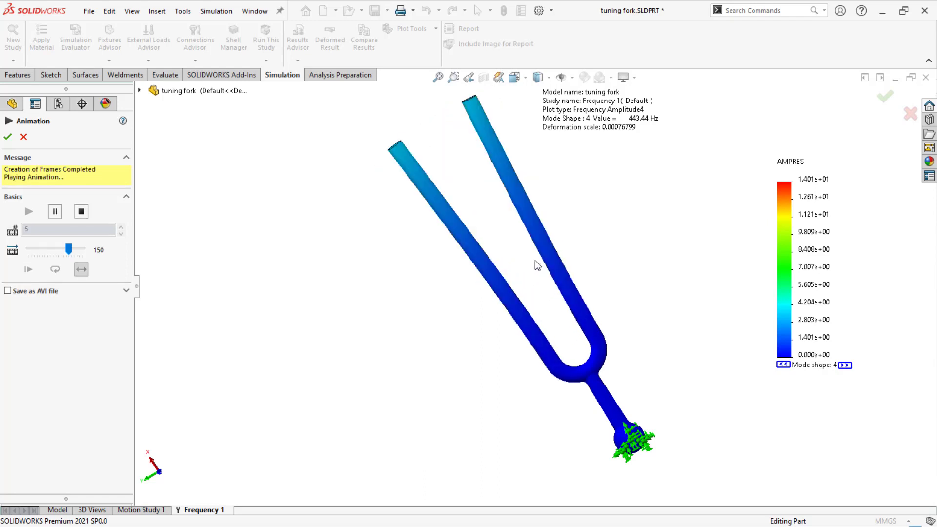
middle_drag(462, 290, 451, 331)
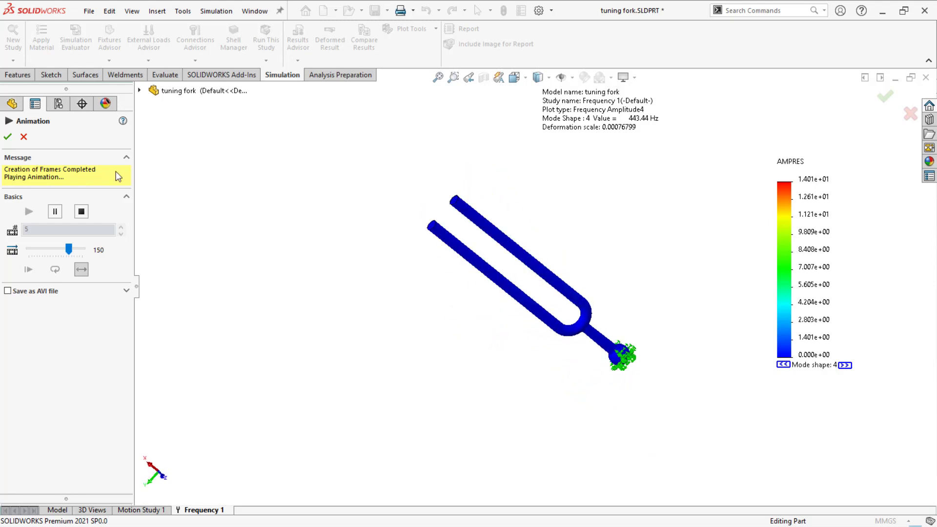
click(23, 137)
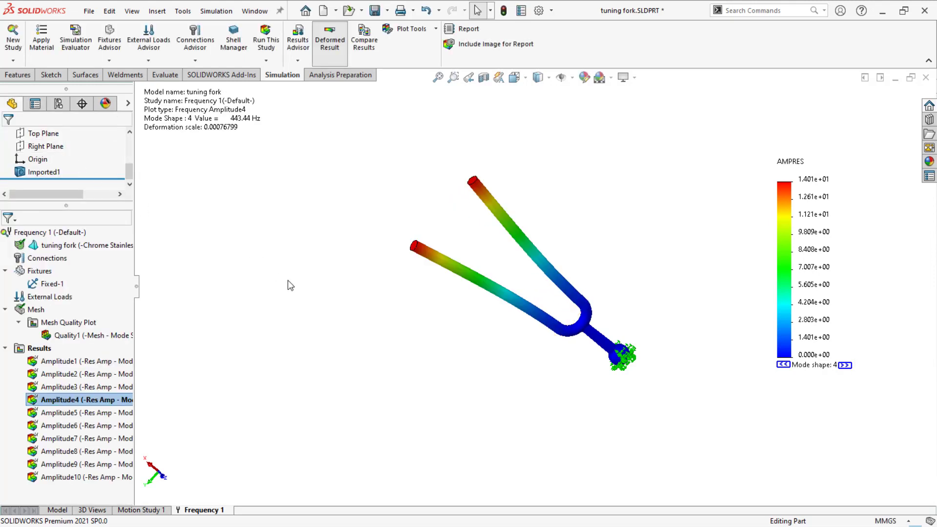
middle_drag(291, 286, 591, 285)
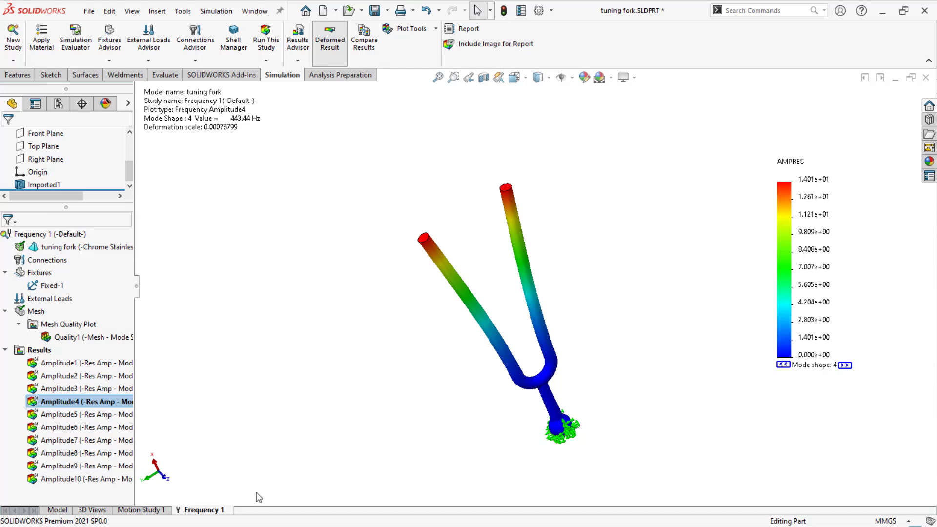
Step: Switch to ANSYS Workbench and add a Modal analysis system to the project schematic
key(super)
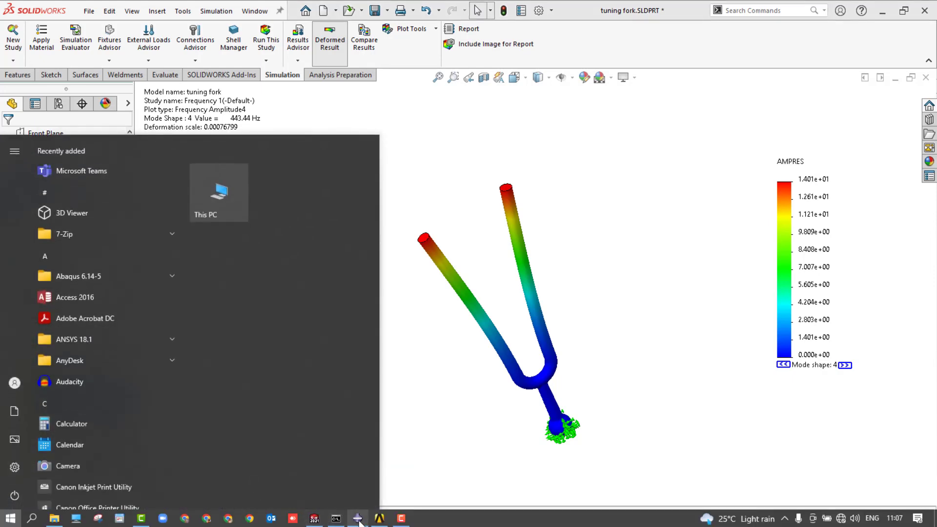
click(379, 519)
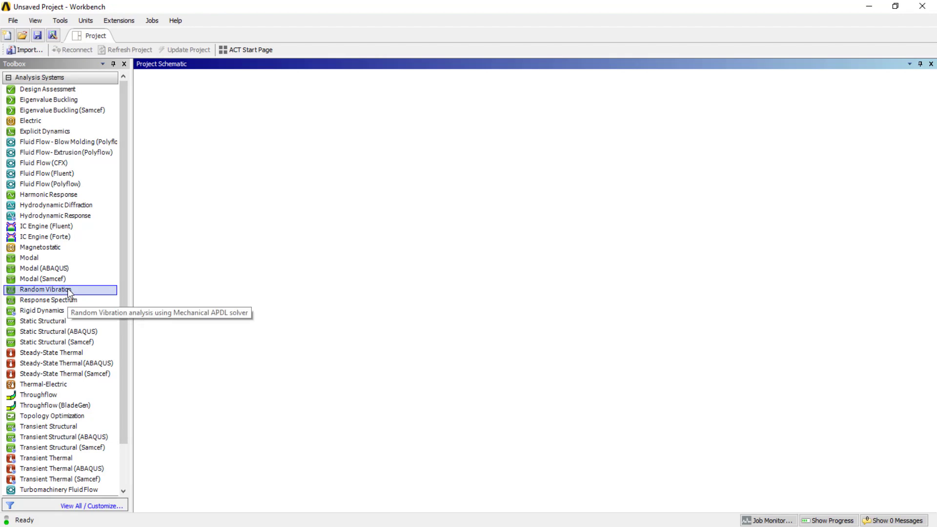
scroll(68, 292, down, 3)
scroll(66, 371, up, 3)
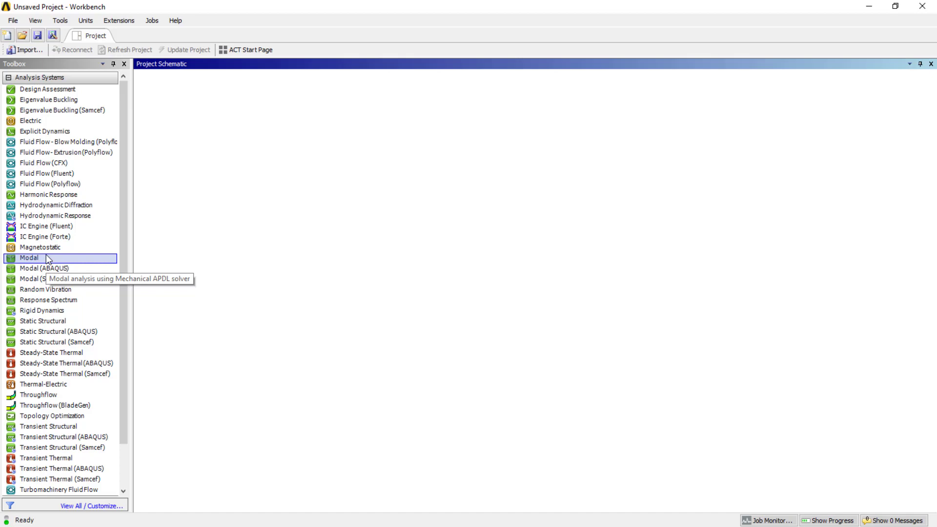
drag(47, 254, 208, 126)
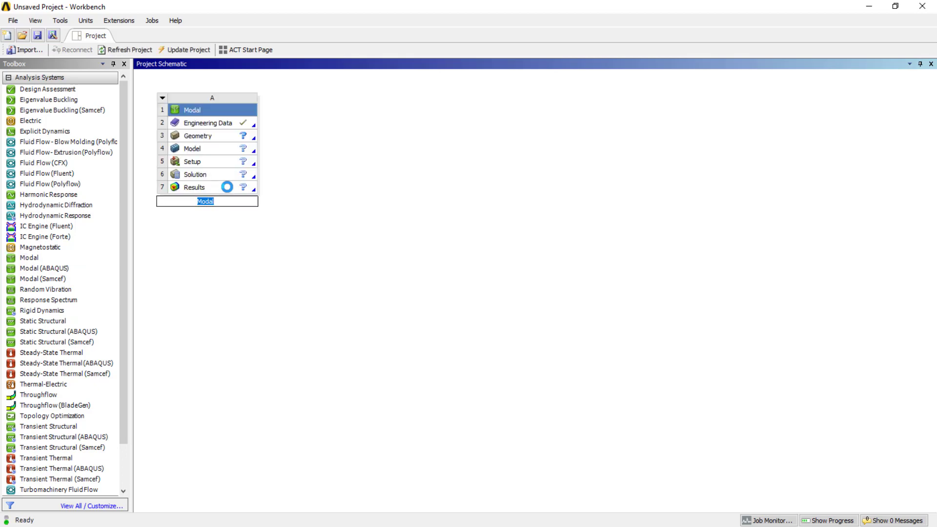
click(237, 226)
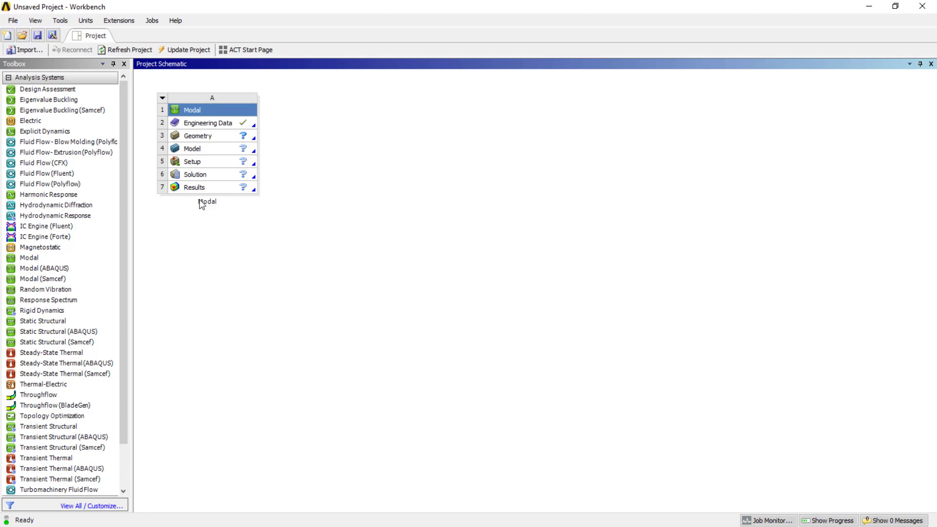
Step: Open the Modal system's Engineering Data for editing
click(222, 125)
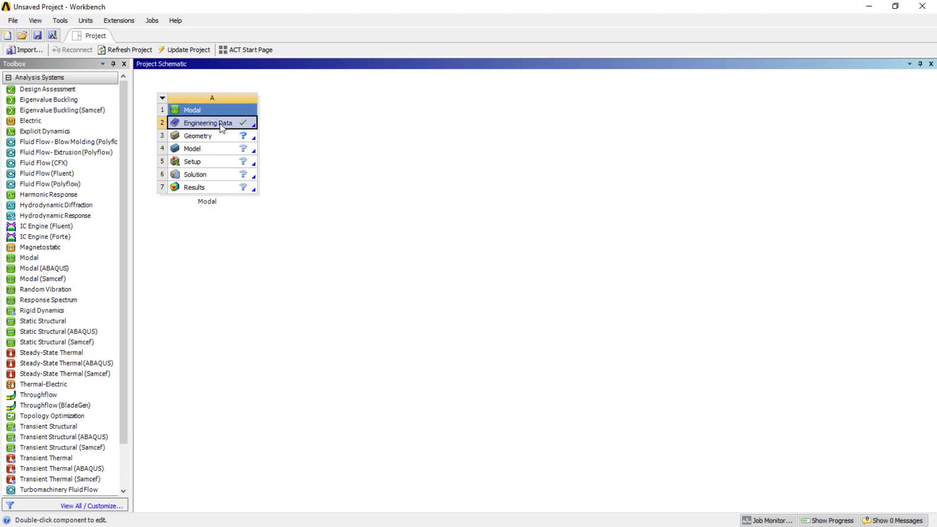
right_click(221, 127)
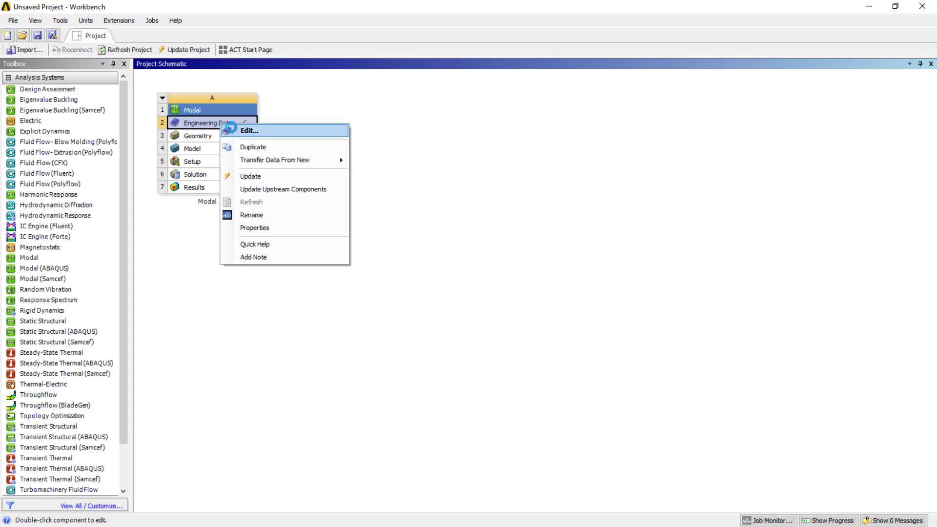
click(247, 130)
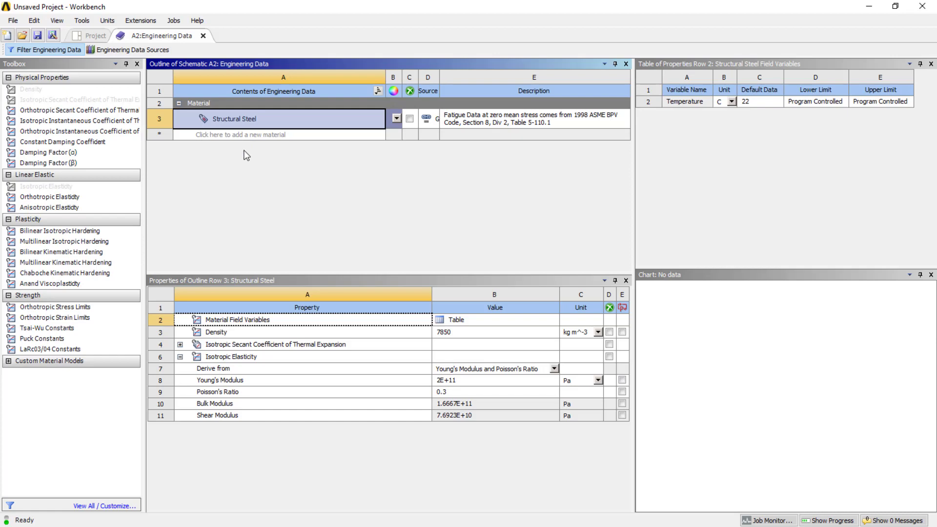
Step: Add a new material named Steel to the engineering data outline
right_click(245, 155)
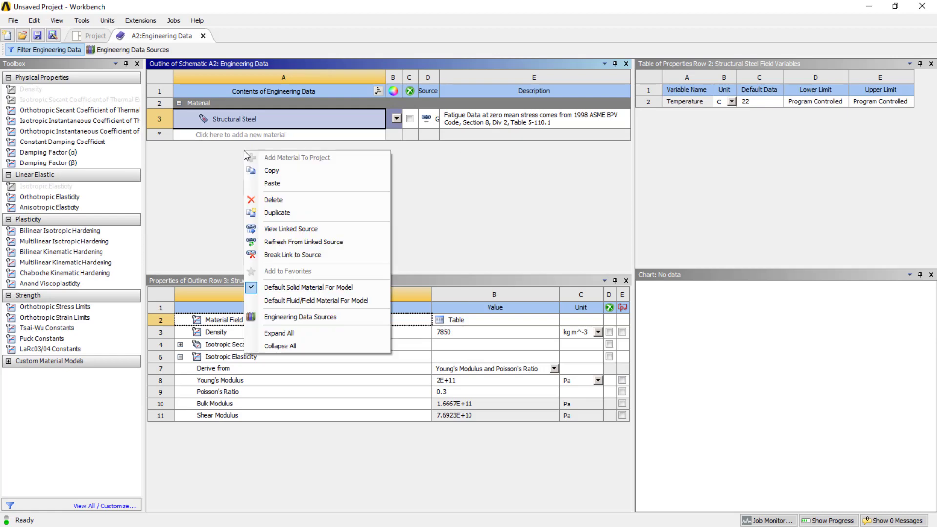
click(219, 155)
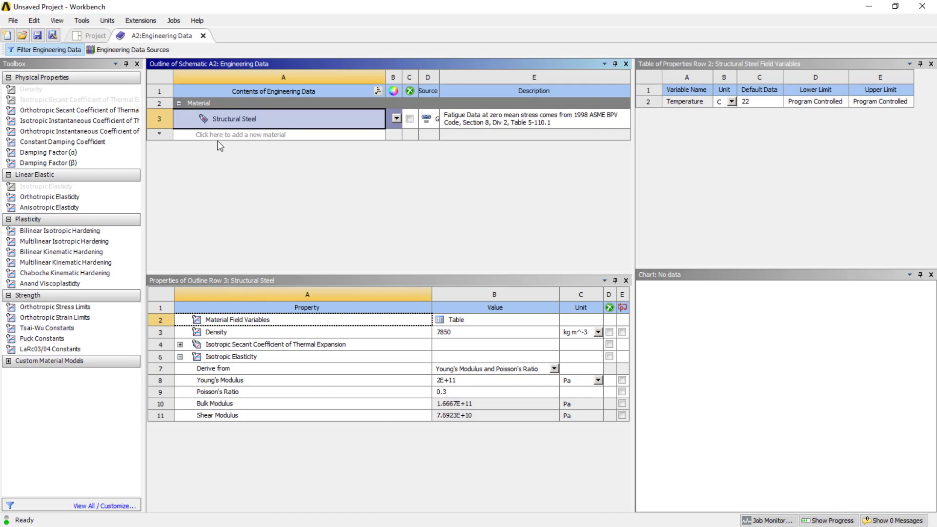
click(218, 134)
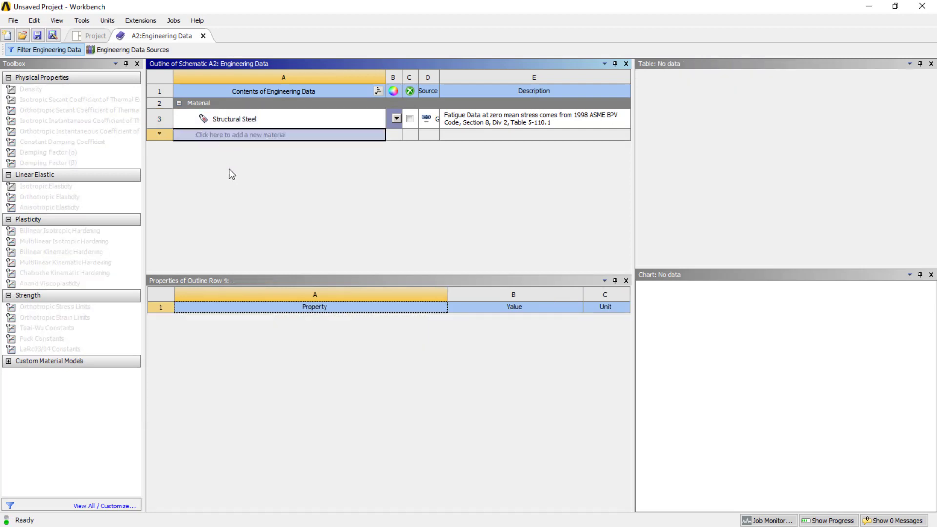
click(230, 134)
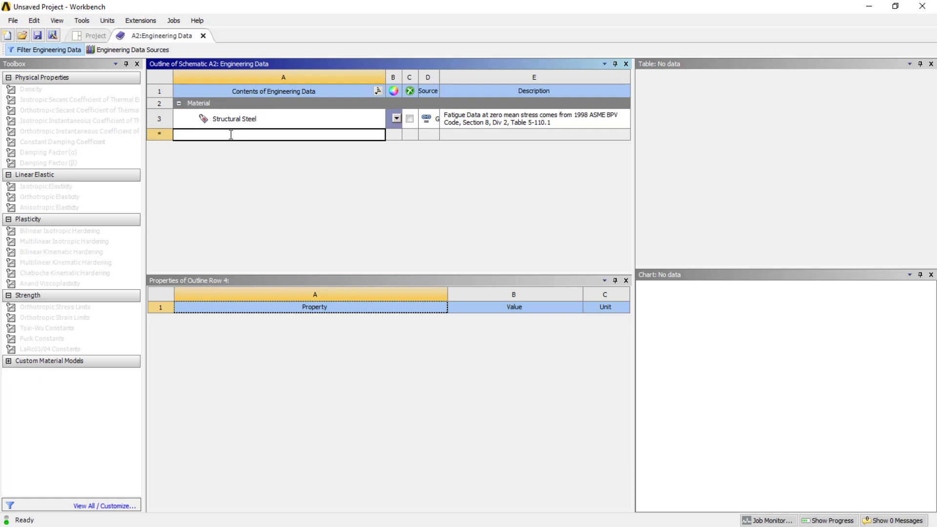
text(Ste)
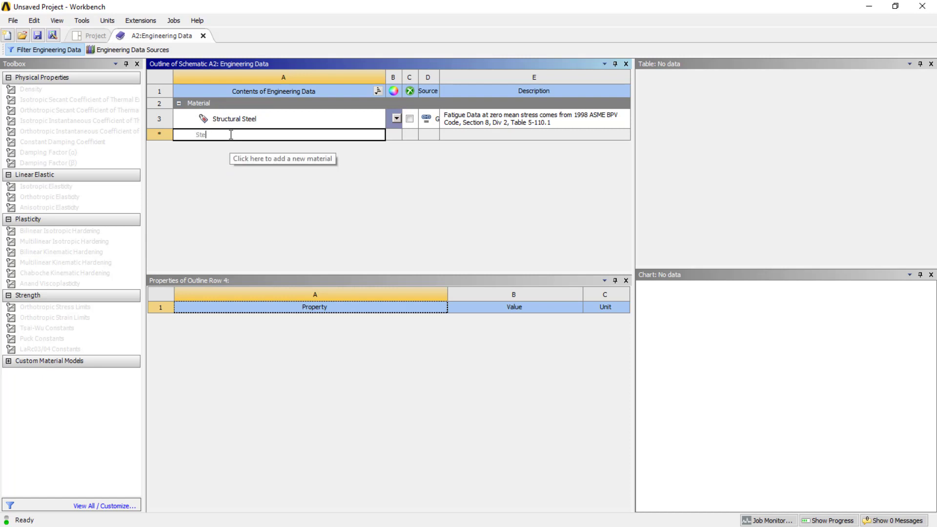
text(el)
key(BackSpace)
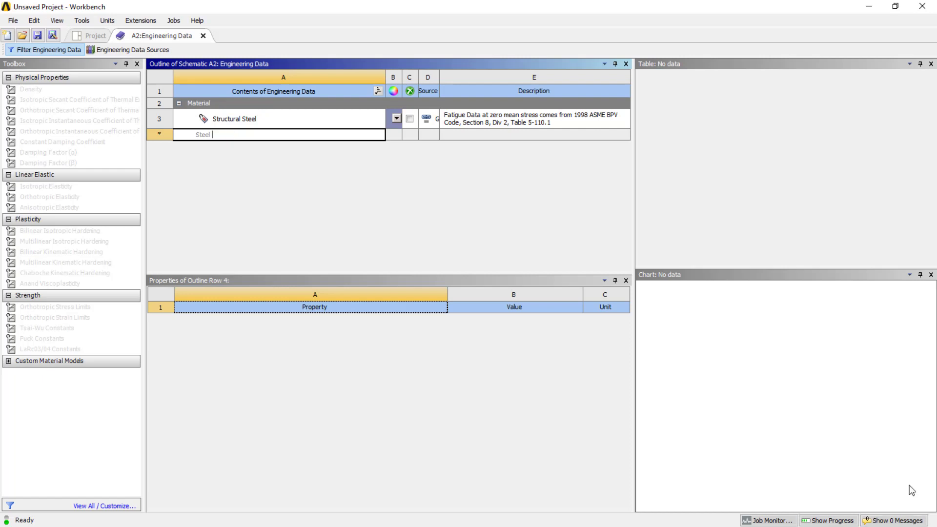
key(Return)
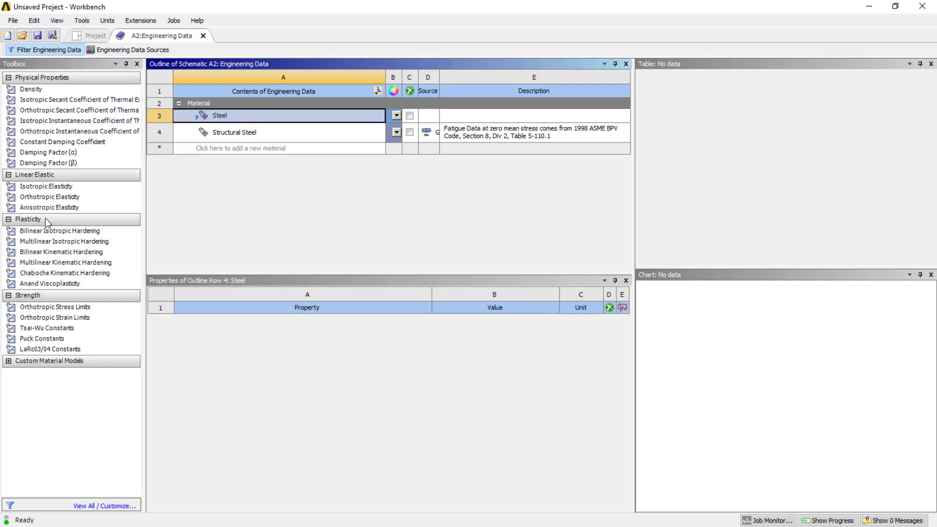
Step: Add Isotropic Elasticity to Steel and set its Young's Modulus to 200000 MPa
click(41, 187)
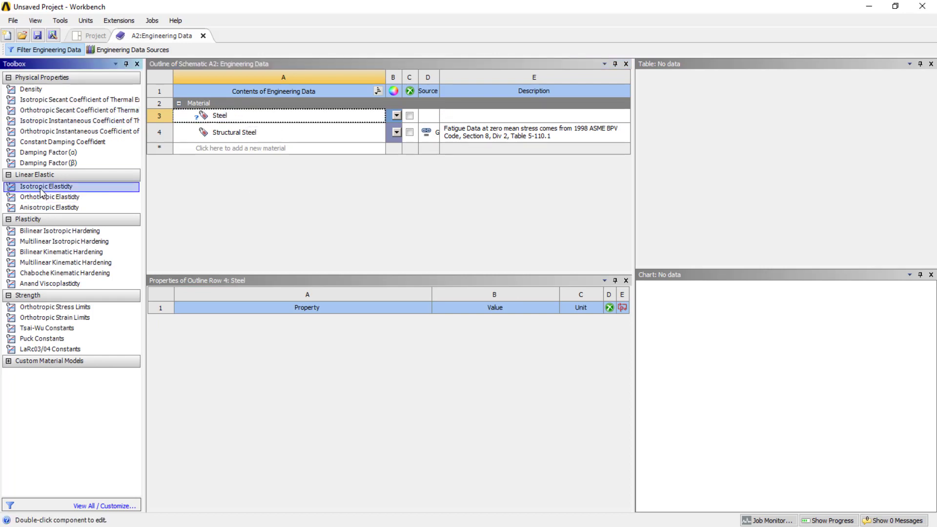
double_click(40, 189)
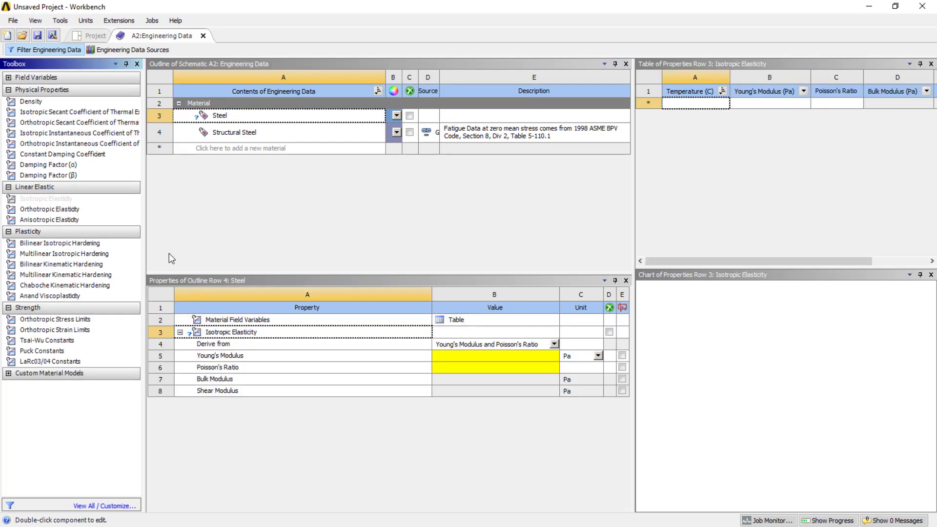
click(503, 358)
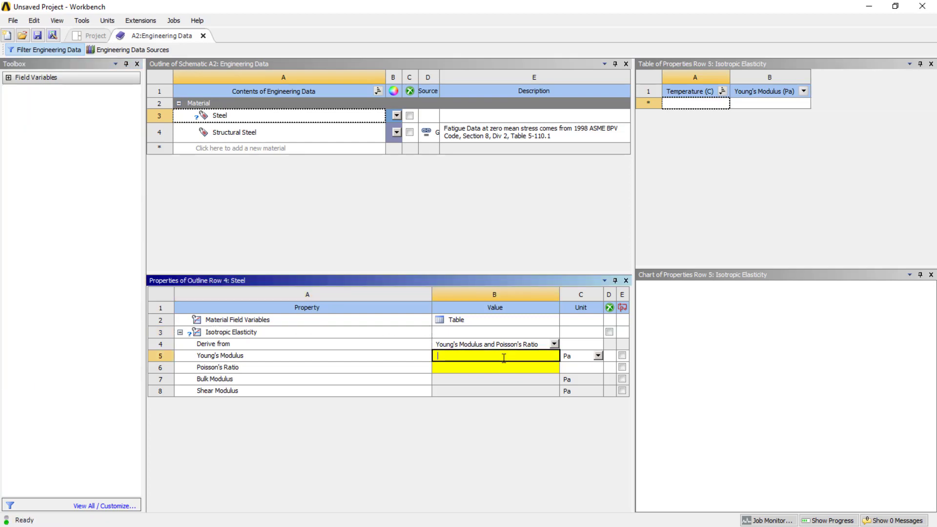
click(597, 356)
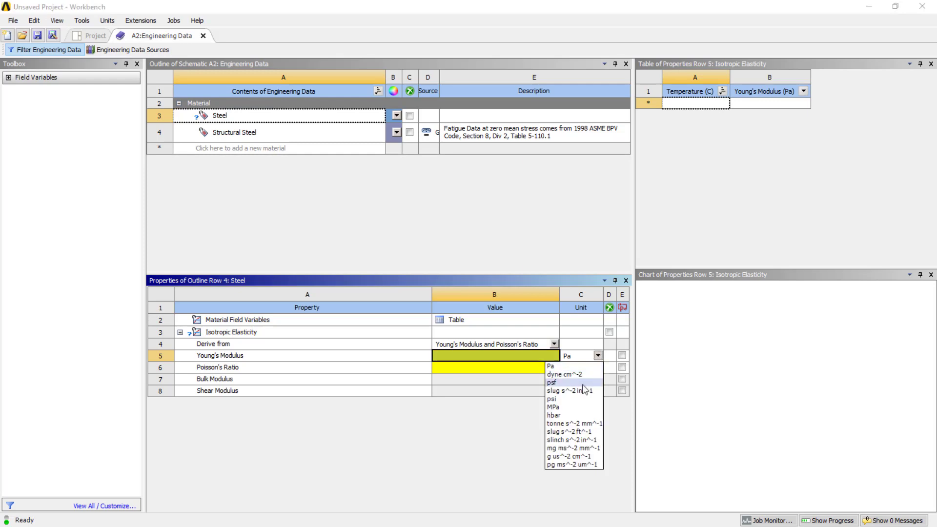
click(561, 407)
click(491, 356)
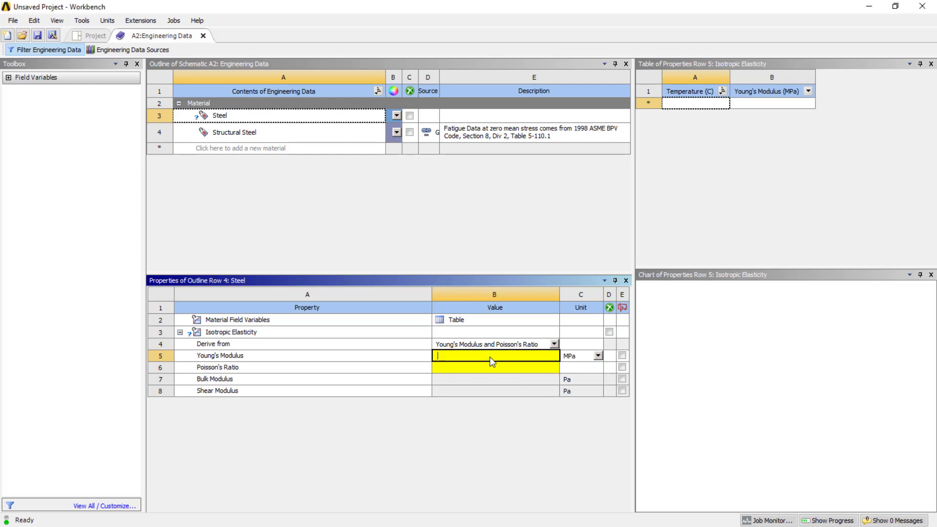
text(20000)
text(0)
Step: Set Steel's Poisson's Ratio to 0.28
click(481, 366)
click(482, 368)
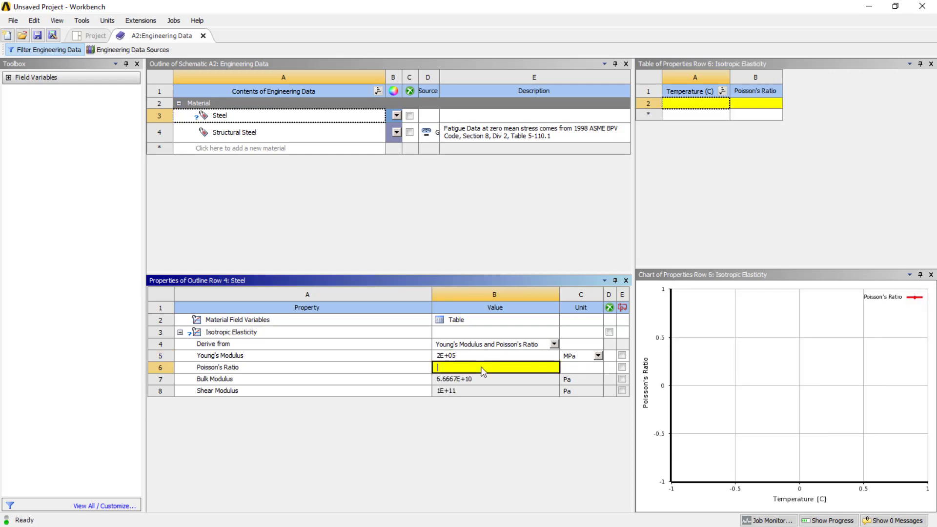
text(0.28)
click(465, 411)
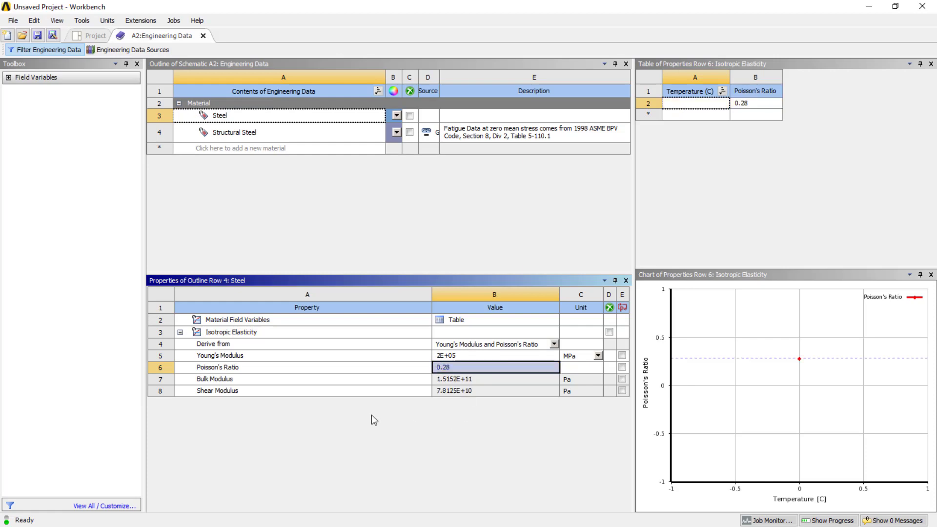
Step: Add the Density property to the Steel material
click(273, 320)
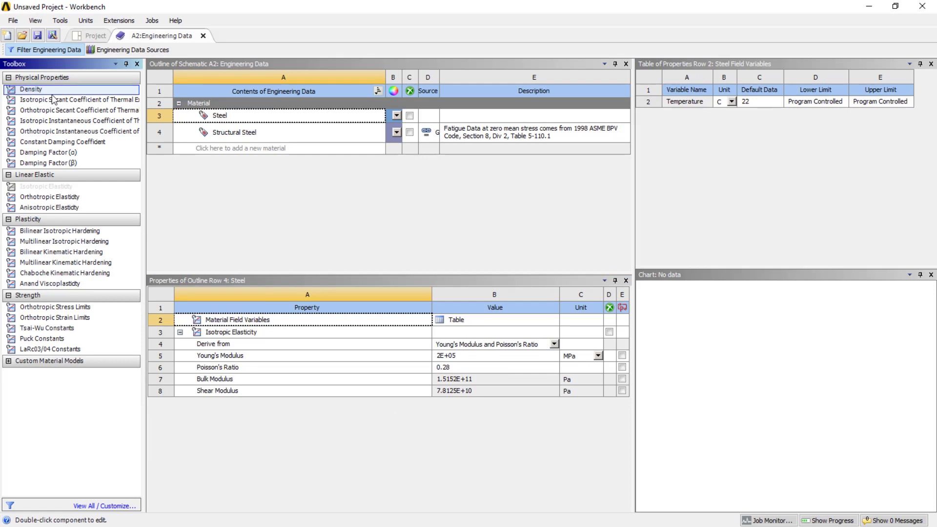
double_click(52, 94)
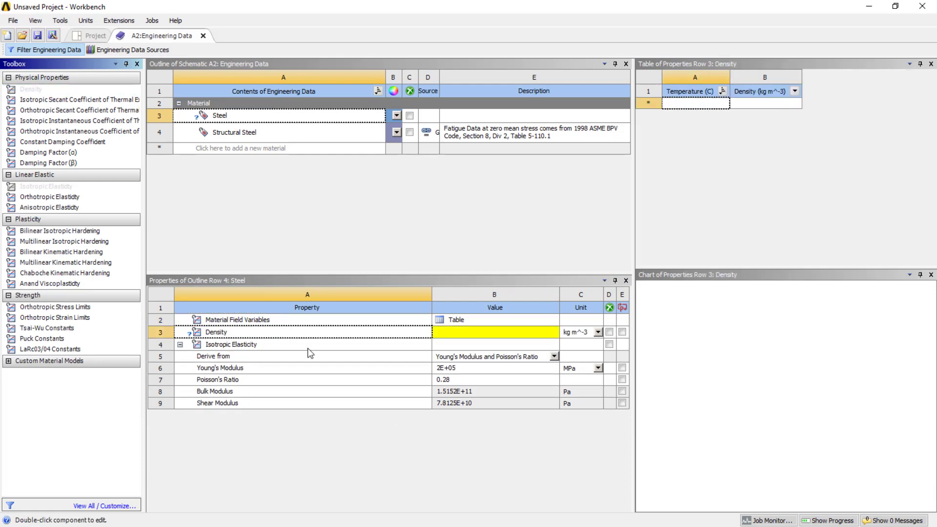
click(371, 428)
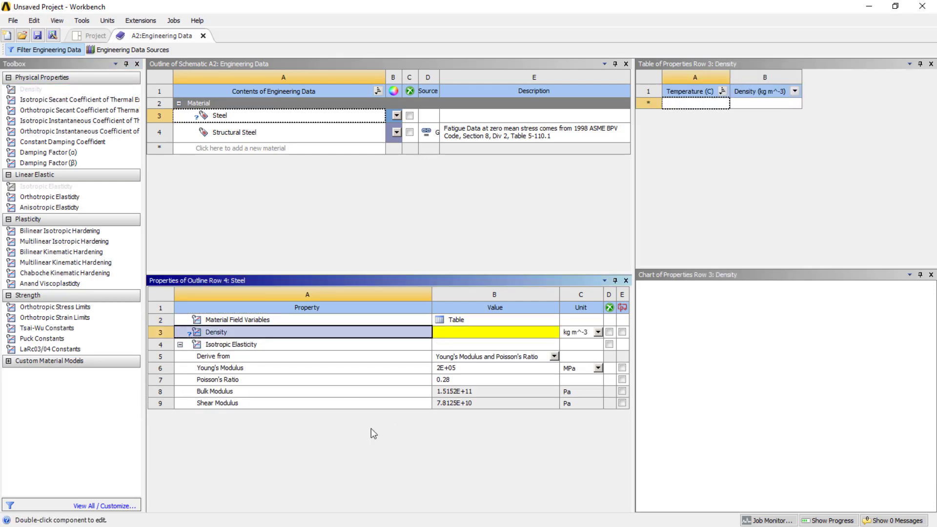
Step: Set Steel's Density to 7800 kg m^-3
click(452, 332)
click(457, 334)
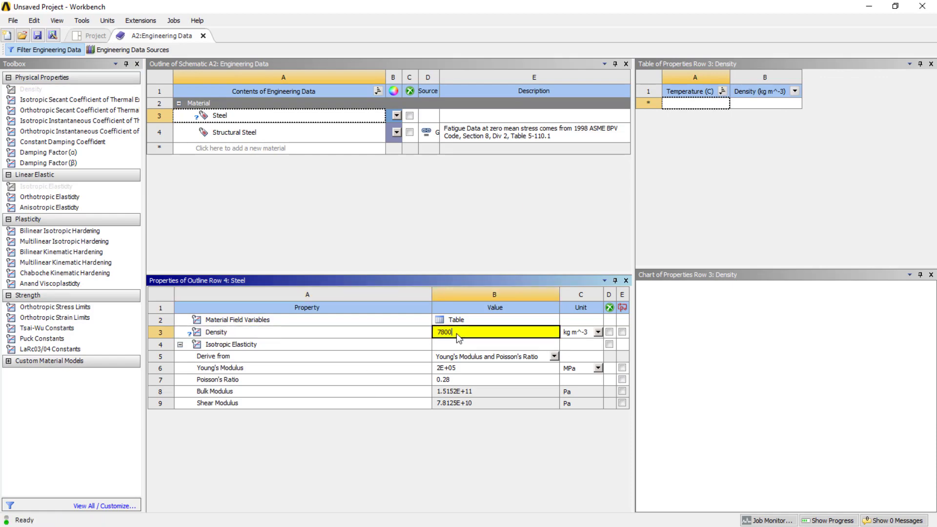
click(423, 449)
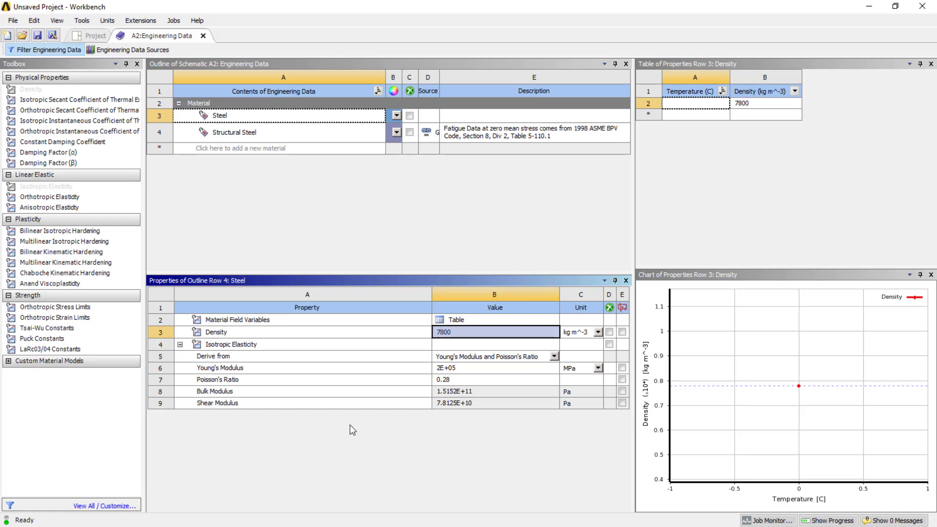
click(377, 252)
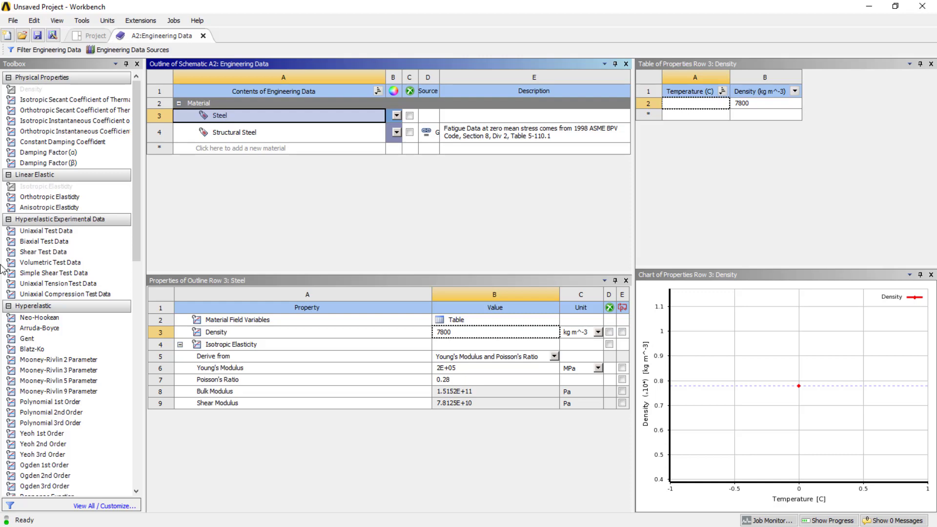
Step: Import the tuning fork geometry file from the Desktop into the Modal system's Geometry cell
click(95, 37)
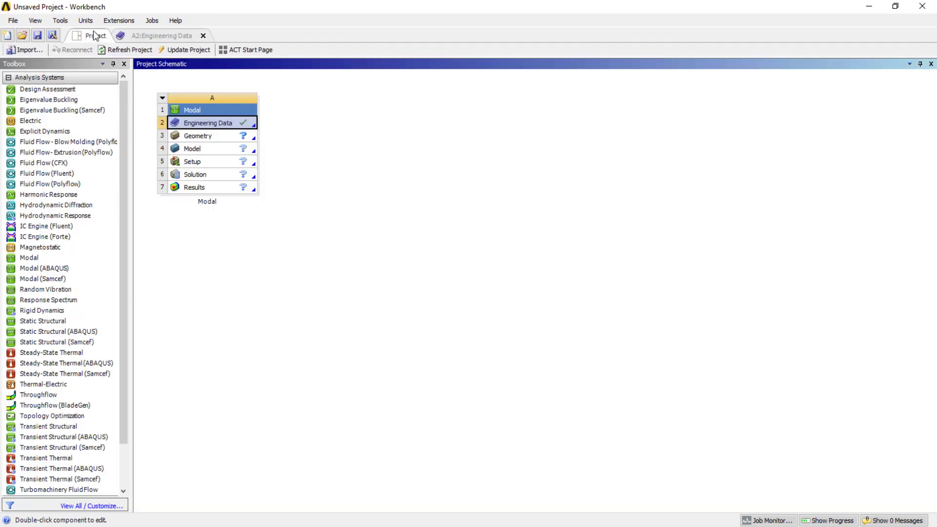
click(207, 140)
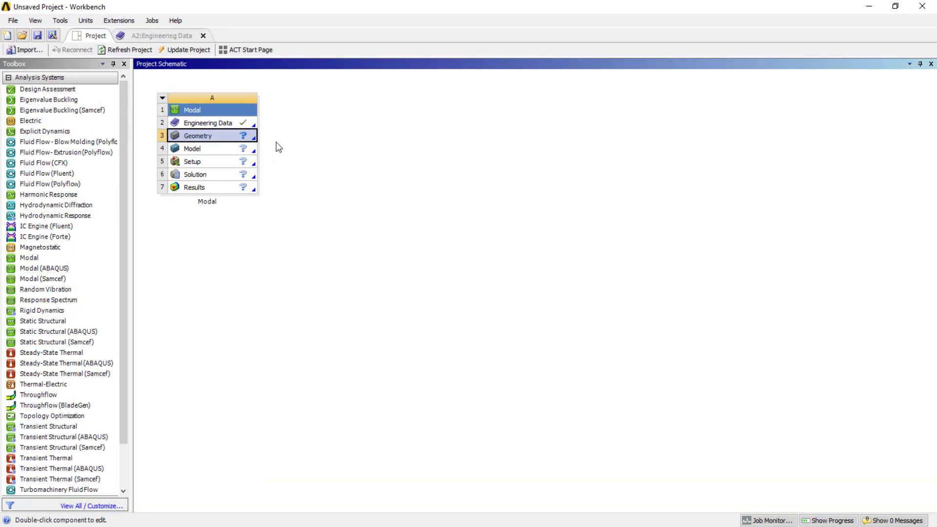
right_click(221, 134)
mouse_move(329, 173)
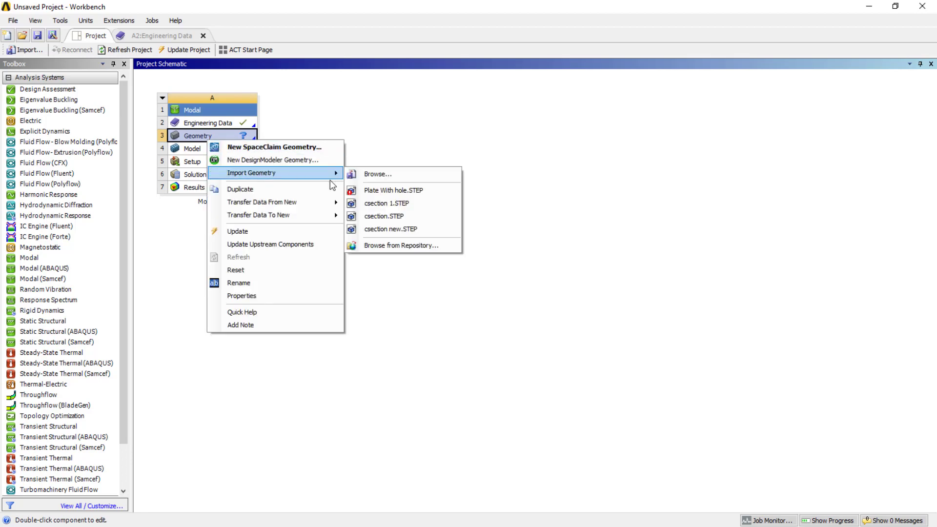
click(377, 174)
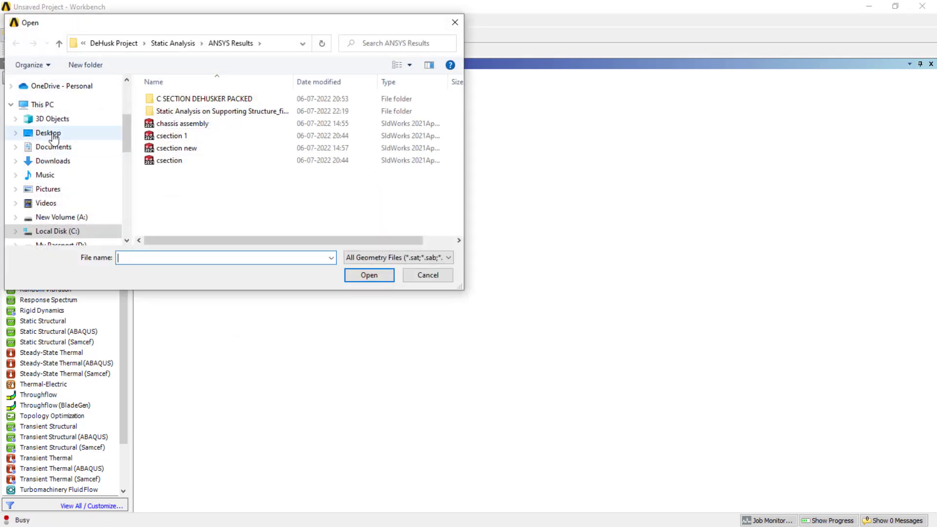
click(49, 132)
scroll(225, 143, down, 3)
click(417, 214)
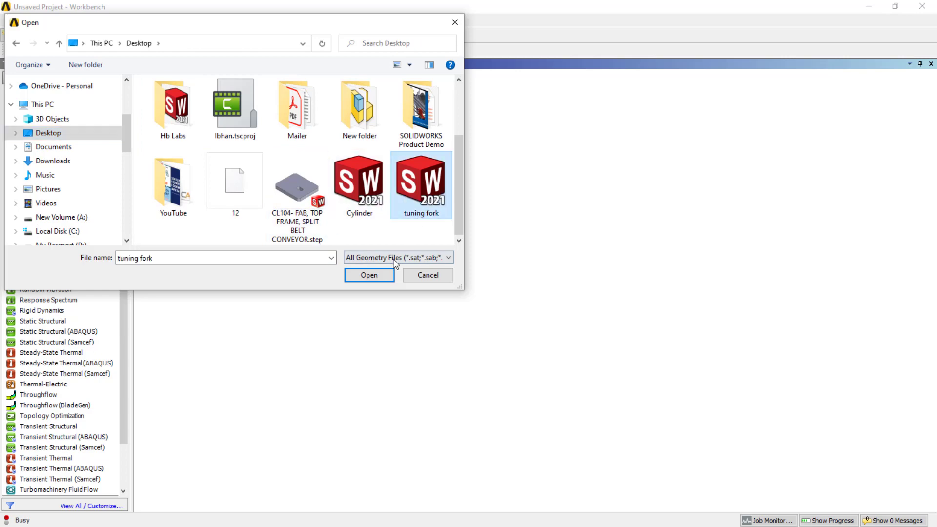
click(370, 276)
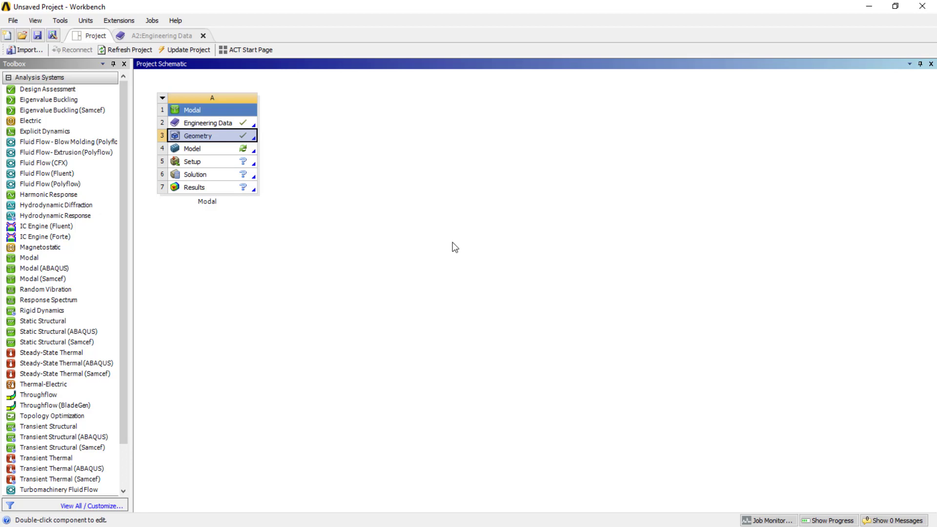
Step: Open the Modal model in Mechanical and examine the tuning fork from several angles
double_click(213, 149)
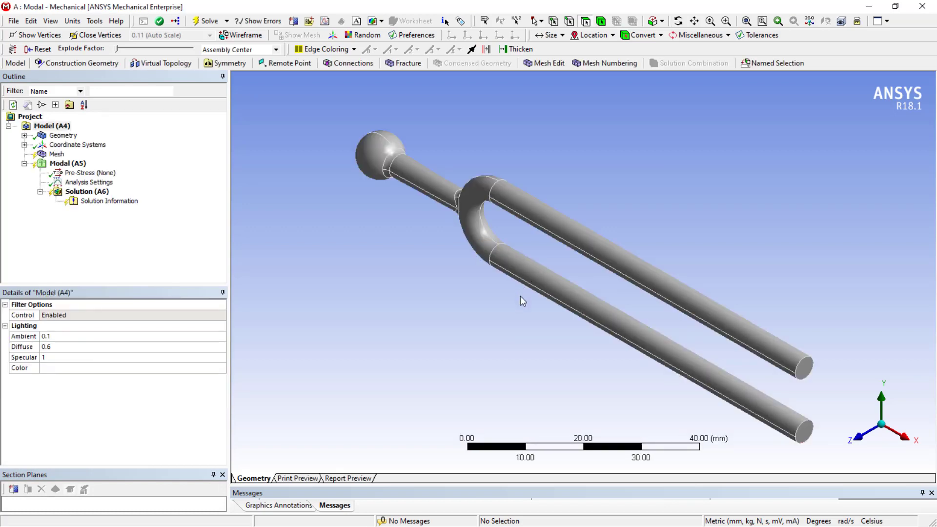
scroll(513, 298, down, 2)
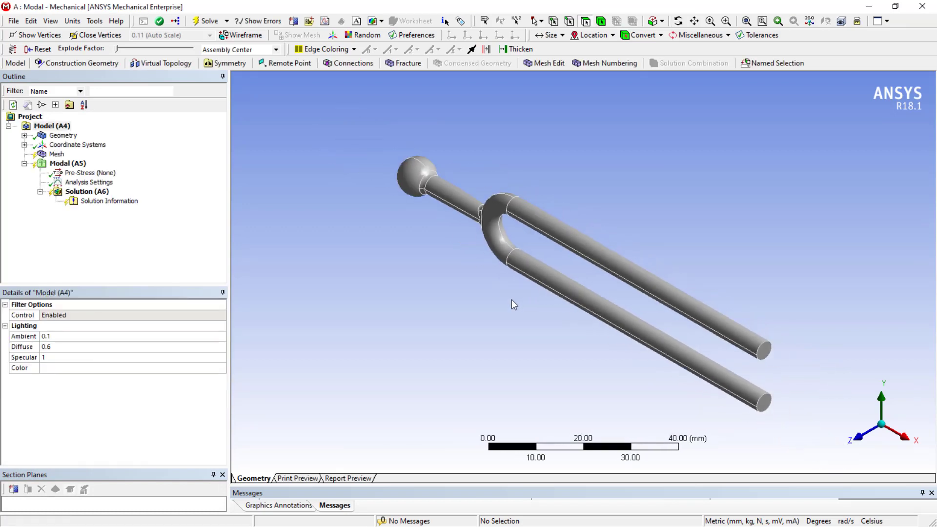
middle_drag(490, 169, 725, 317)
scroll(561, 189, down, 2)
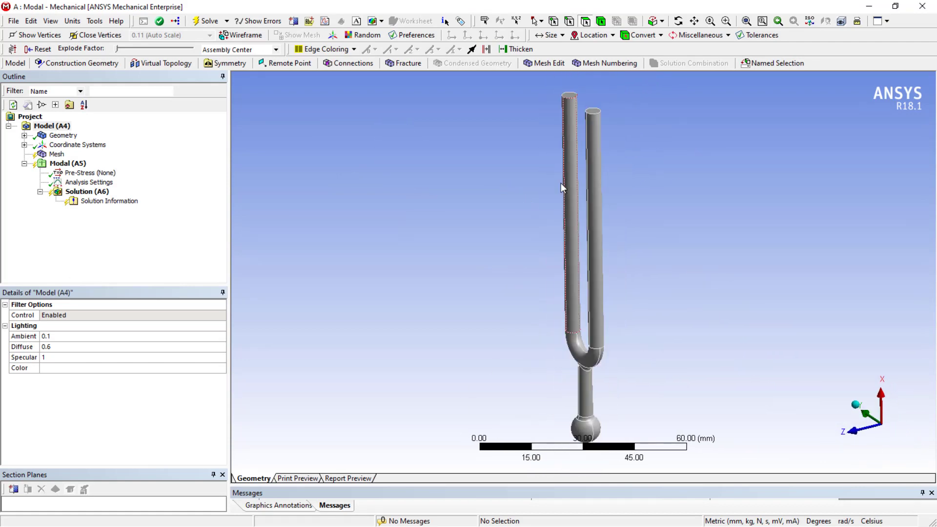
middle_drag(560, 191, 486, 223)
scroll(551, 268, up, 2)
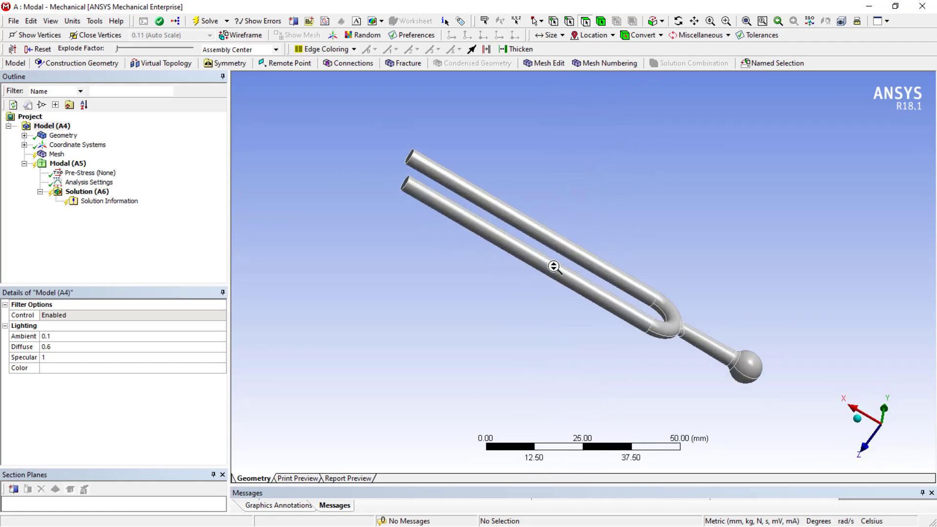
middle_drag(554, 265, 525, 299)
scroll(581, 263, up, 1)
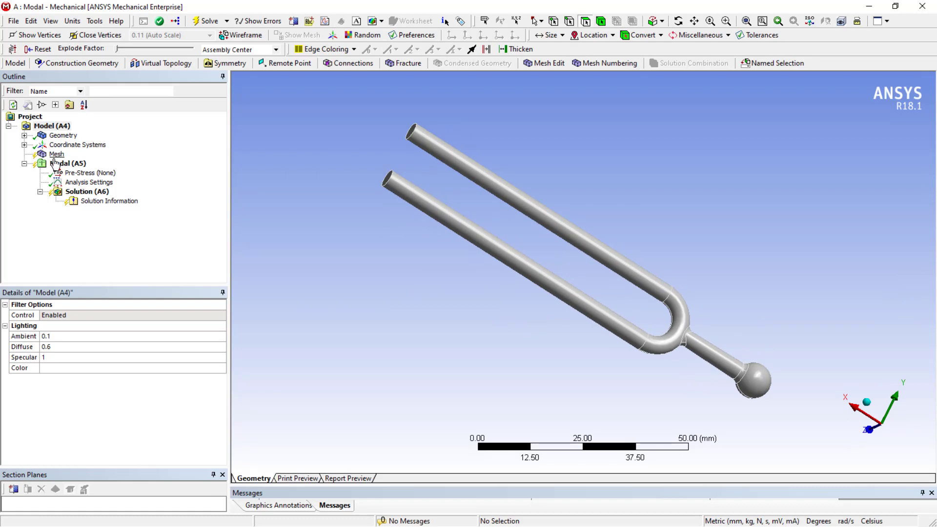
right_click(84, 193)
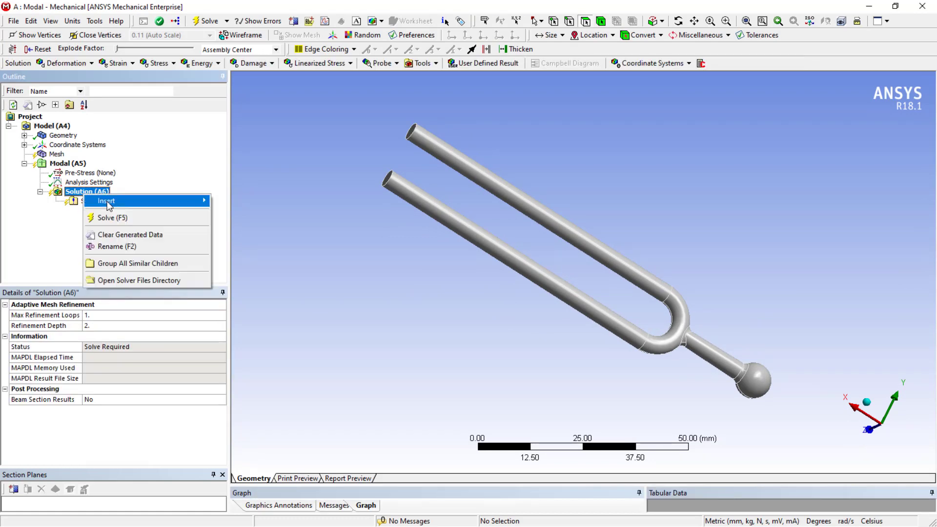
mouse_move(103, 209)
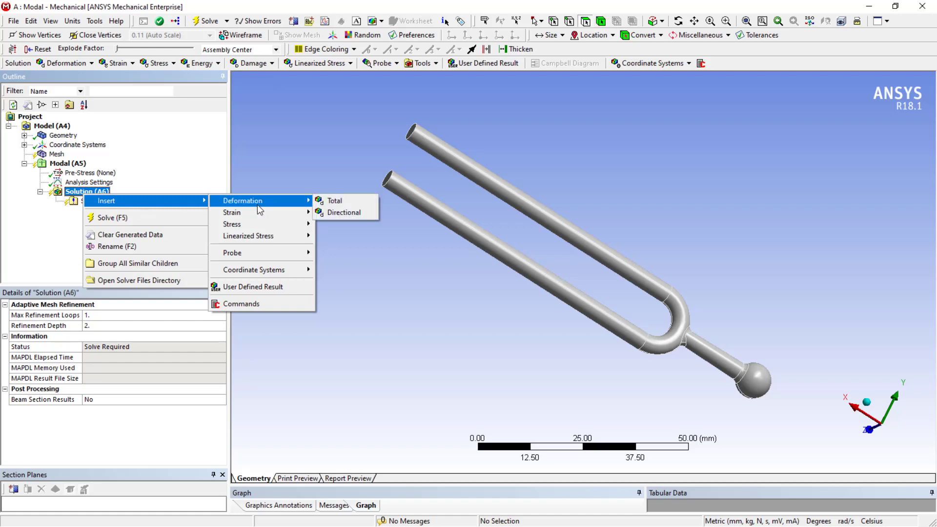
mouse_move(258, 228)
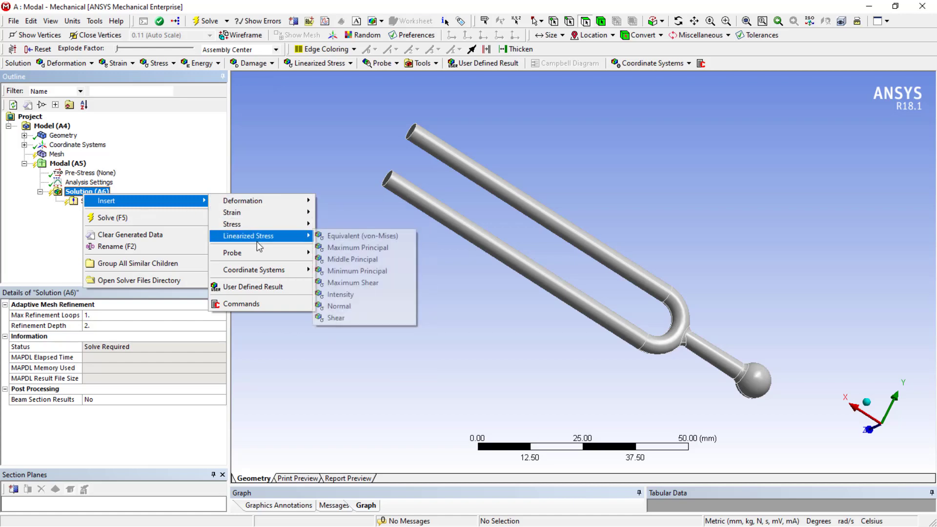
click(28, 242)
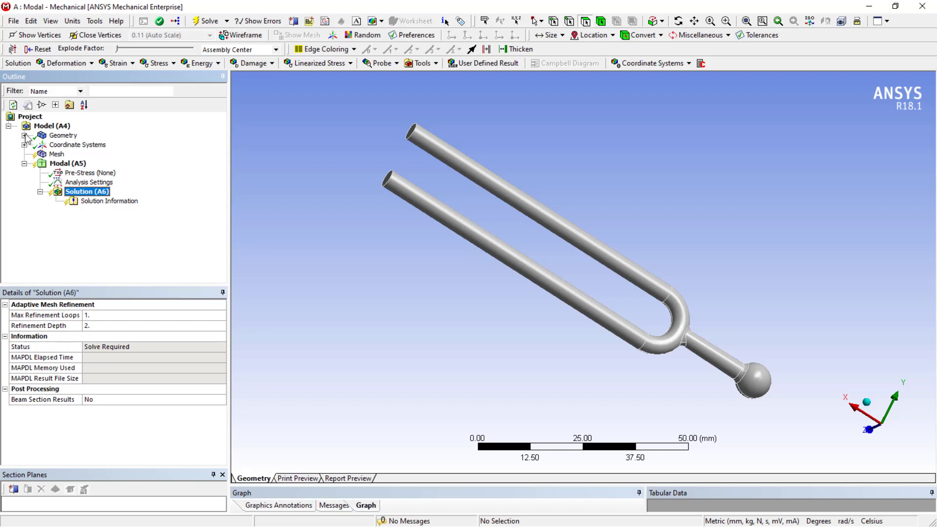
Step: Assign the Steel material to the tuning fork body
click(46, 137)
click(24, 135)
click(78, 145)
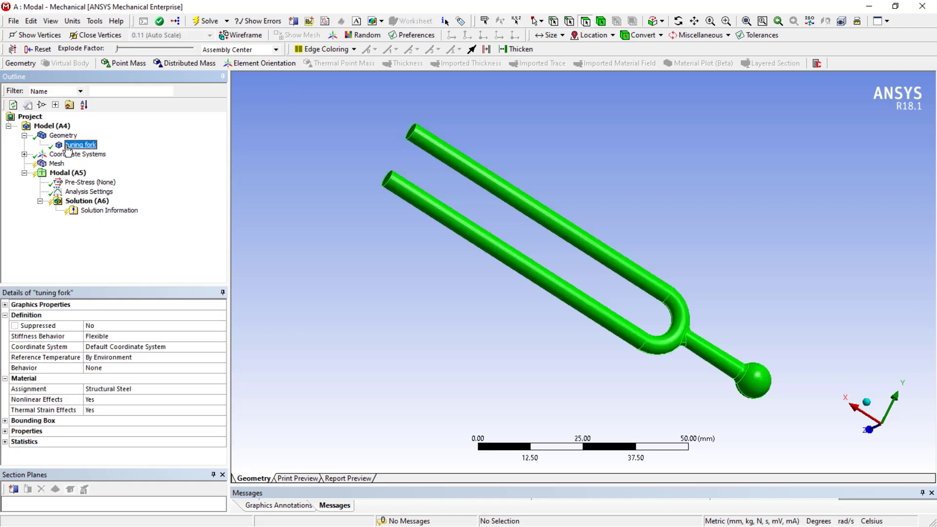
right_click(76, 147)
mouse_move(99, 154)
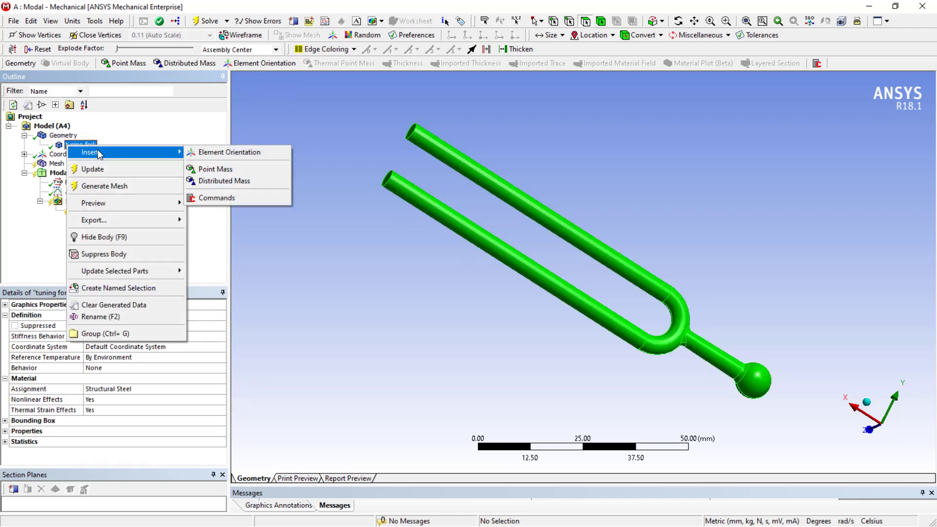
click(6, 245)
click(144, 390)
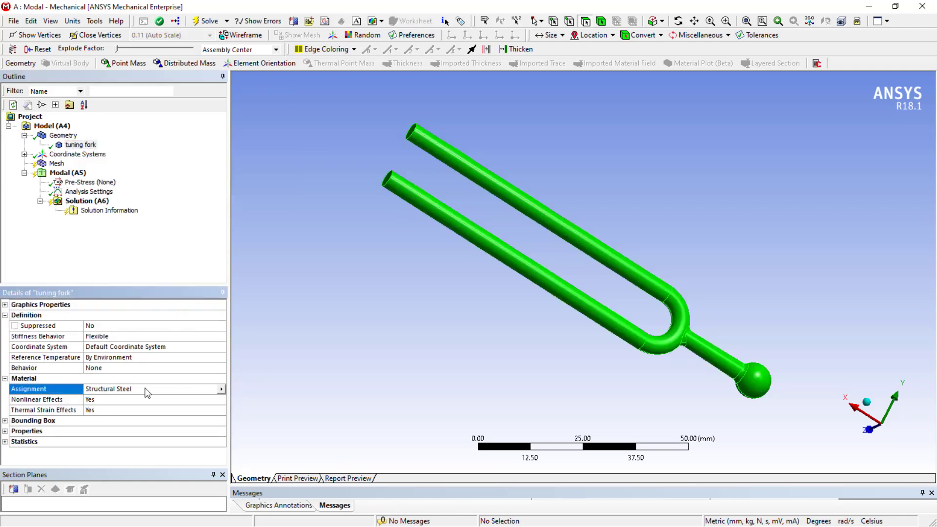
click(222, 388)
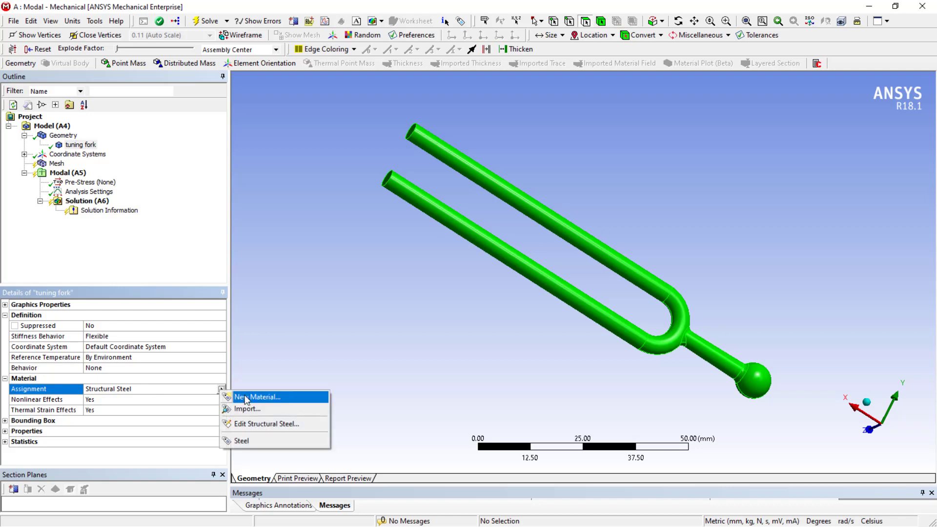
click(250, 441)
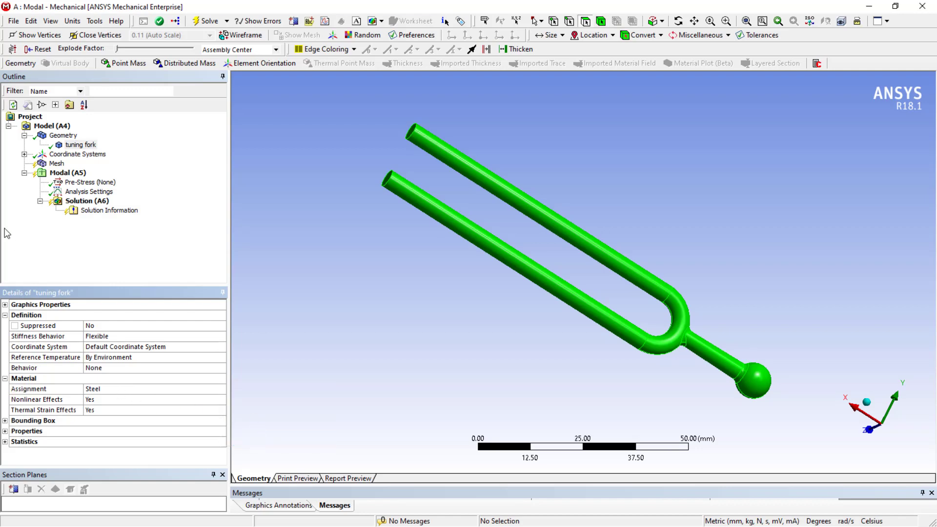
Step: Set the mesh Defeature Size to 1 mm
click(27, 236)
click(43, 165)
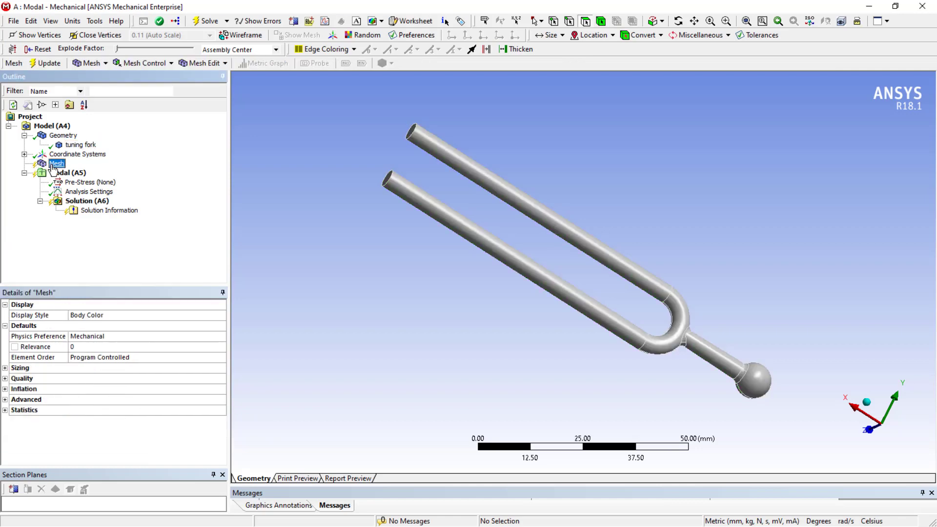
right_click(49, 164)
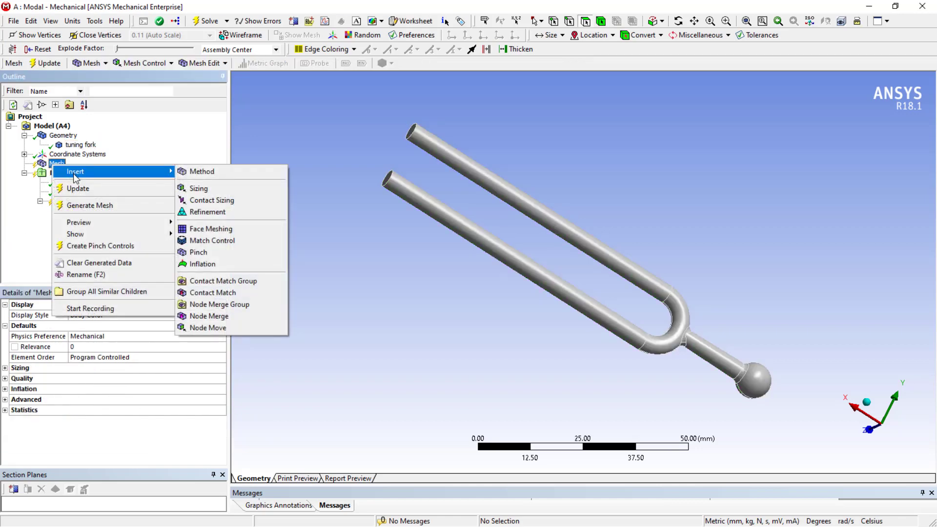
click(18, 214)
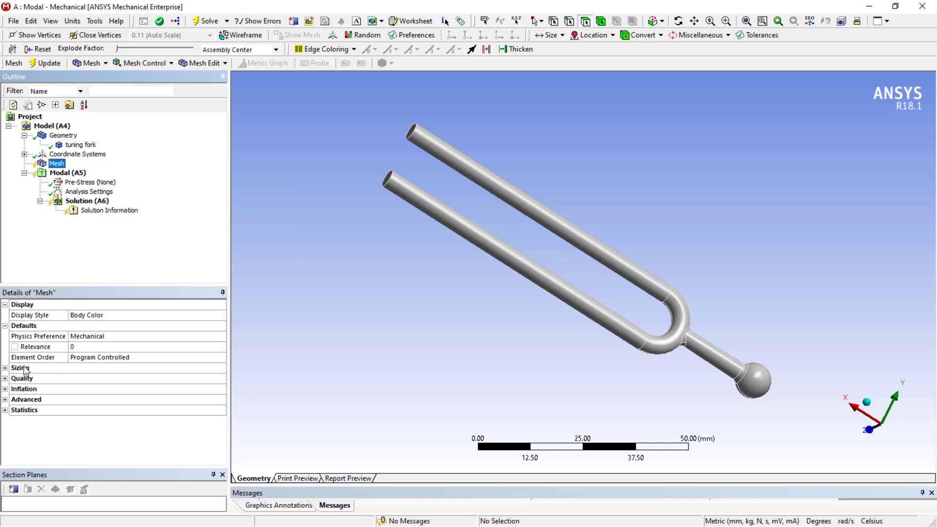
click(5, 368)
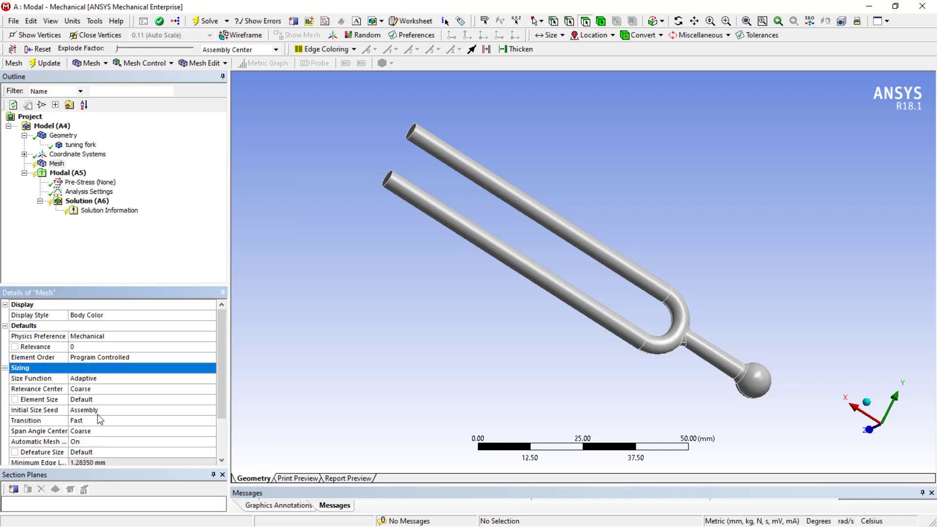
scroll(100, 420, down, 1)
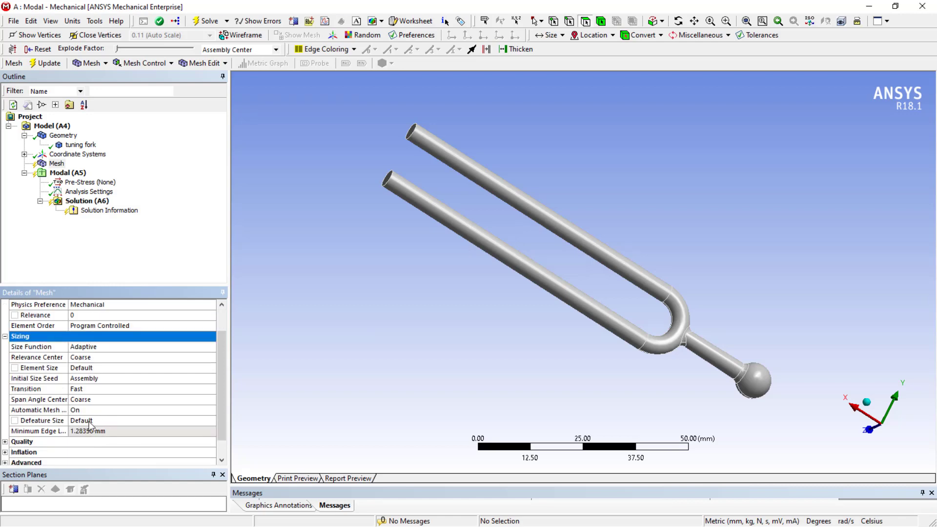
click(89, 421)
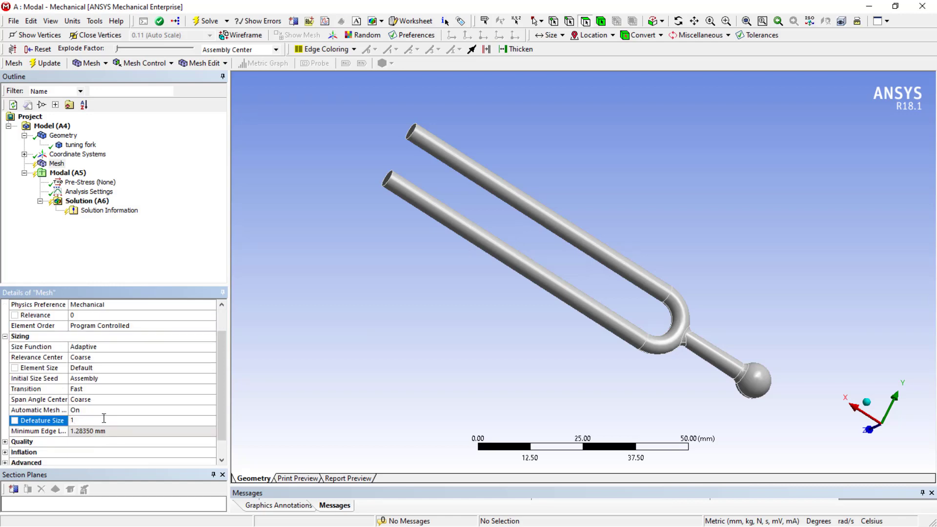
click(112, 265)
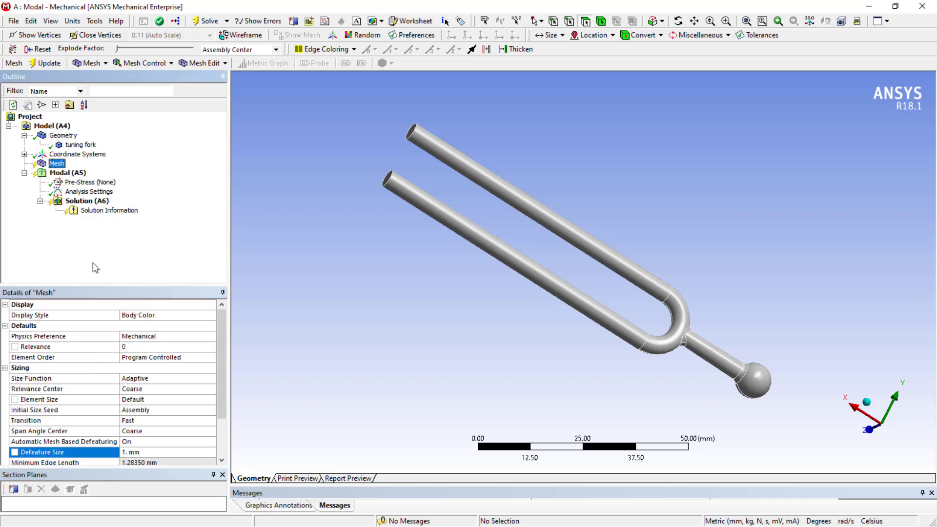
Step: Generate the mesh of the tuning fork
right_click(59, 165)
click(145, 201)
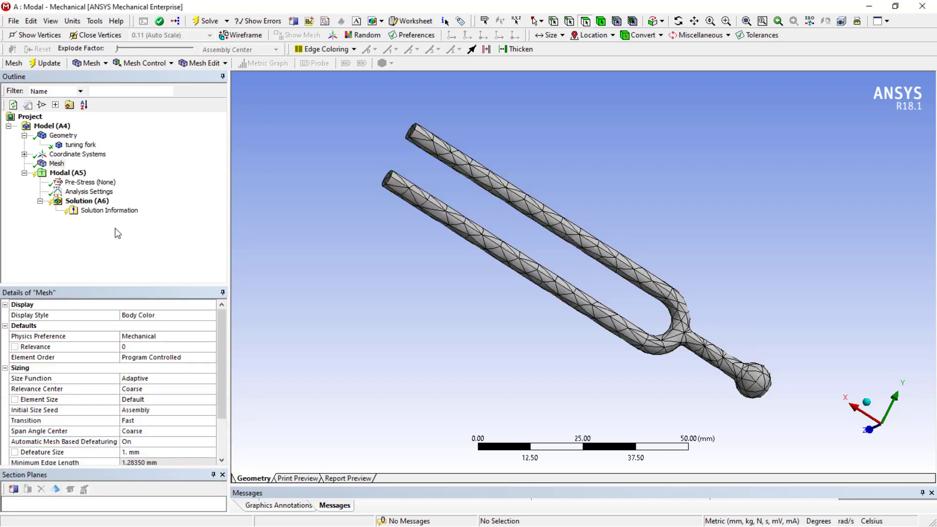
click(57, 164)
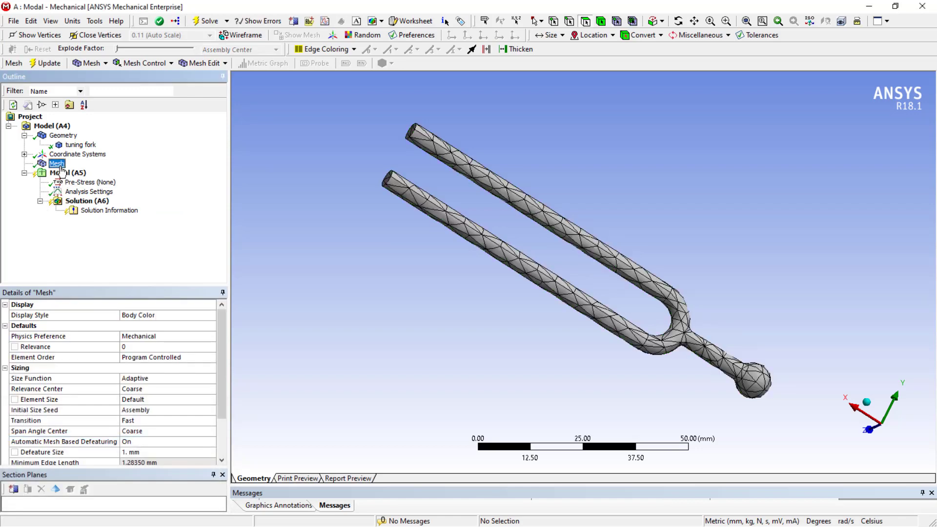
Step: Change the mesh Element Order to Quadratic
click(170, 357)
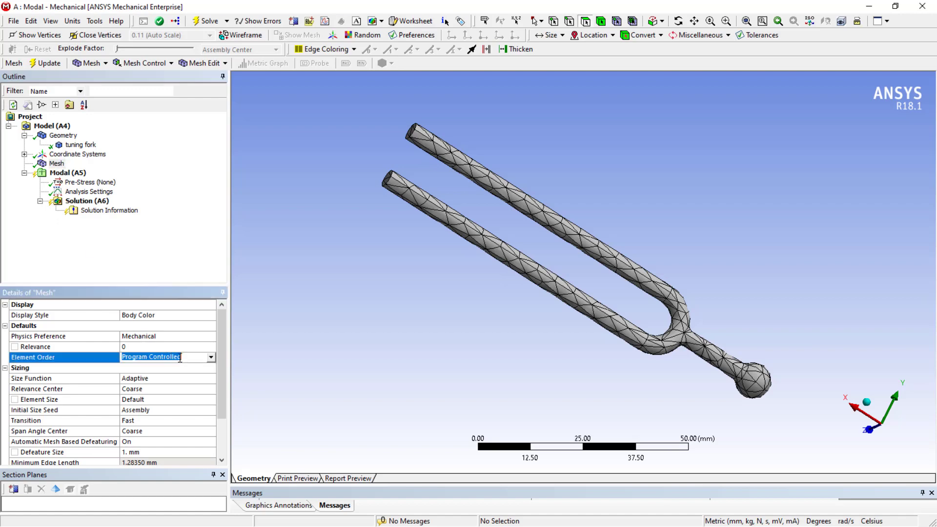
click(213, 359)
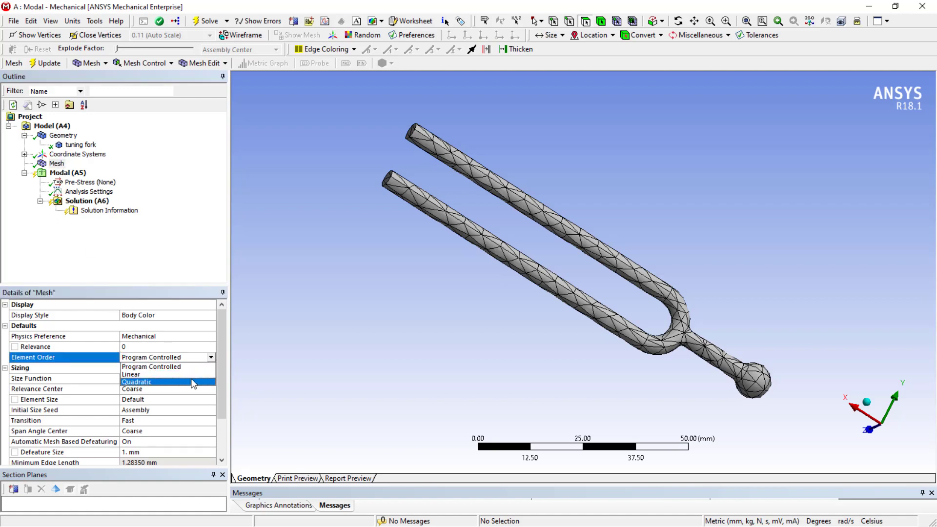
click(193, 381)
right_click(56, 164)
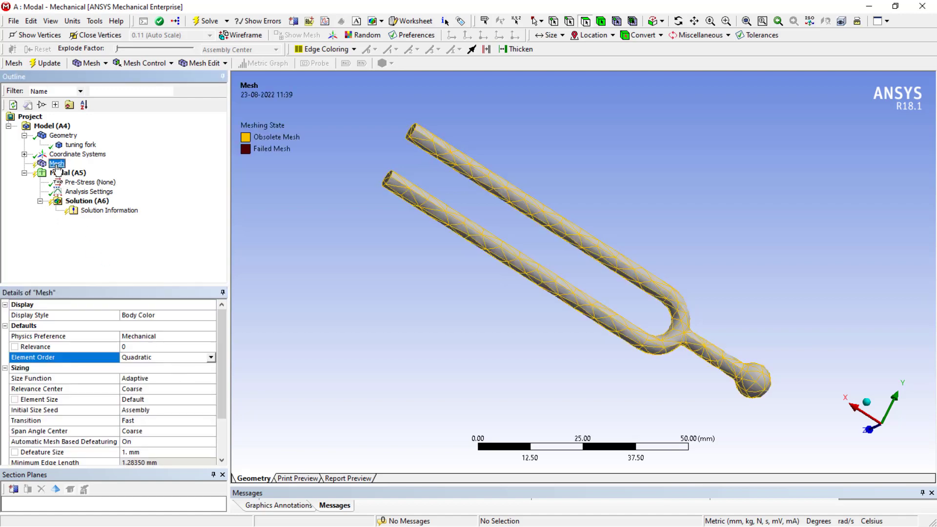
Step: Select the mesh settings and set the Relevance Center to Fine
click(85, 190)
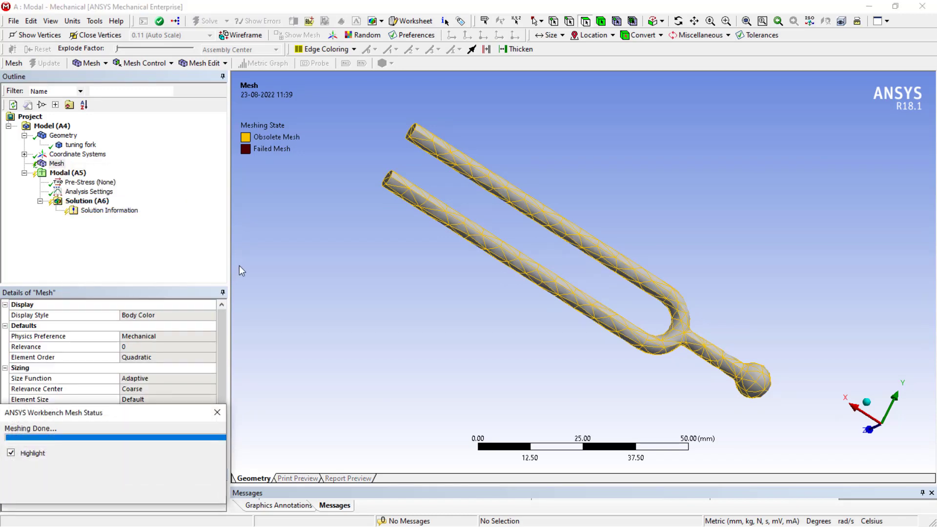
click(55, 165)
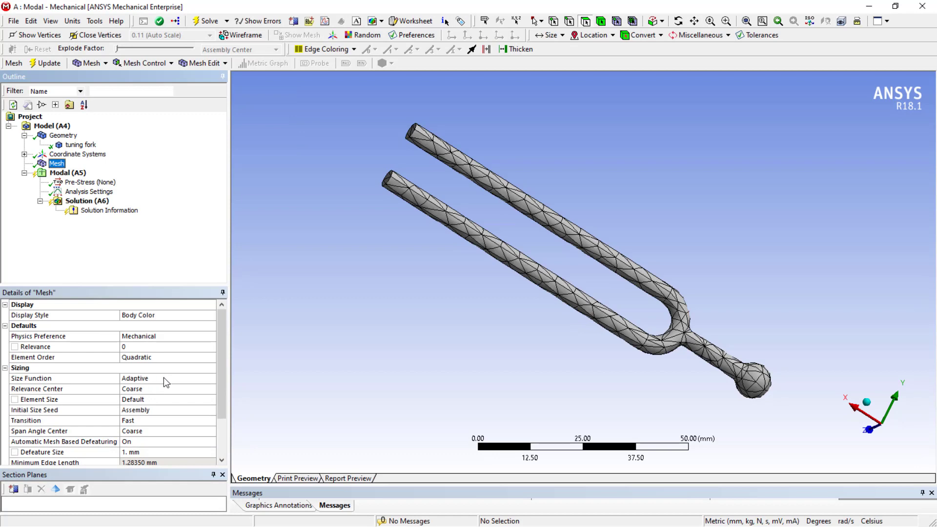
click(179, 388)
click(210, 389)
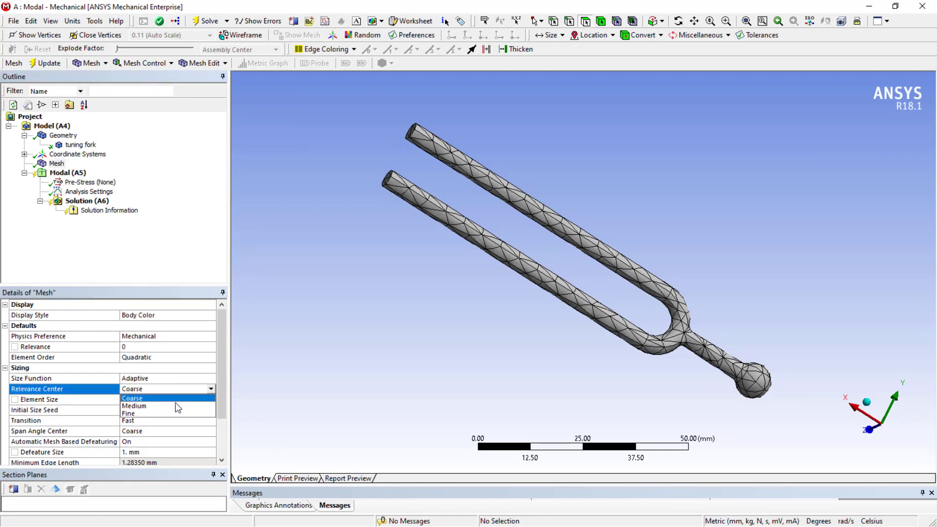
click(172, 414)
Step: Set the mesh Element Size to 1 mm and generate the mesh
click(141, 400)
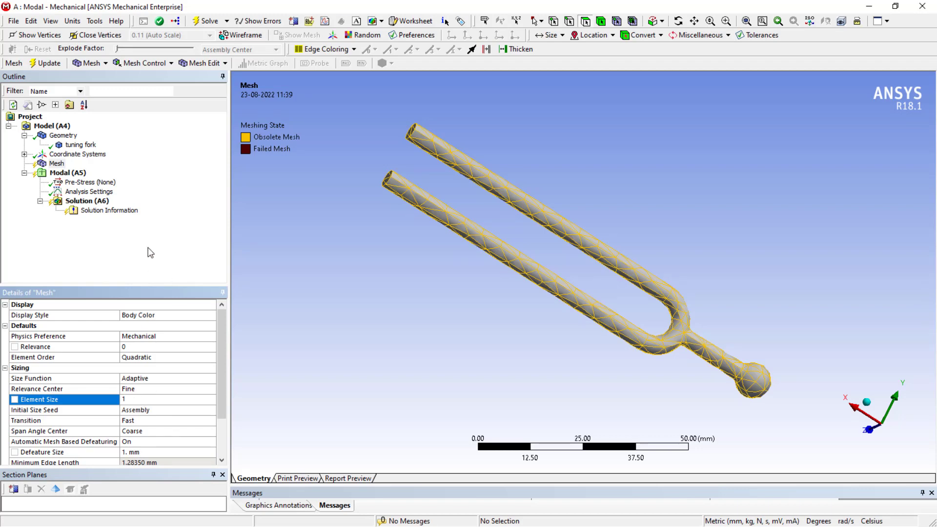
click(130, 246)
right_click(61, 165)
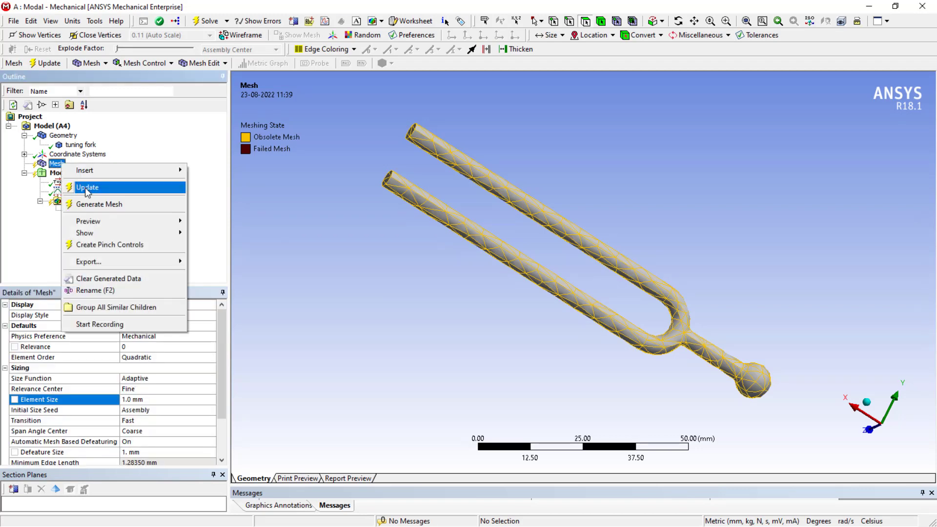
click(93, 204)
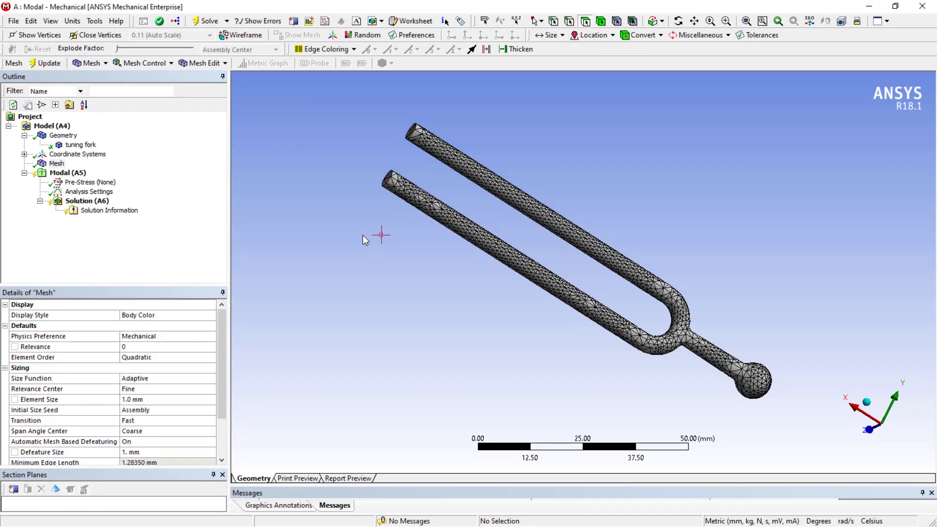
Step: Set the mesh Span Angle Center to Fine
scroll(362, 235, up, 1)
scroll(362, 235, down, 3)
middle_drag(362, 235, 370, 293)
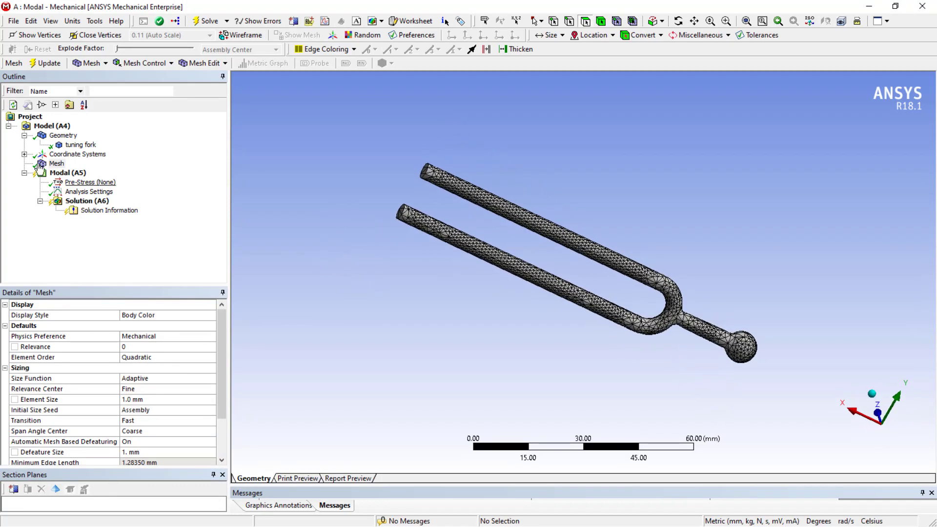
click(56, 164)
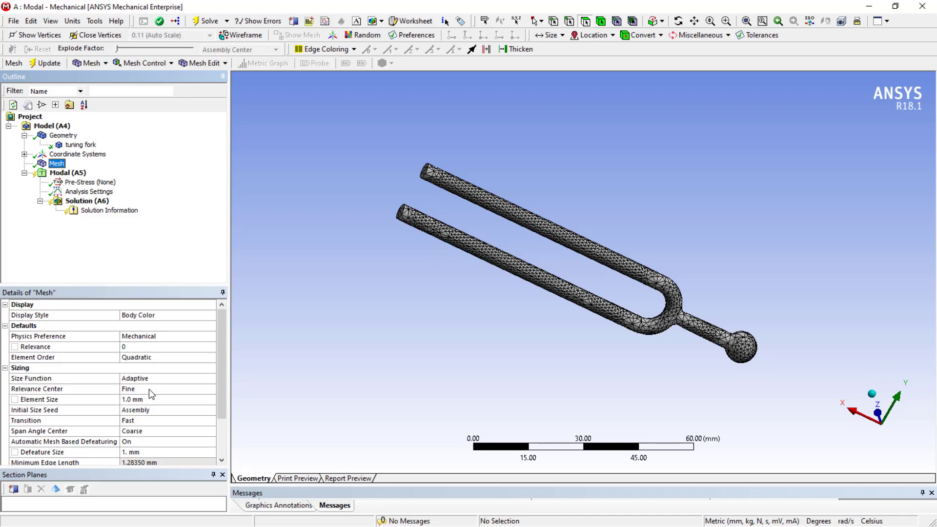
click(161, 431)
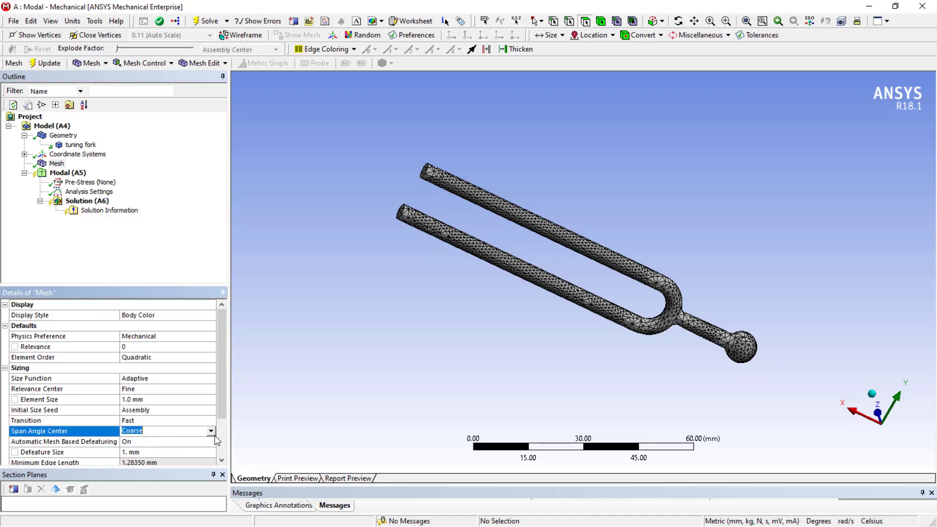
click(161, 432)
click(167, 457)
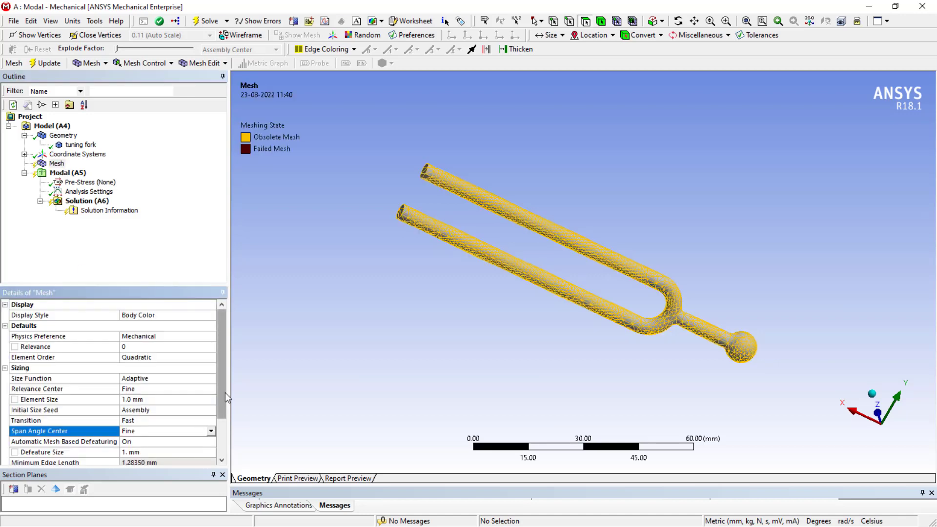
Step: Change the mesh Size Function to Curvature
mouse_move(225, 392)
mouse_down()
mouse_move(227, 440)
mouse_move(222, 400)
mouse_up()
click(171, 367)
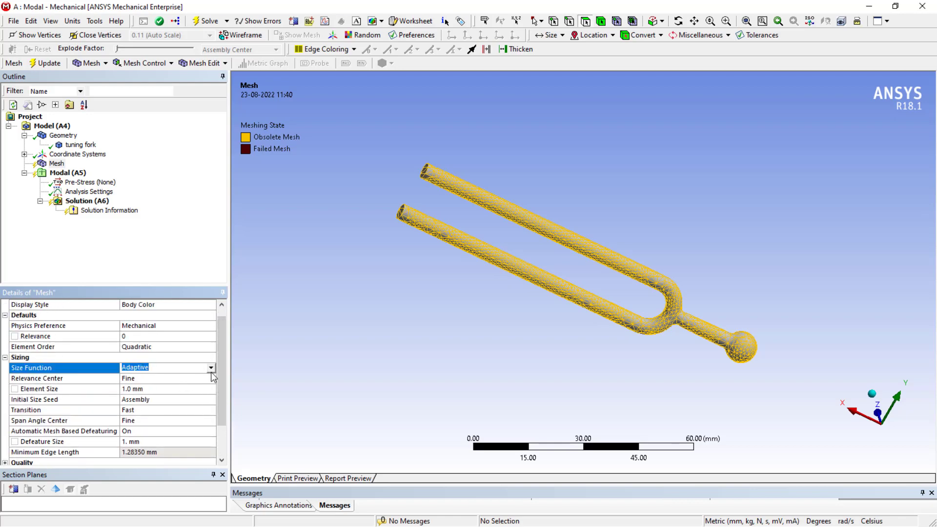
click(211, 369)
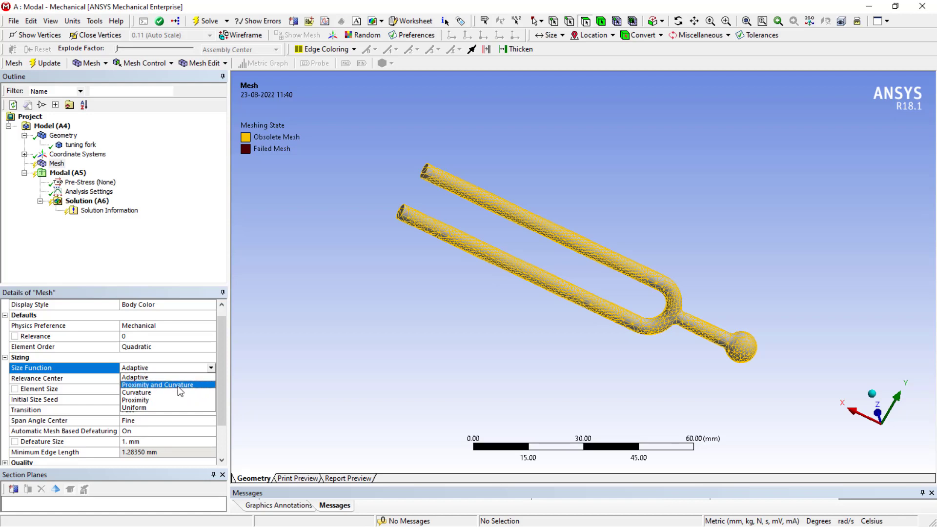
click(157, 392)
Step: Regenerate the tuning fork mesh with the updated sizing settings
click(56, 163)
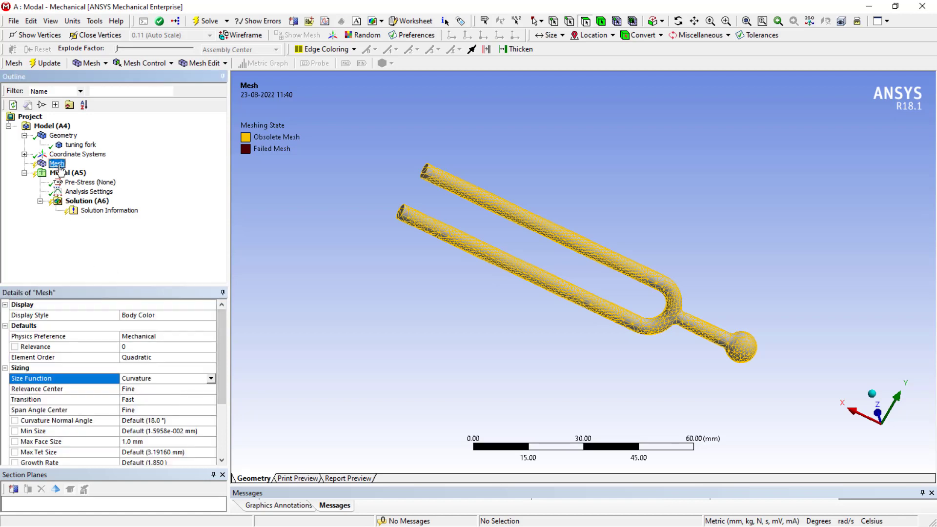
right_click(59, 164)
click(101, 206)
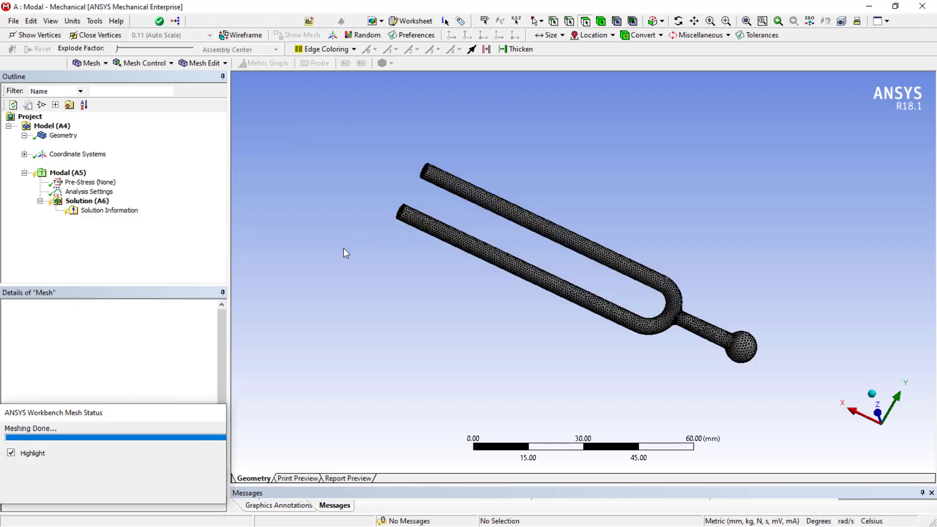
scroll(477, 307, up, 3)
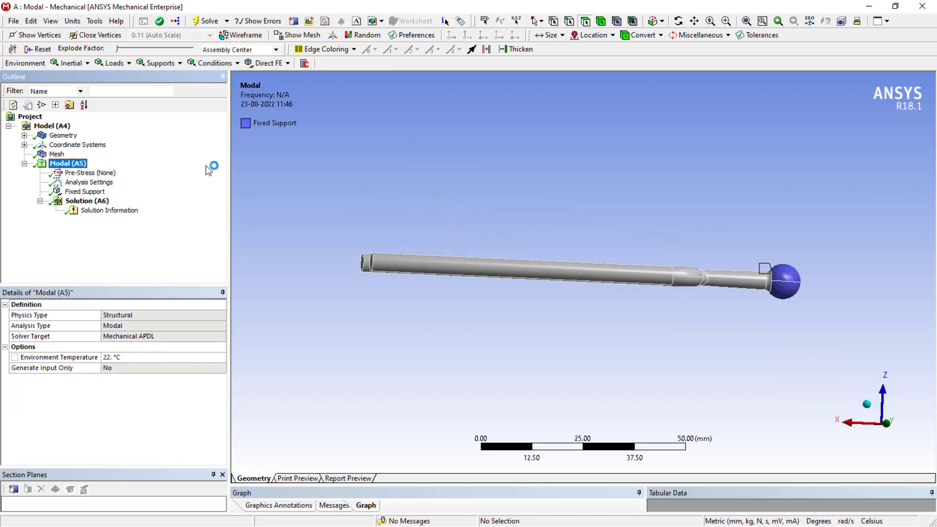
Step: Set Max Modes to Find in the Modal analysis settings to 10
click(104, 211)
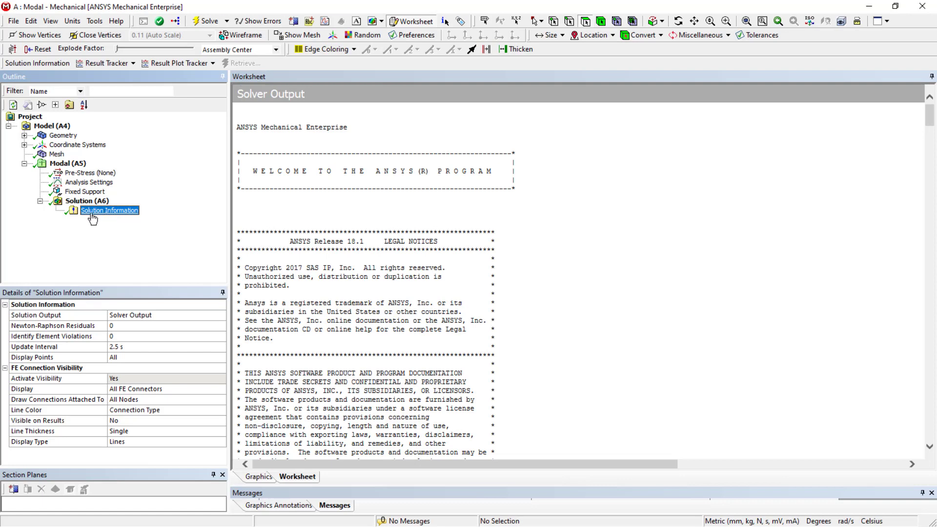
click(81, 182)
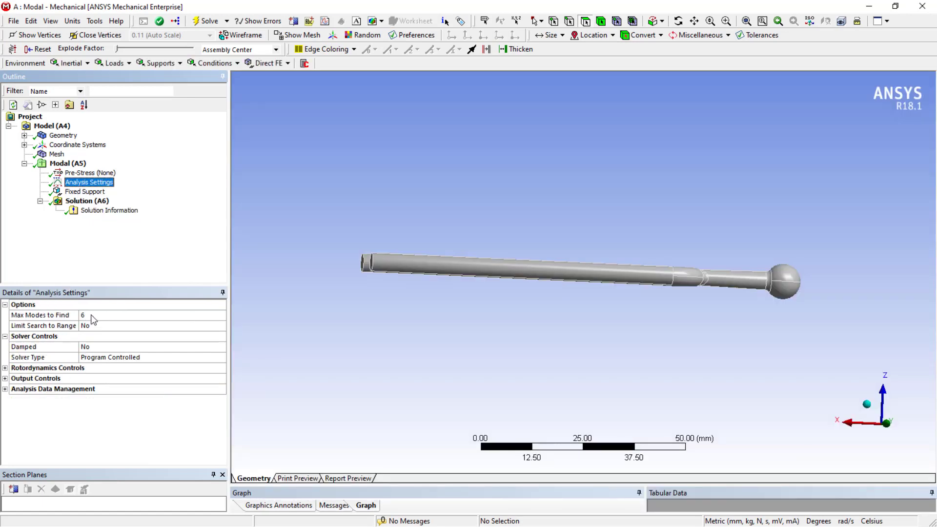
click(92, 314)
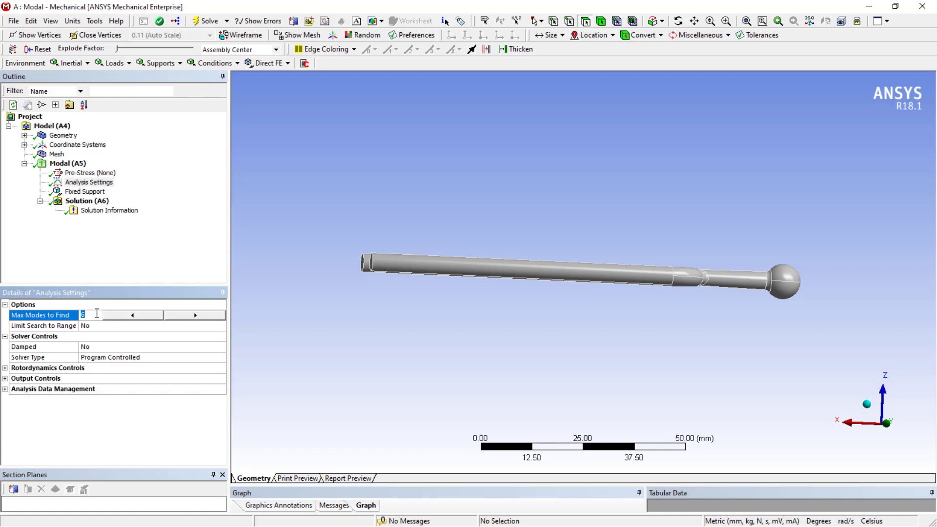
click(83, 279)
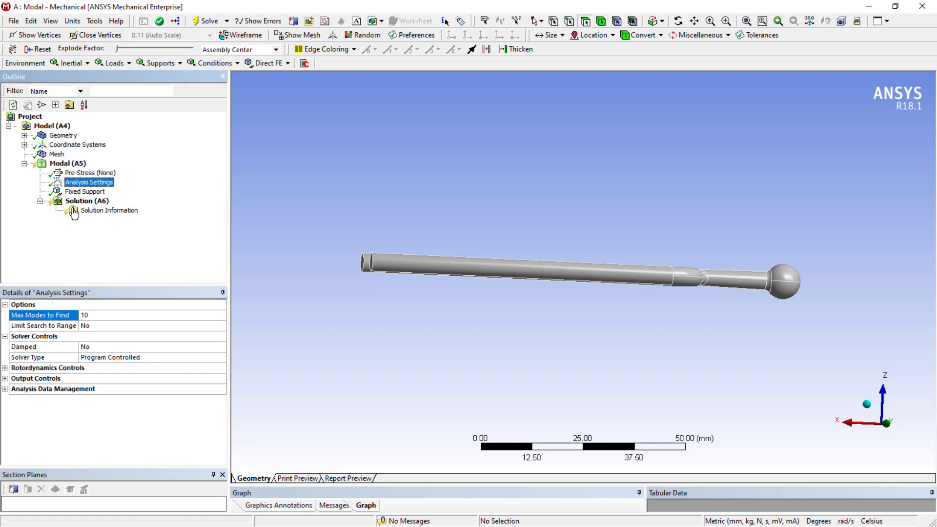
Step: Solve the Modal analysis
click(73, 201)
right_click(73, 201)
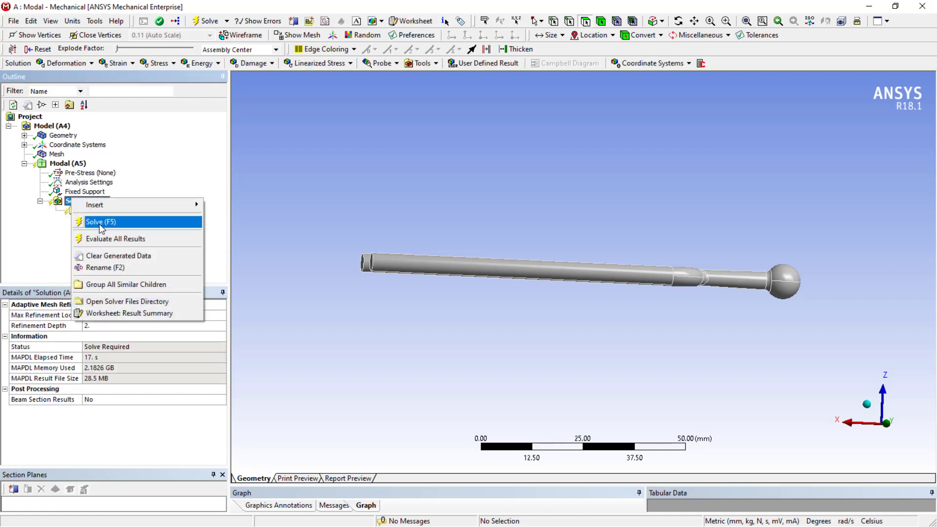
click(98, 222)
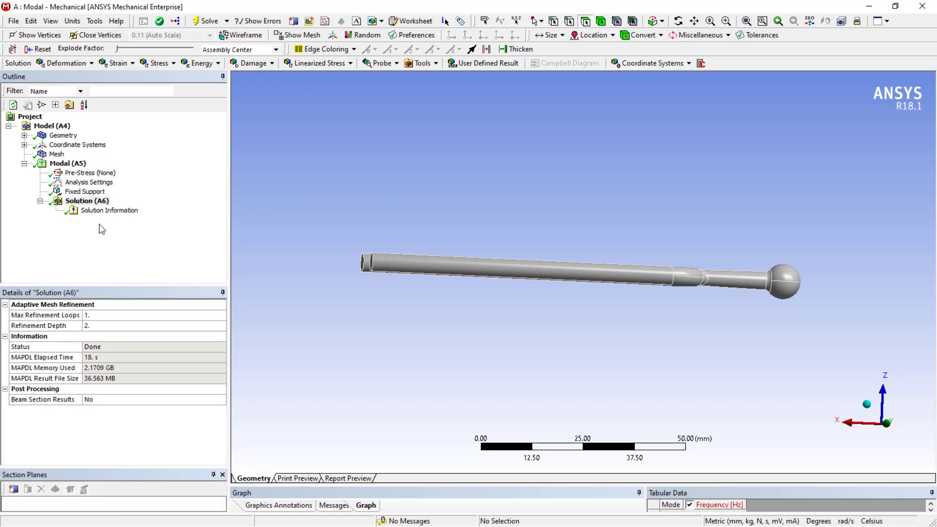
Step: Review the solver output in the Solution Information worksheet and graphics views
click(90, 211)
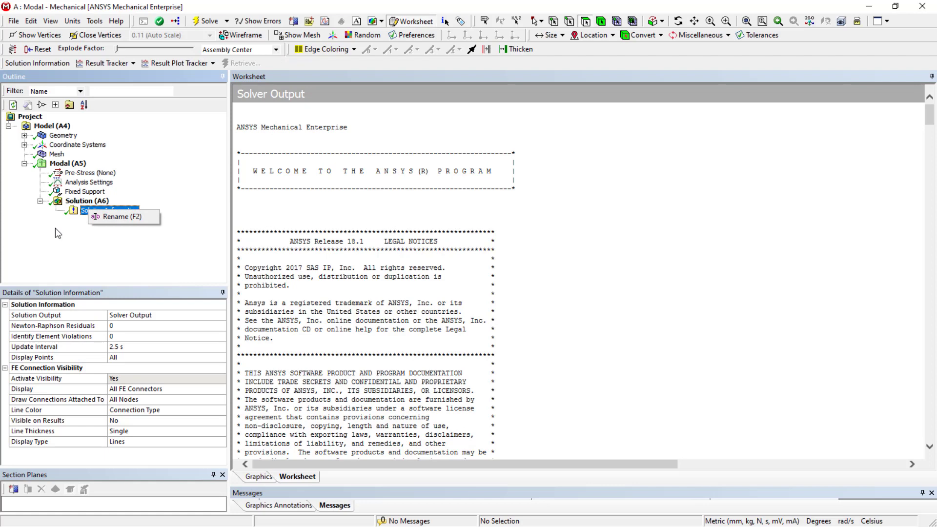
click(294, 506)
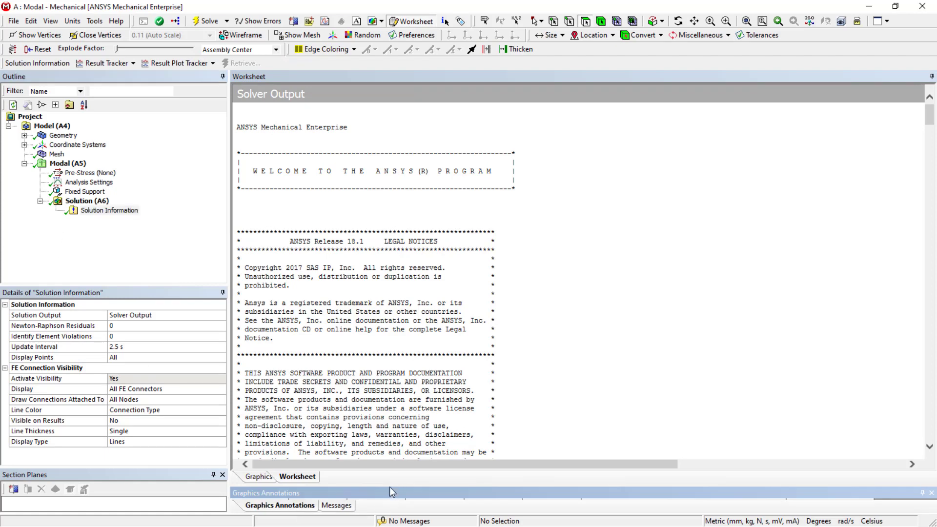
click(253, 477)
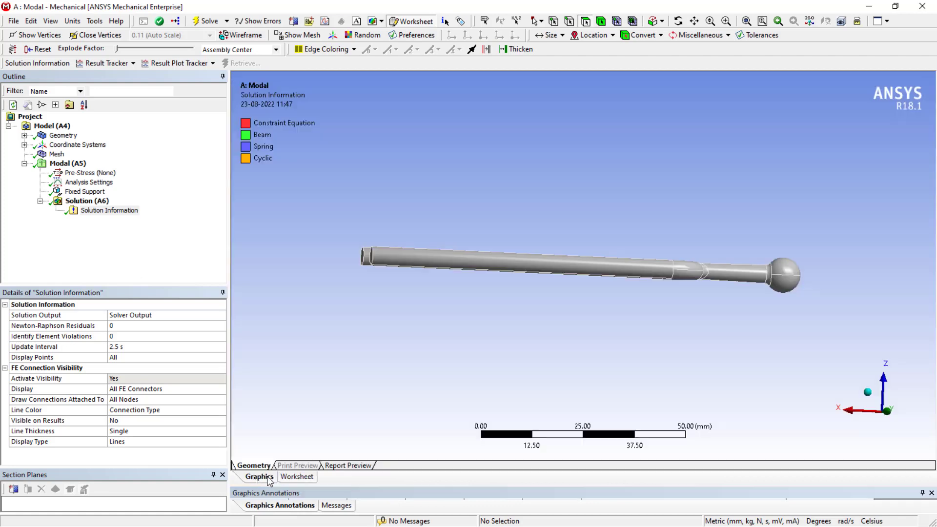
click(257, 508)
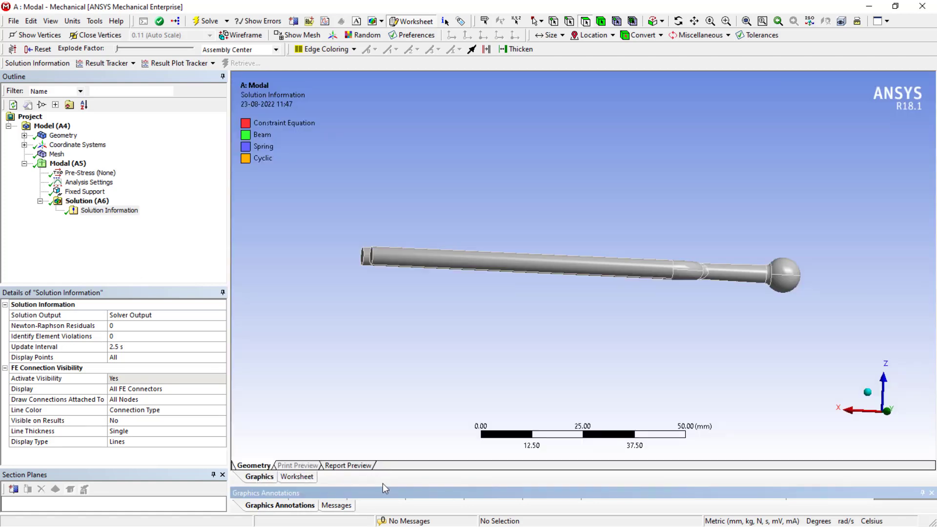
drag(380, 486, 381, 441)
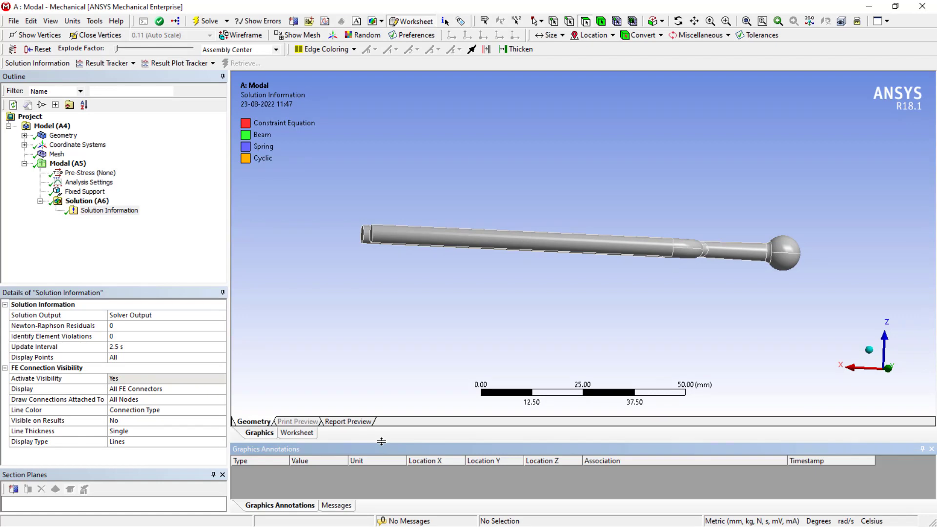
click(299, 433)
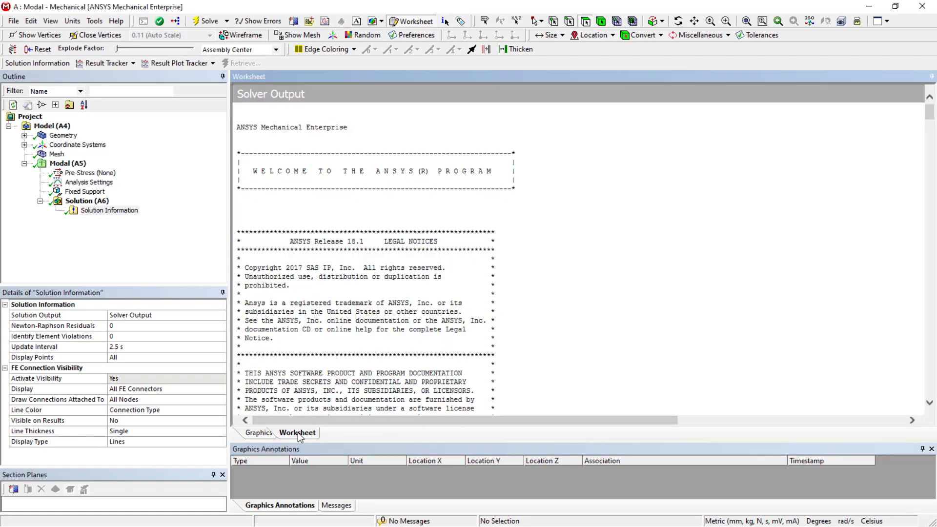
click(254, 435)
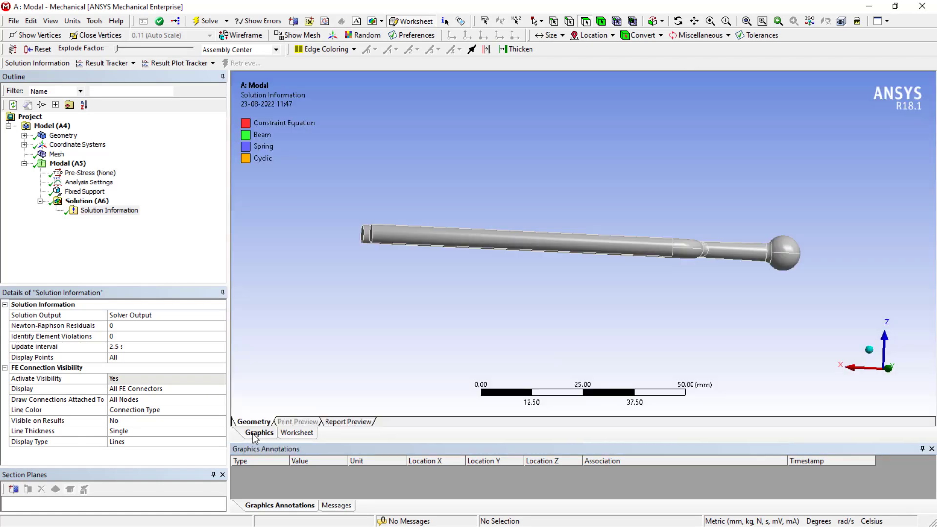
click(300, 505)
click(305, 433)
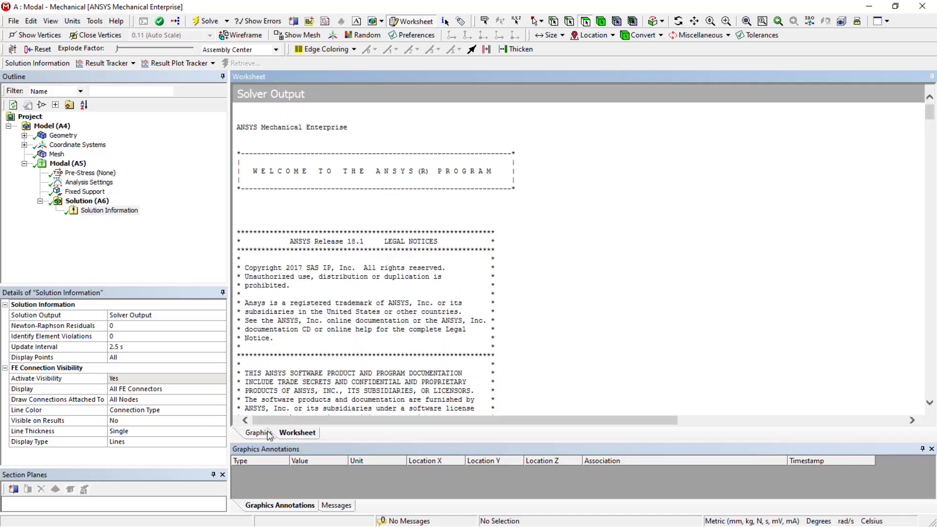
click(270, 434)
scroll(476, 242, up, 3)
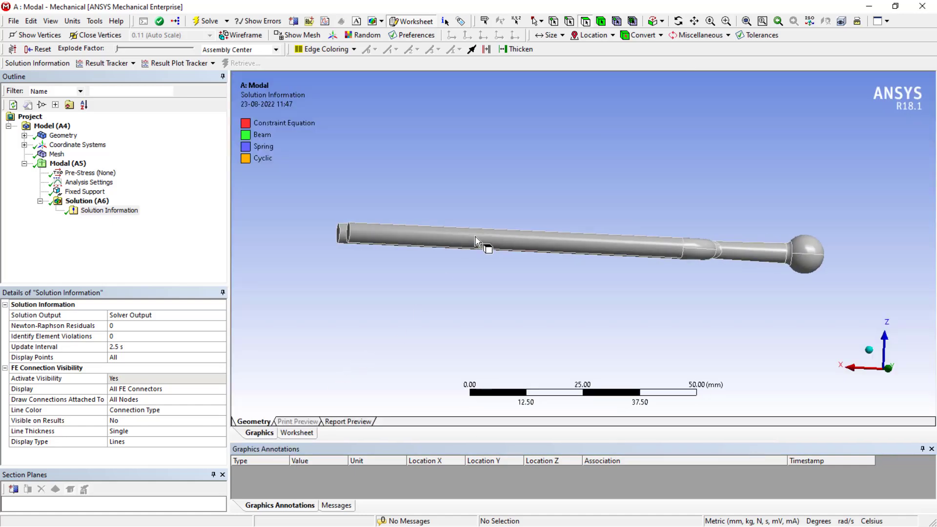
Step: Insert a Total Deformation result under the solution and evaluate it
click(100, 204)
right_click(101, 206)
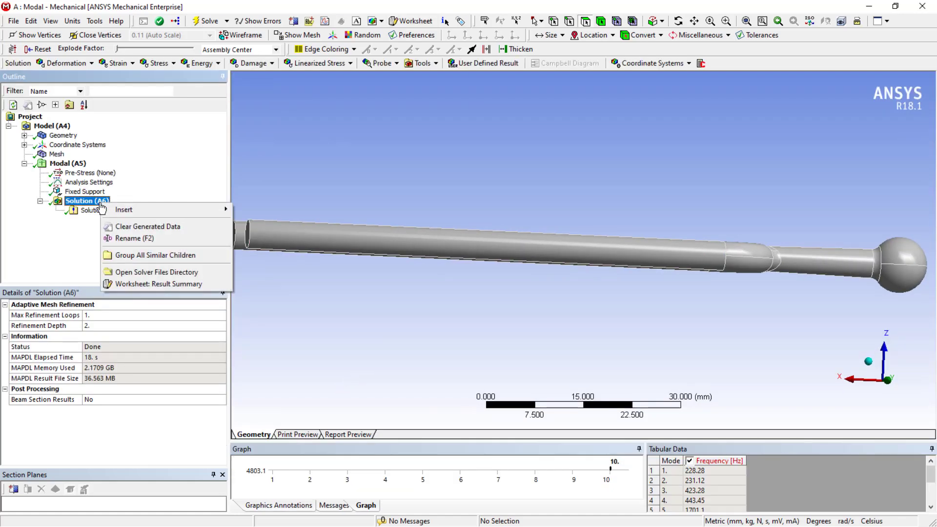
mouse_move(120, 213)
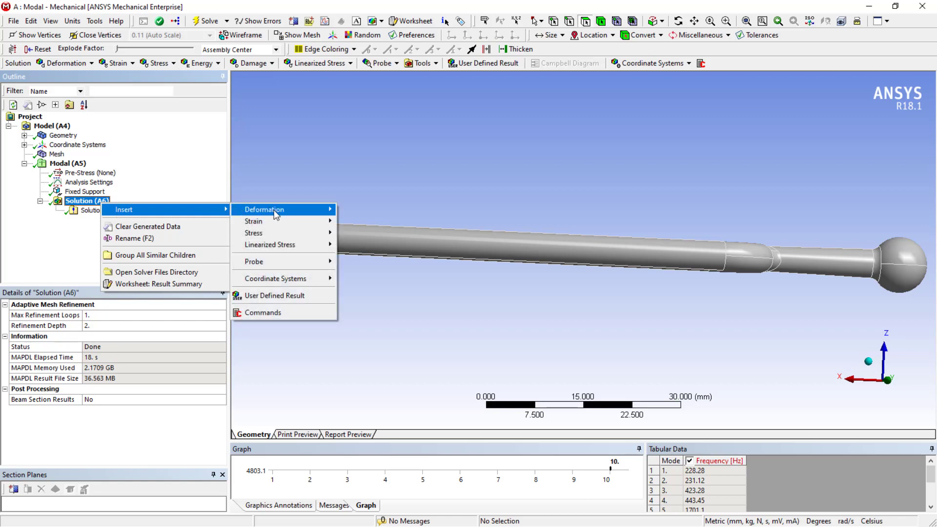
mouse_move(275, 215)
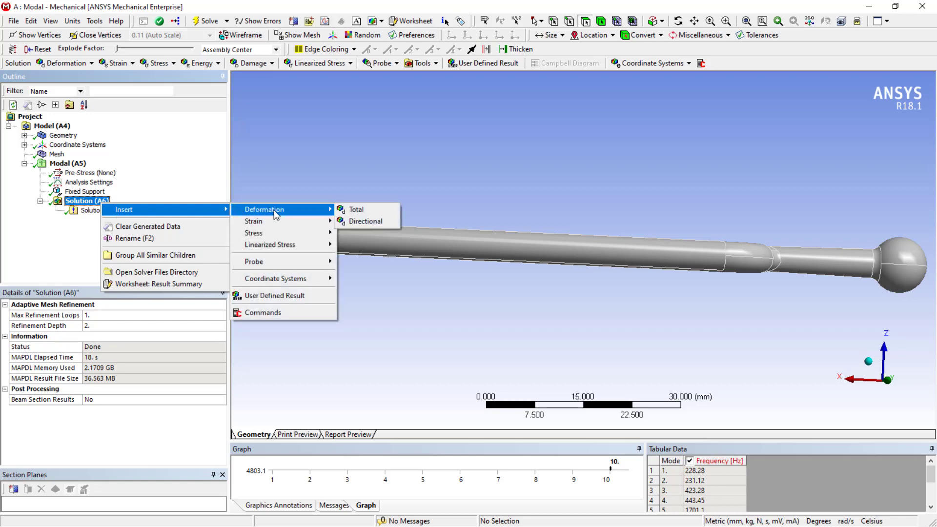
click(352, 210)
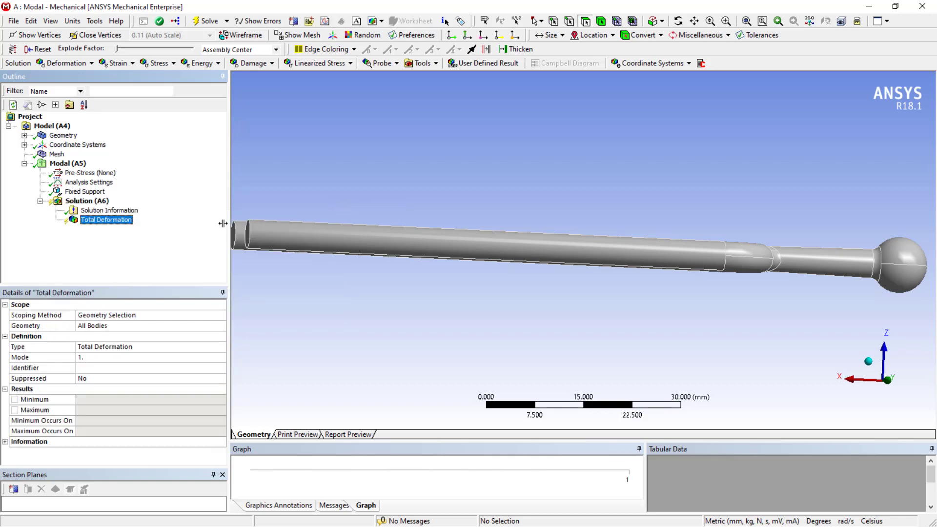
right_click(86, 224)
click(106, 245)
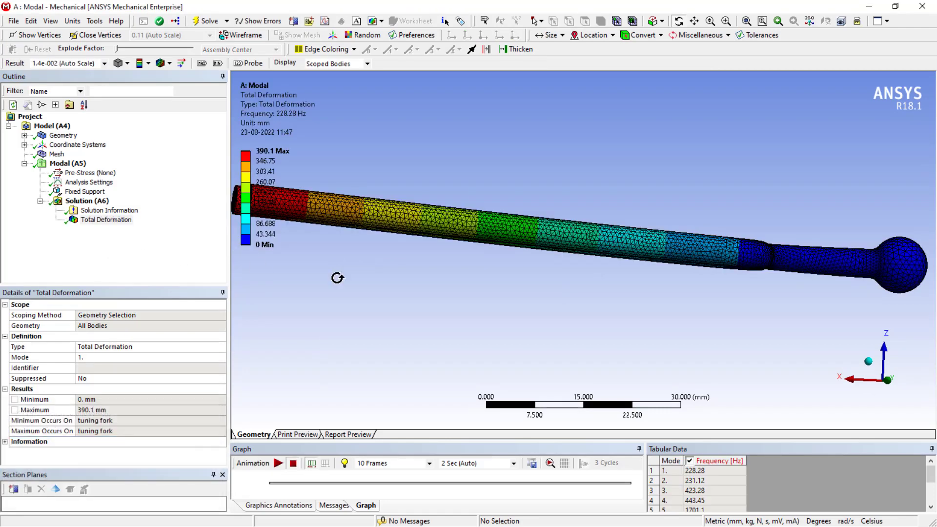
Step: Create mode shape results for all ten modes from the frequency table
scroll(427, 293, up, 1)
scroll(426, 293, down, 4)
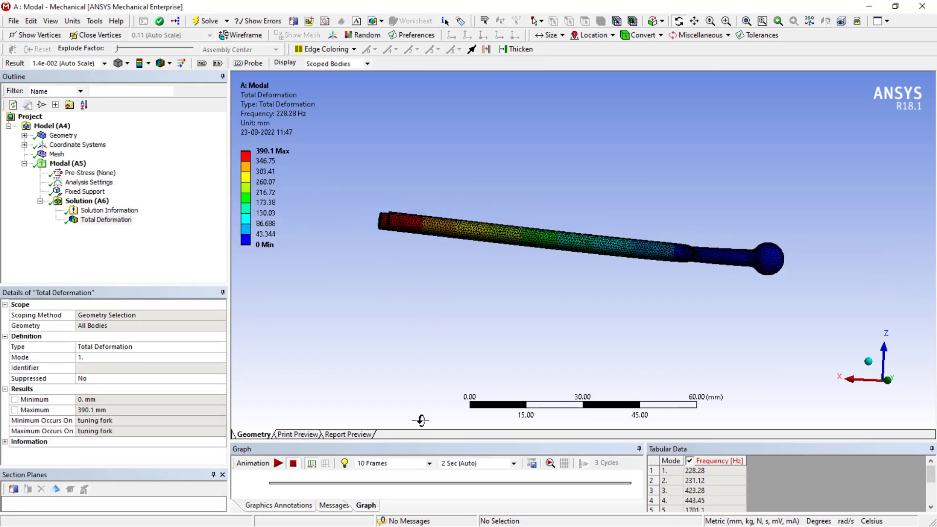
drag(420, 442, 424, 385)
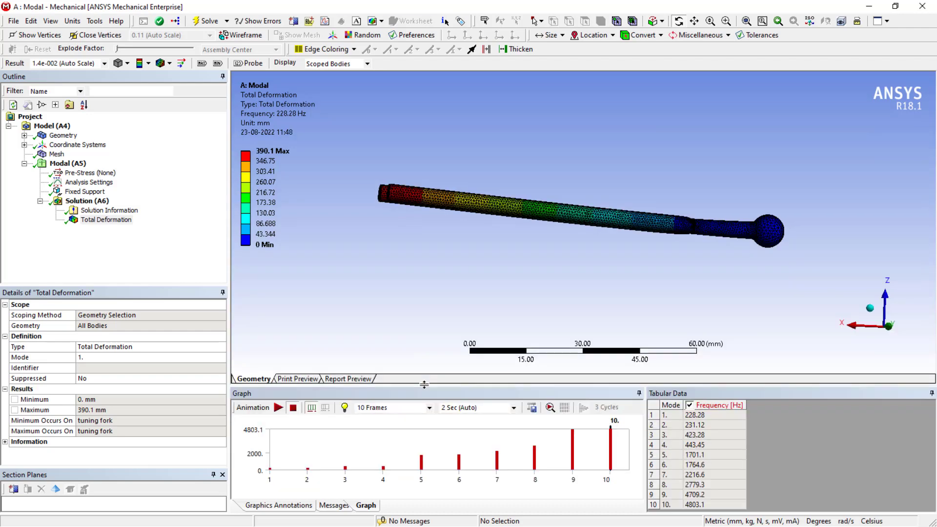
click(710, 416)
shift+click(713, 505)
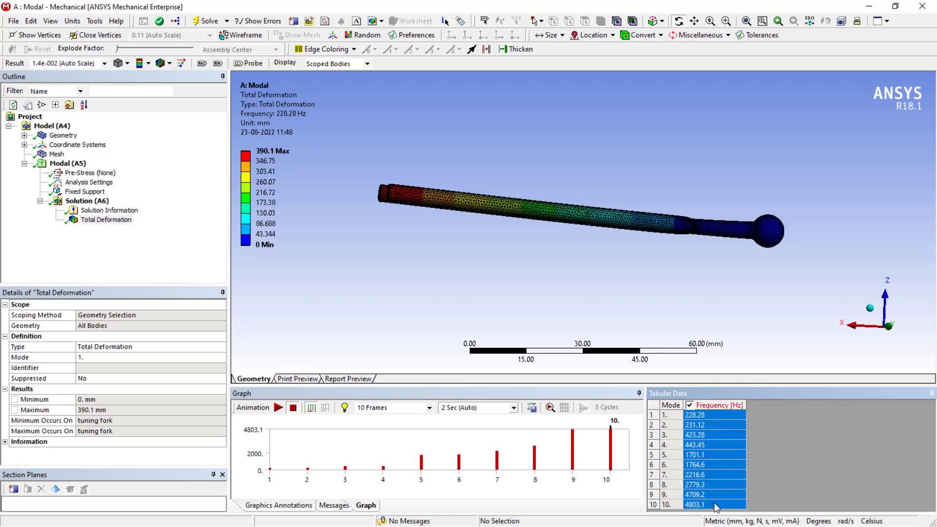
right_click(716, 508)
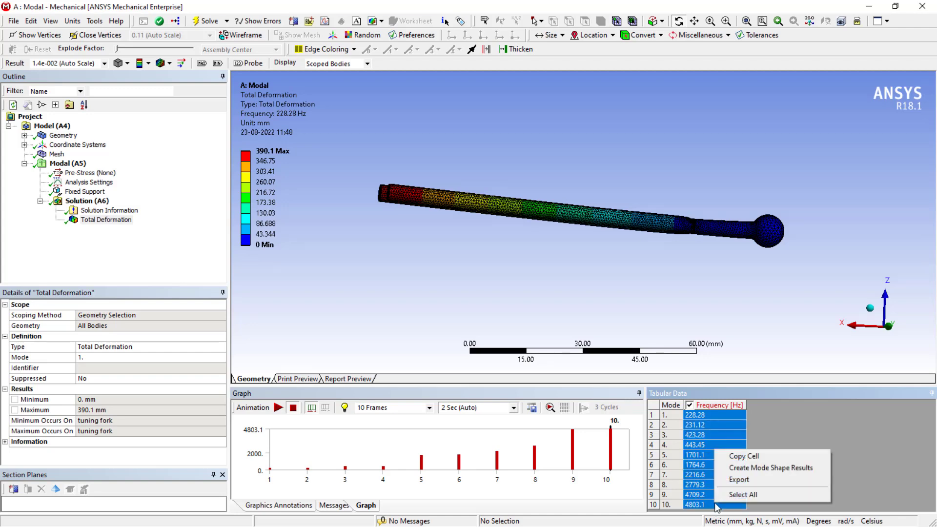
click(768, 469)
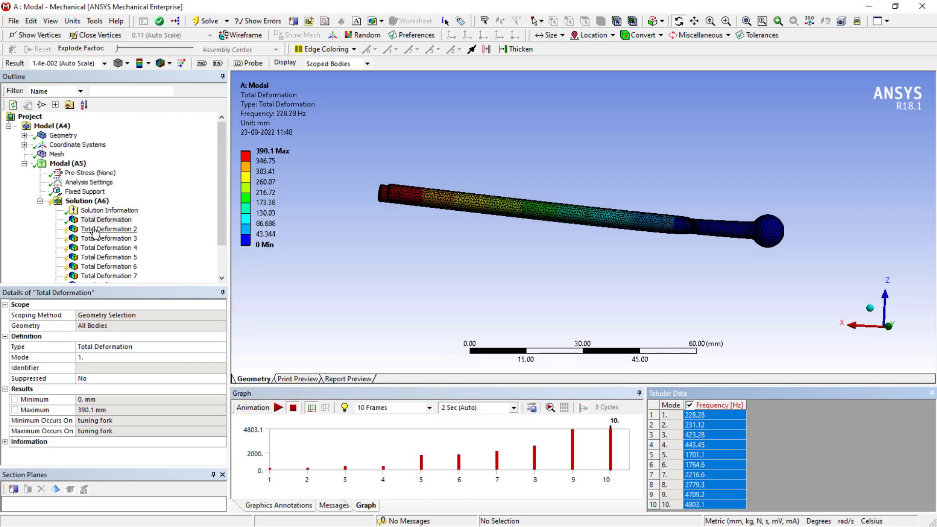
Step: Evaluate all the new total deformation results under the solution
middle_drag(382, 239, 461, 323)
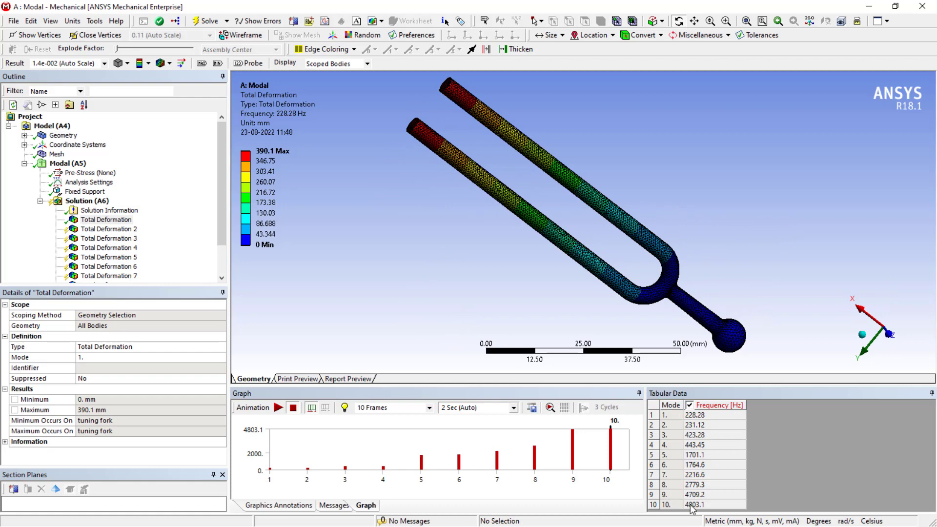
scroll(109, 274, down, 2)
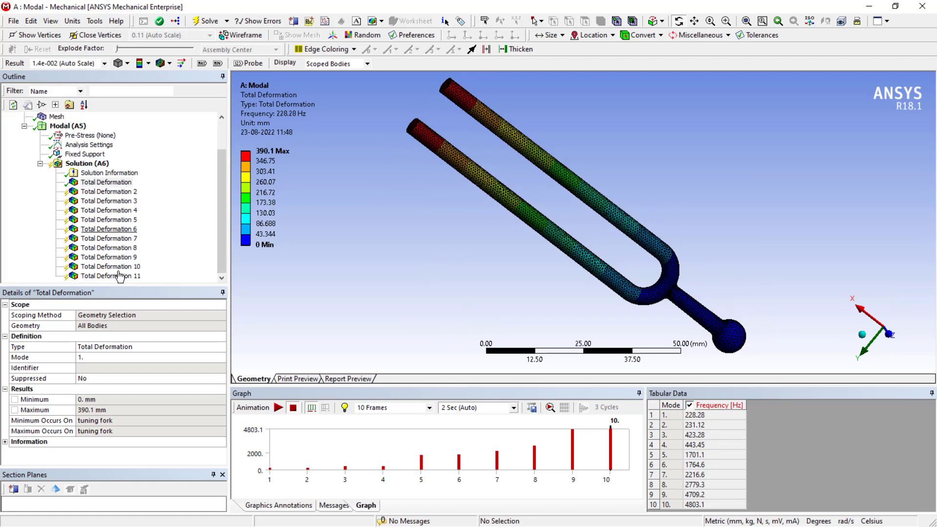
click(105, 276)
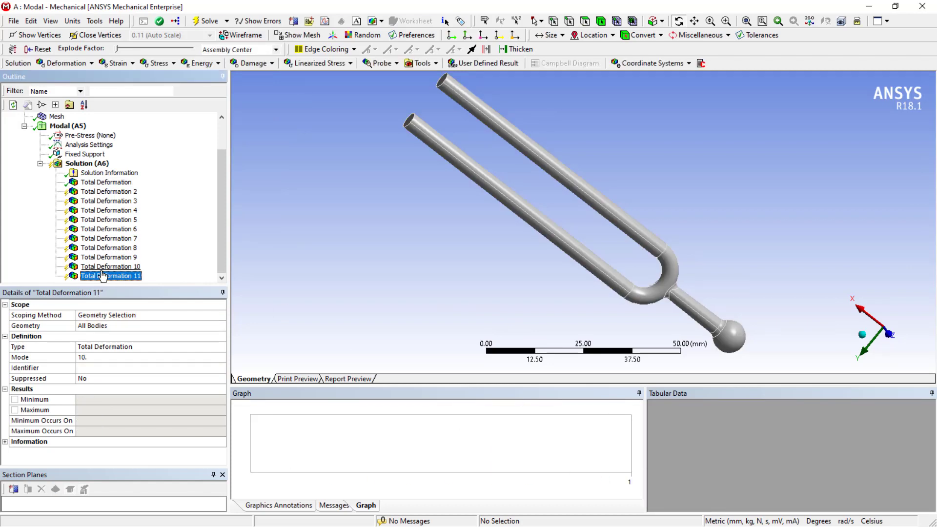
right_click(88, 163)
click(113, 190)
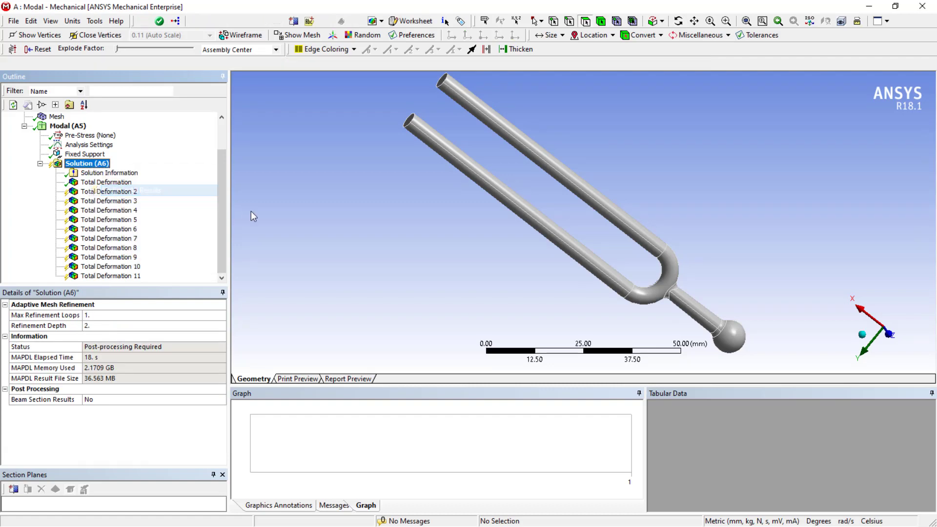
Step: Review the total deformation mode shapes of the different modes, rotating and zooming the fork
click(116, 277)
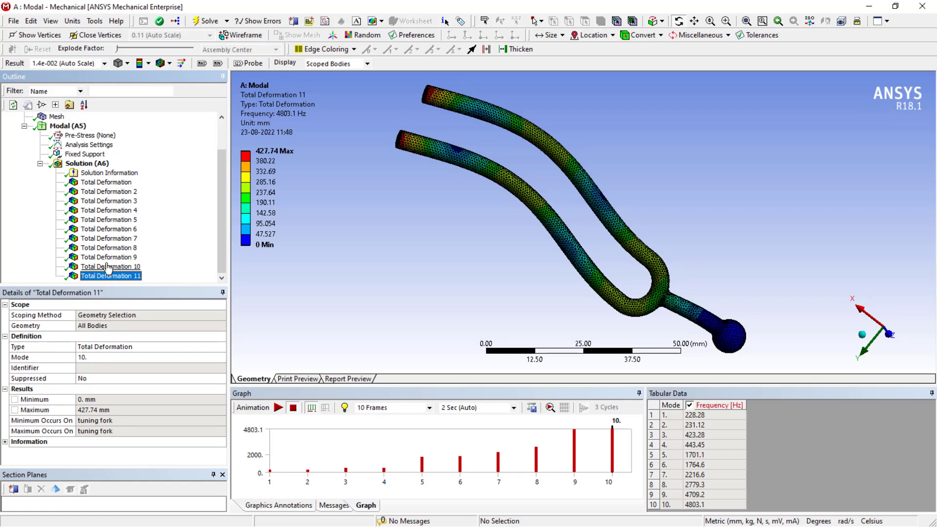
click(109, 267)
click(108, 258)
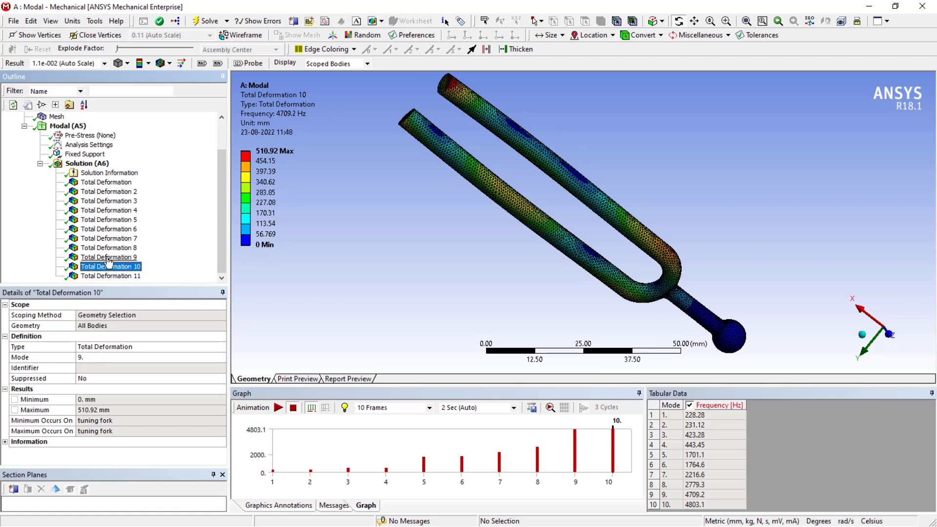
click(107, 249)
click(105, 230)
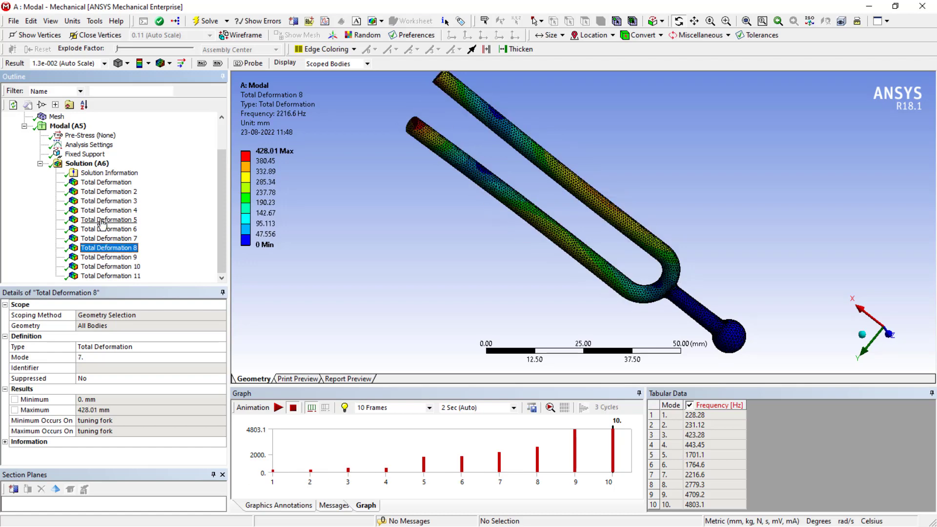
click(106, 220)
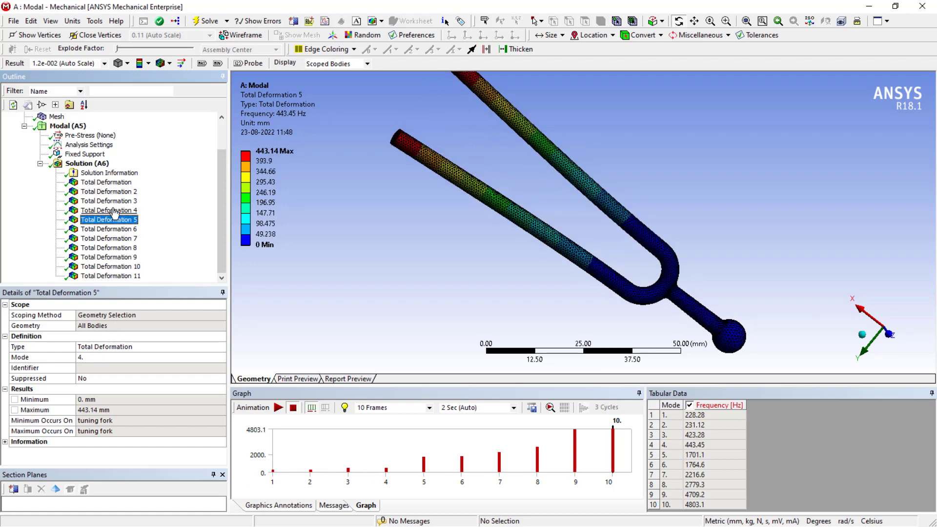
scroll(496, 265, down, 4)
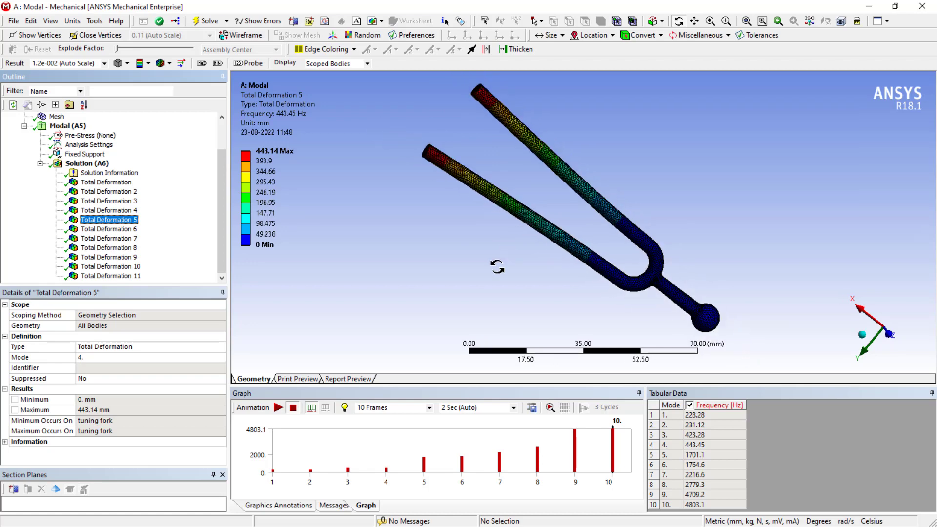
drag(514, 251, 522, 221)
scroll(532, 230, up, 3)
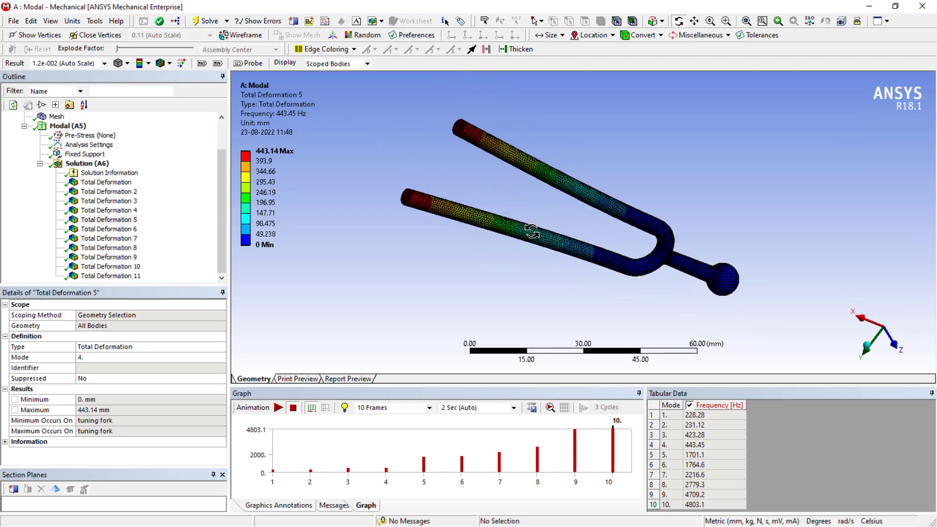
drag(433, 243, 455, 225)
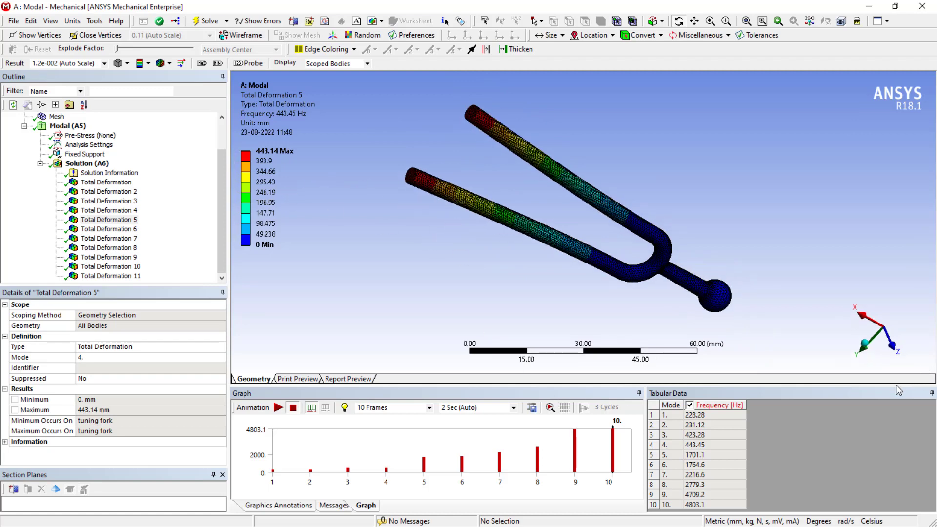
drag(896, 385, 896, 512)
drag(503, 347, 508, 328)
scroll(527, 320, down, 5)
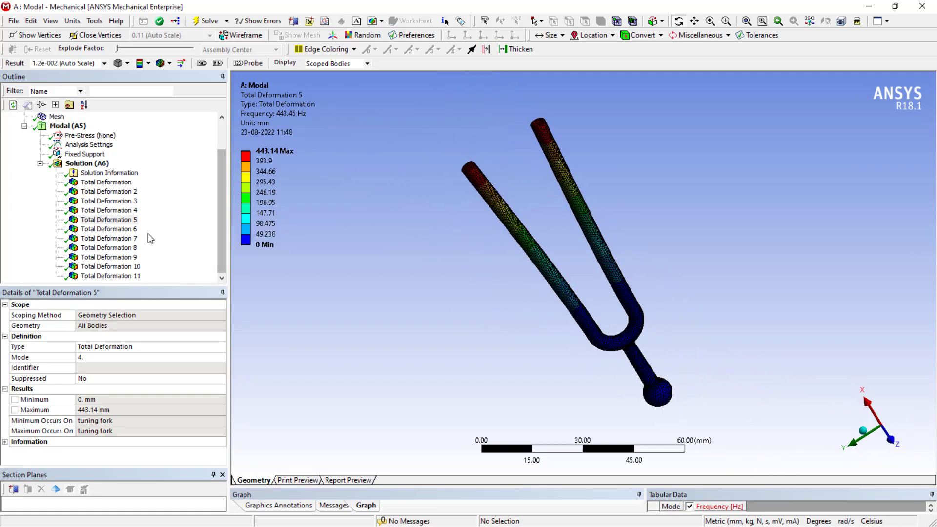
Step: Play and then stop the animation of the Total Deformation 5 mode shape
right_click(100, 222)
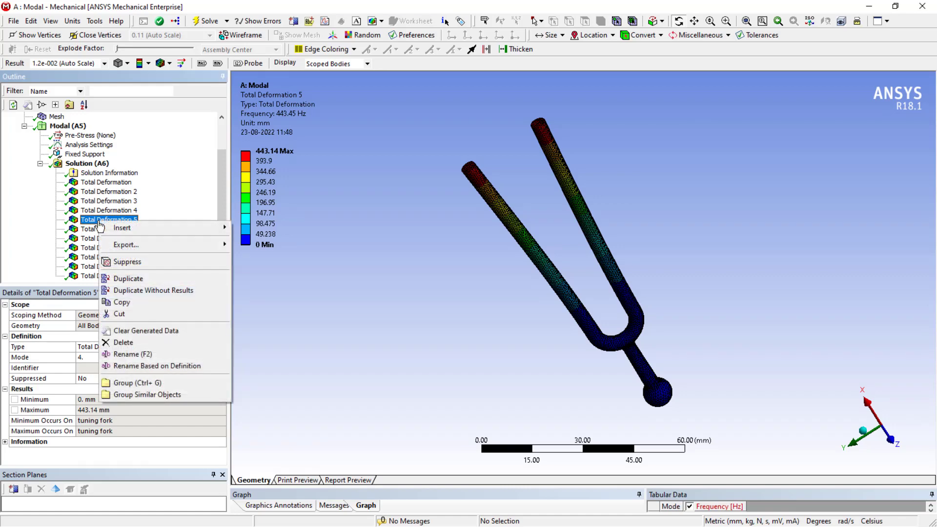
click(310, 301)
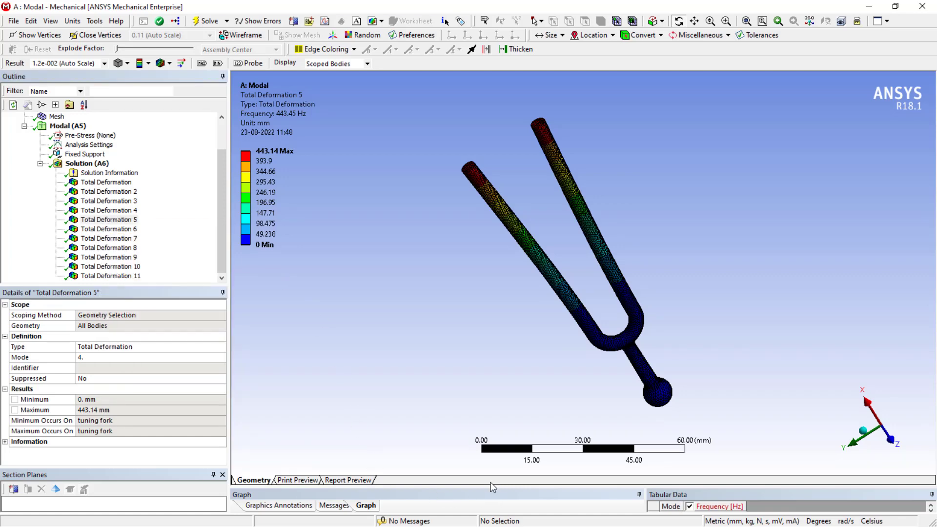
drag(493, 490, 488, 452)
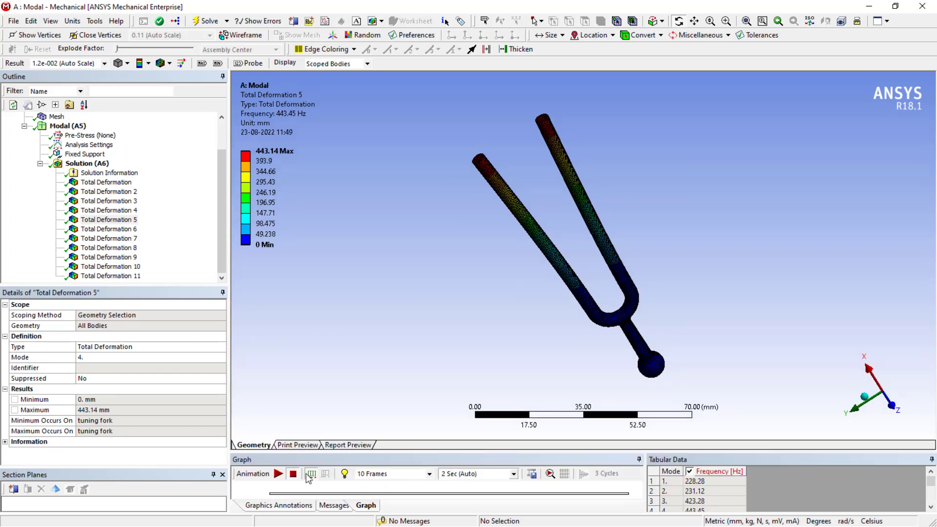
click(278, 473)
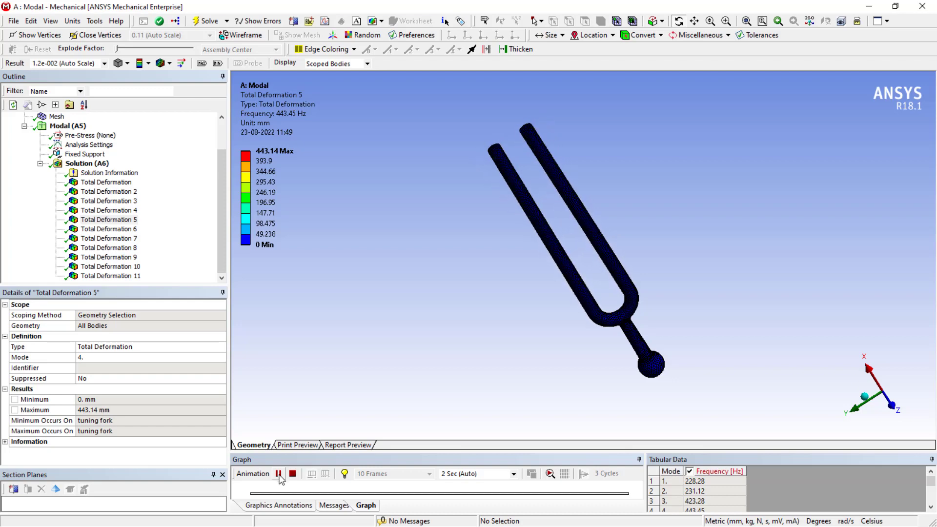
click(293, 479)
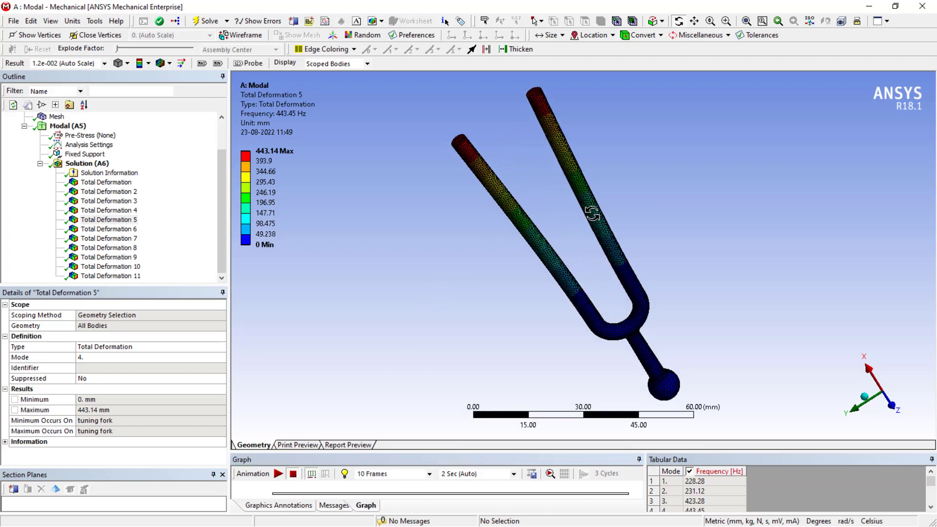
drag(437, 285, 563, 153)
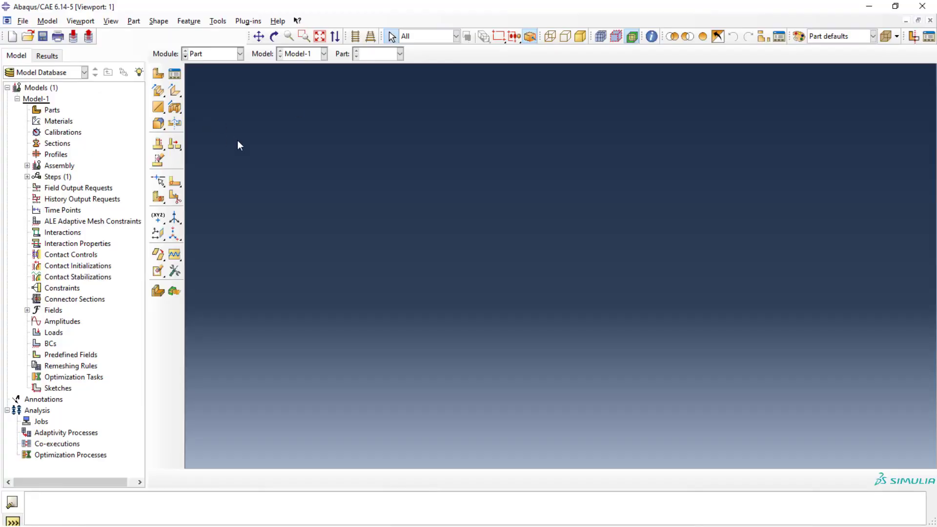
Step: Switch to Abaqus/CAE and import tuning fork.STEP from the Desktop as a part named tuning fork
click(23, 21)
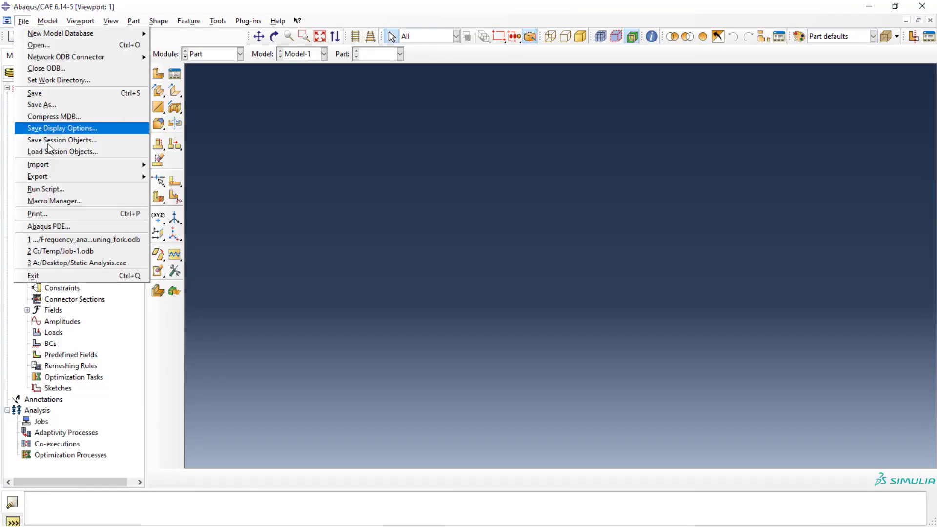
mouse_move(52, 164)
click(192, 179)
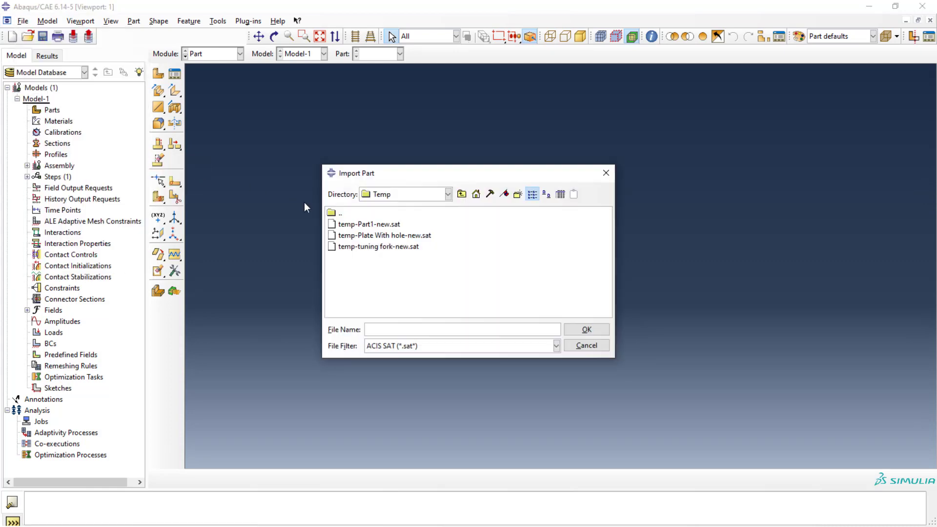
click(476, 194)
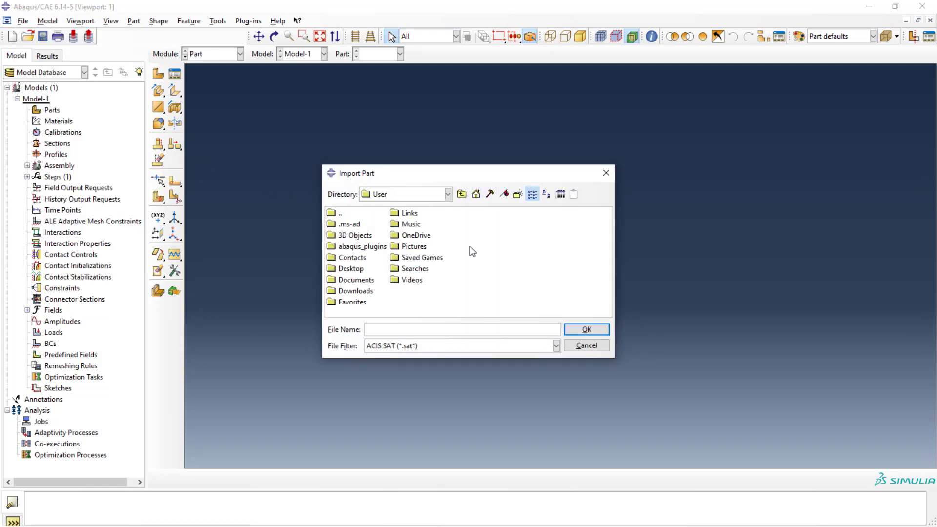
click(521, 348)
click(430, 398)
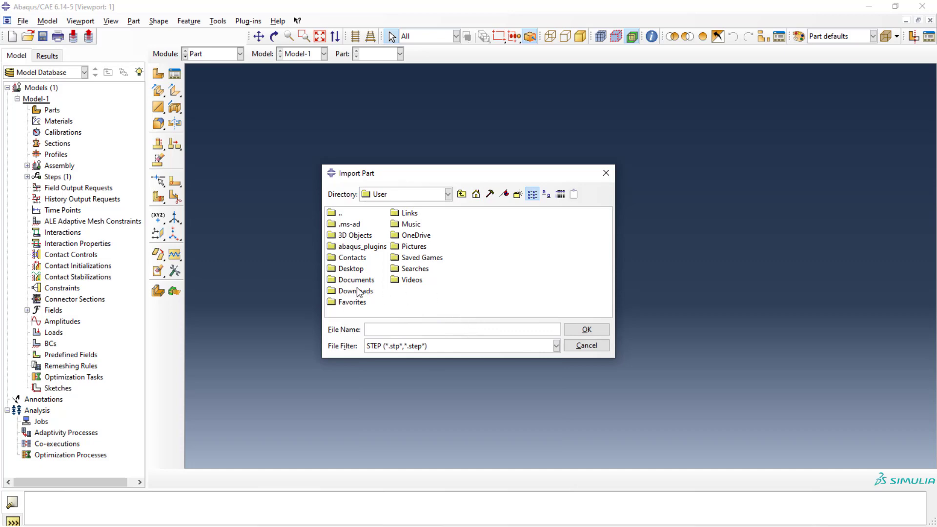
double_click(349, 269)
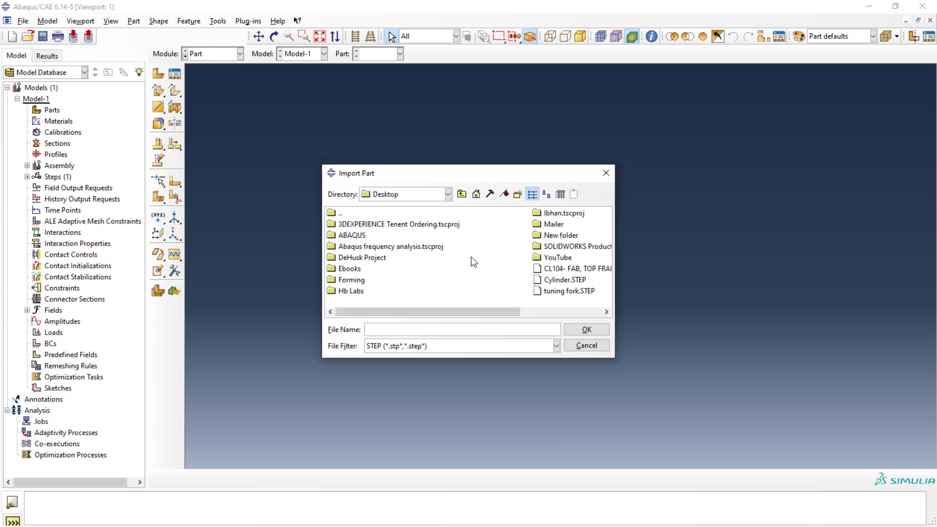
click(568, 292)
click(575, 330)
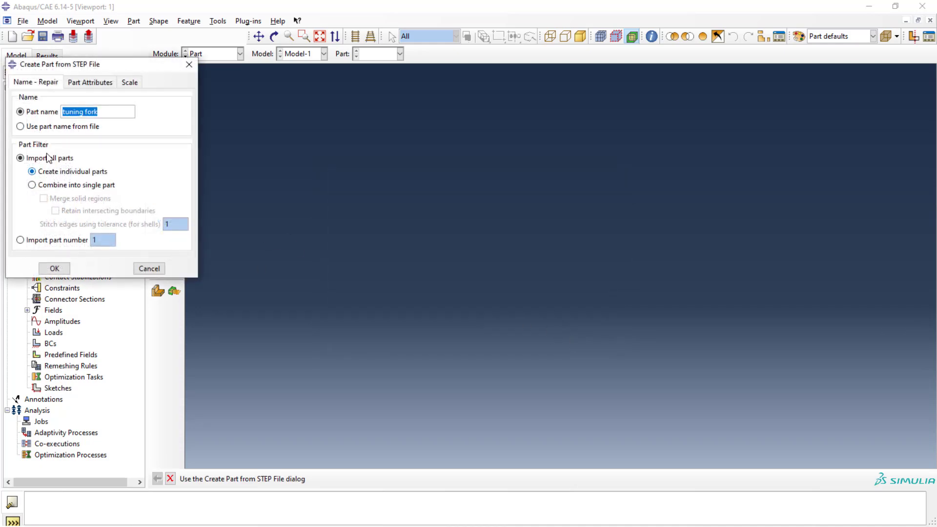
click(54, 269)
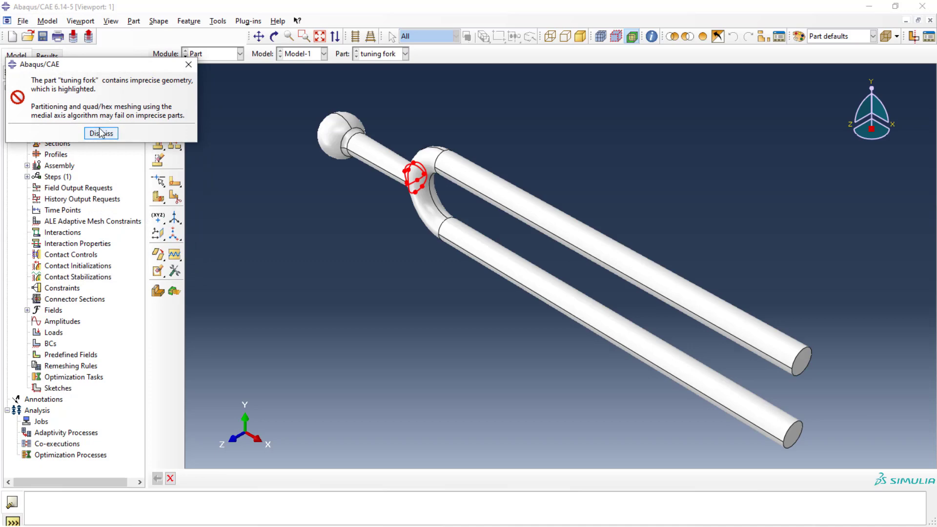
click(101, 133)
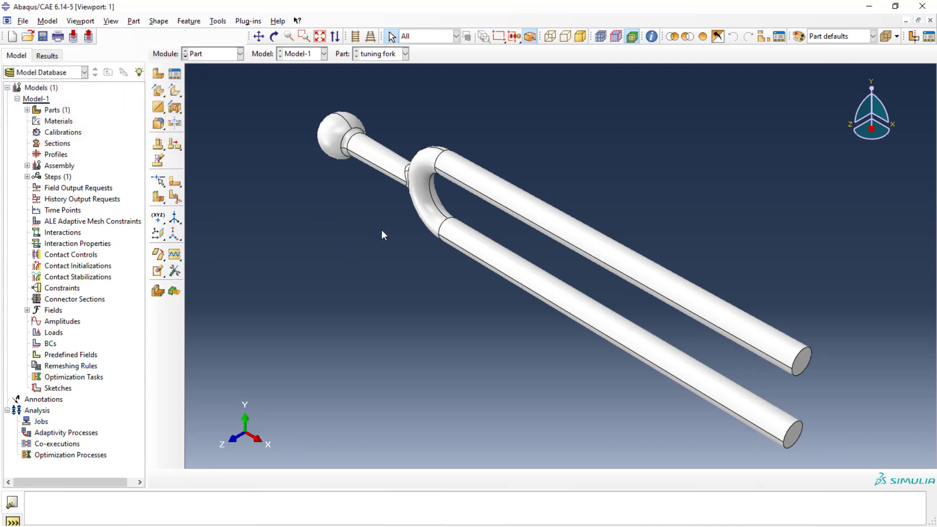
Step: Select the entire tuning fork as the region for a new section assignment
scroll(426, 223, up, 1)
scroll(427, 223, down, 1)
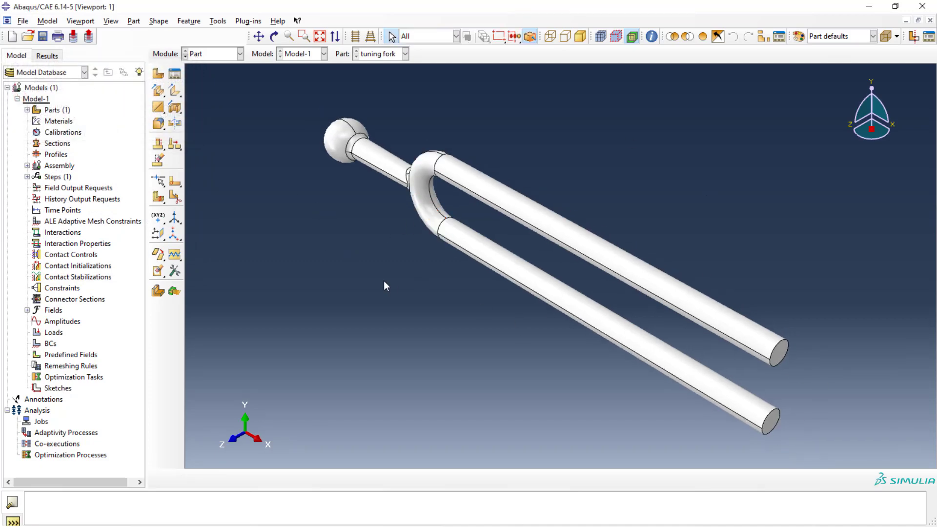
click(28, 110)
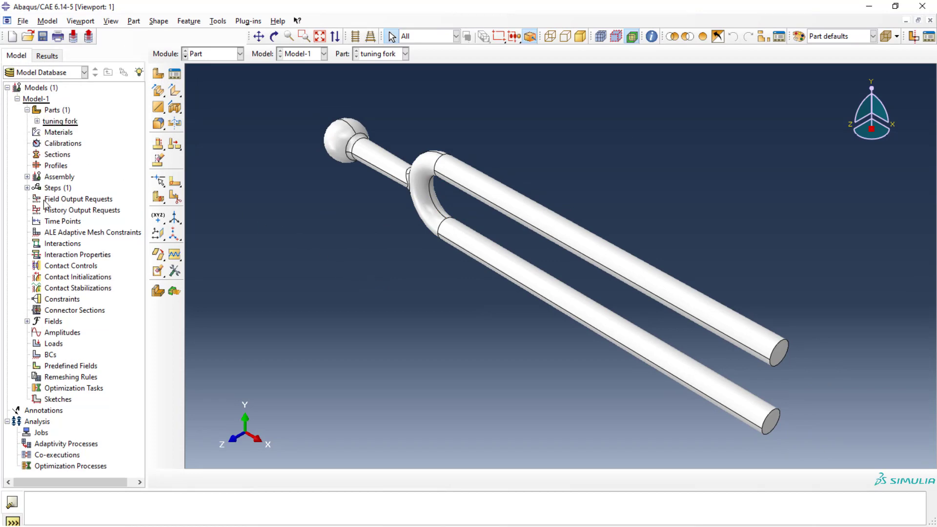
click(37, 121)
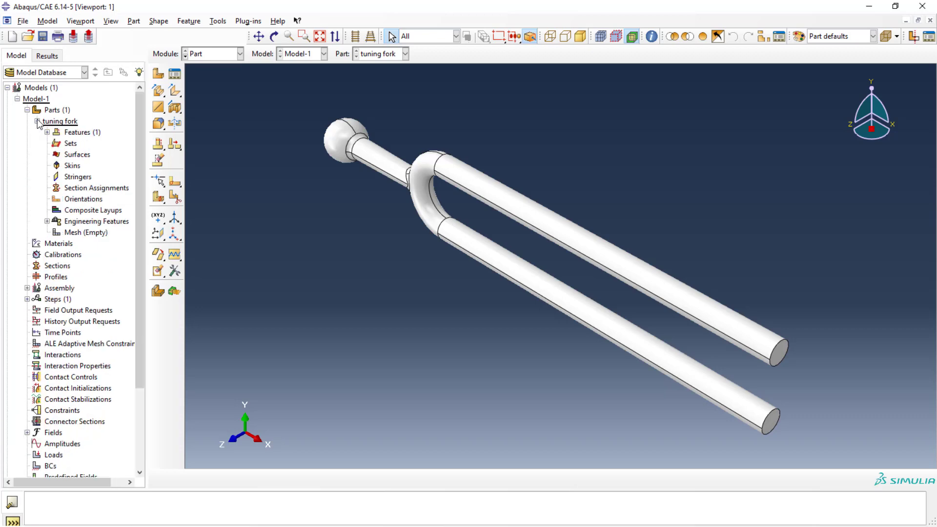
double_click(78, 188)
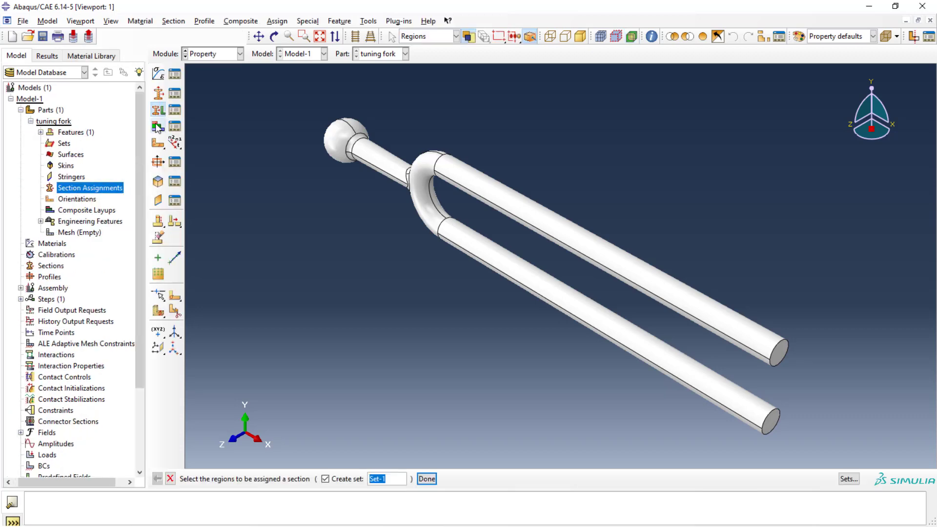
drag(288, 86, 847, 443)
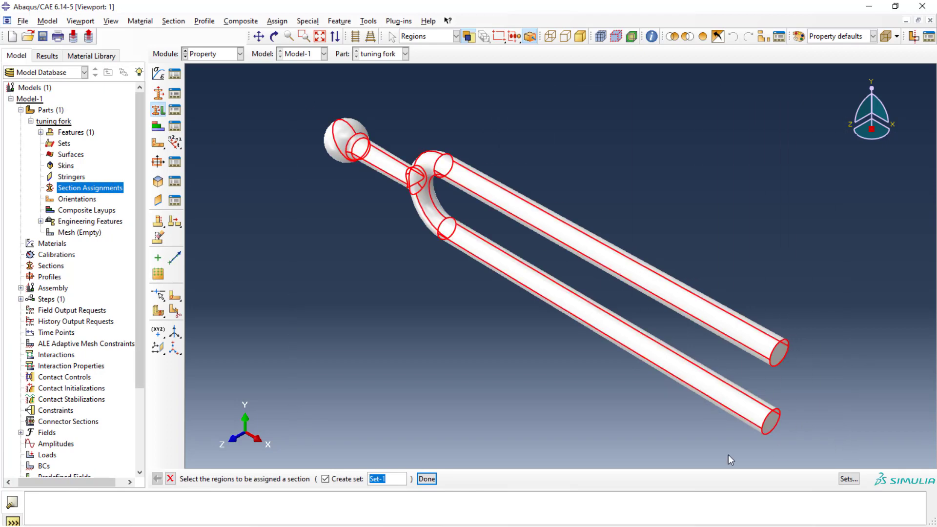
click(427, 479)
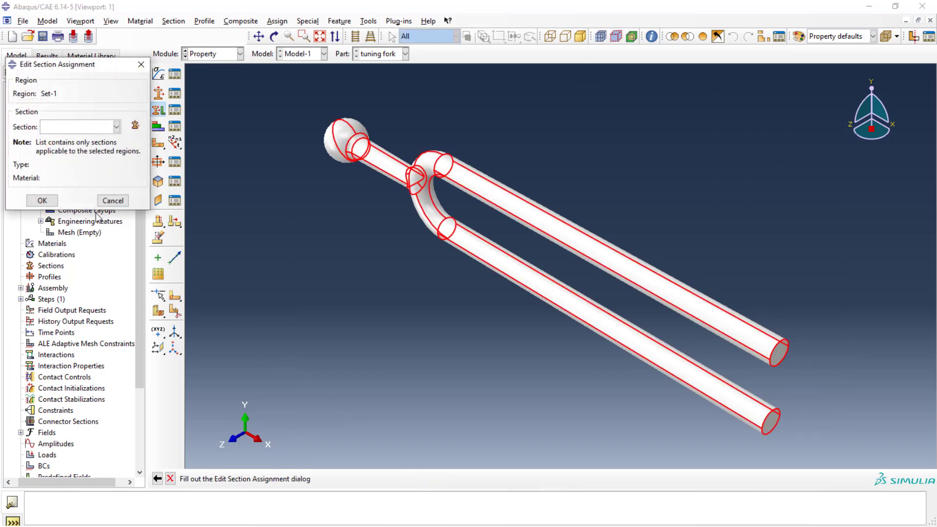
Step: Create a solid homogeneous section and define a new material with a mass density of 7.8e-9
click(134, 126)
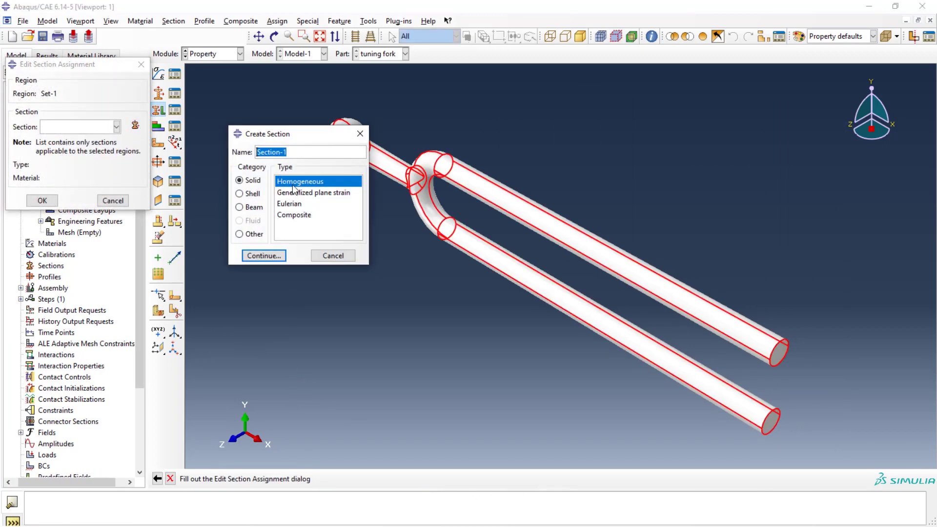
click(254, 256)
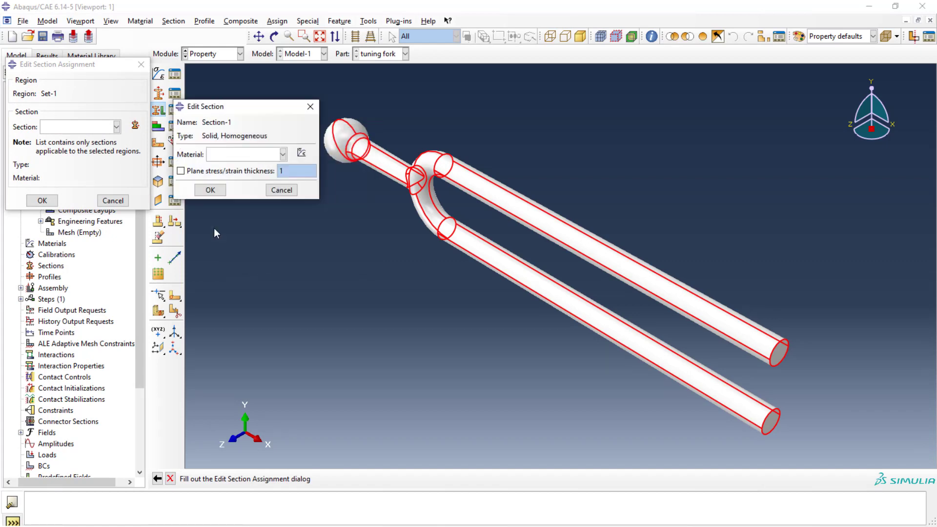
click(302, 153)
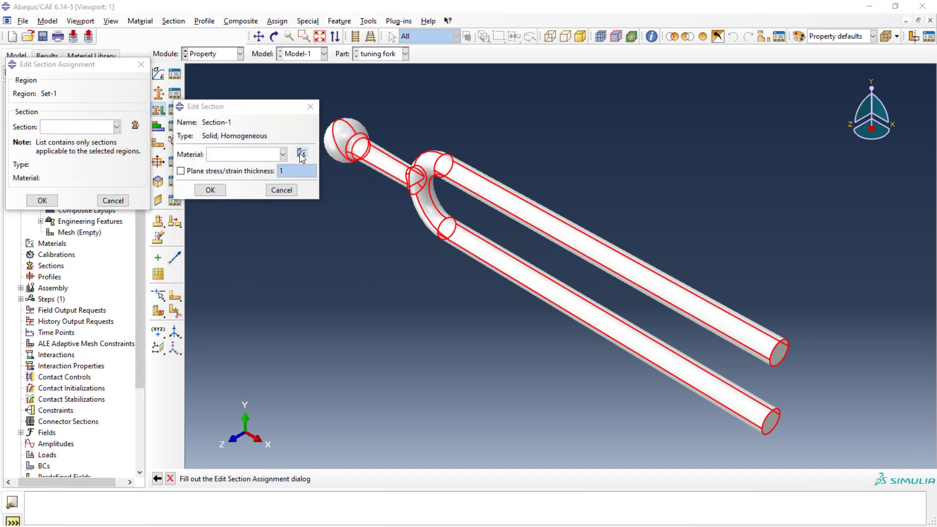
click(453, 189)
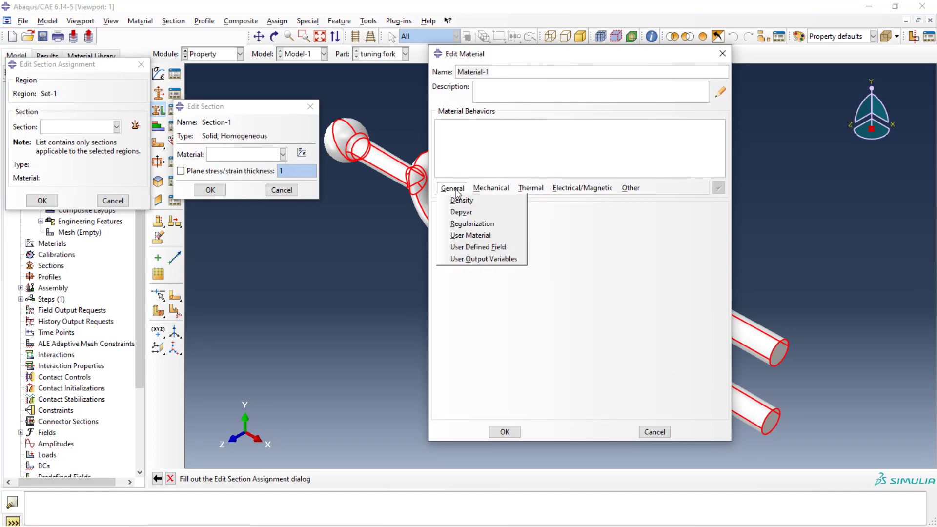
click(461, 200)
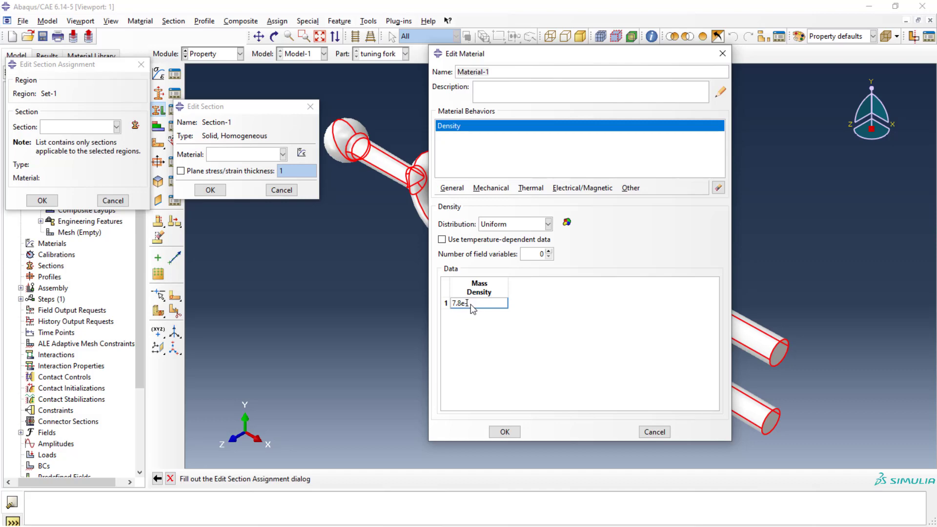
text(-9)
key(Return)
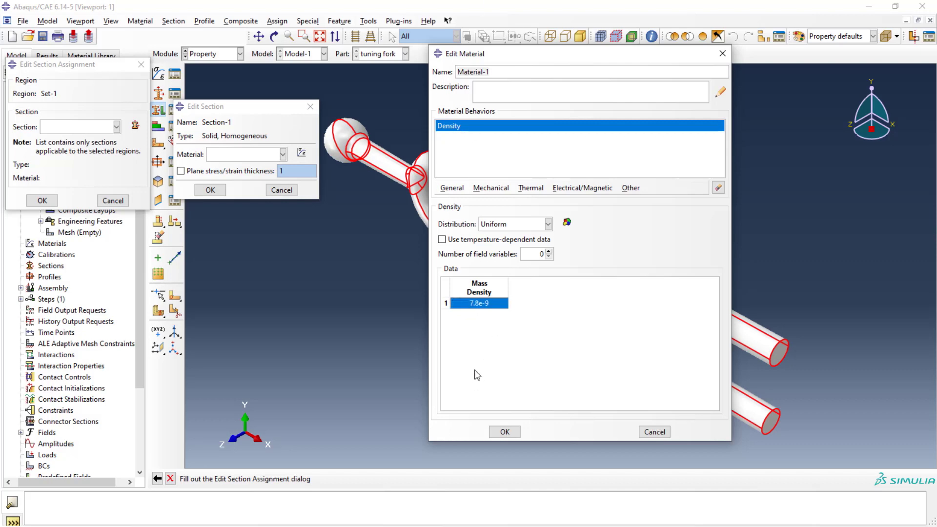
Step: Add elastic behaviour to the material with Young's modulus 2e5 and Poisson's ratio 0.28
click(490, 186)
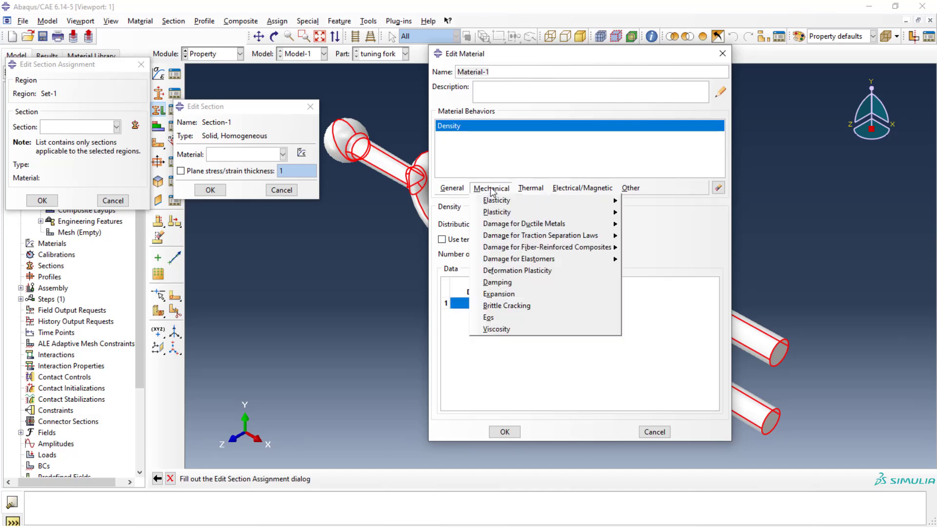
mouse_move(497, 199)
click(638, 202)
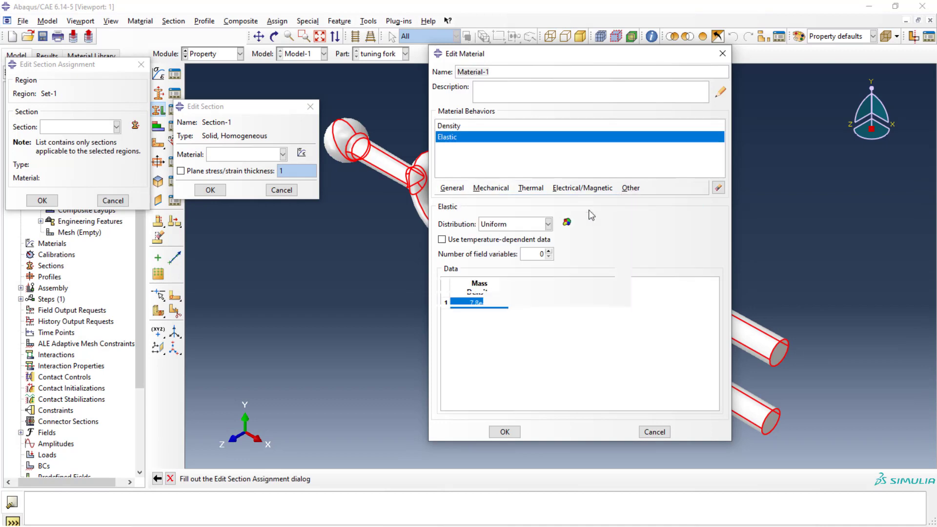
click(482, 347)
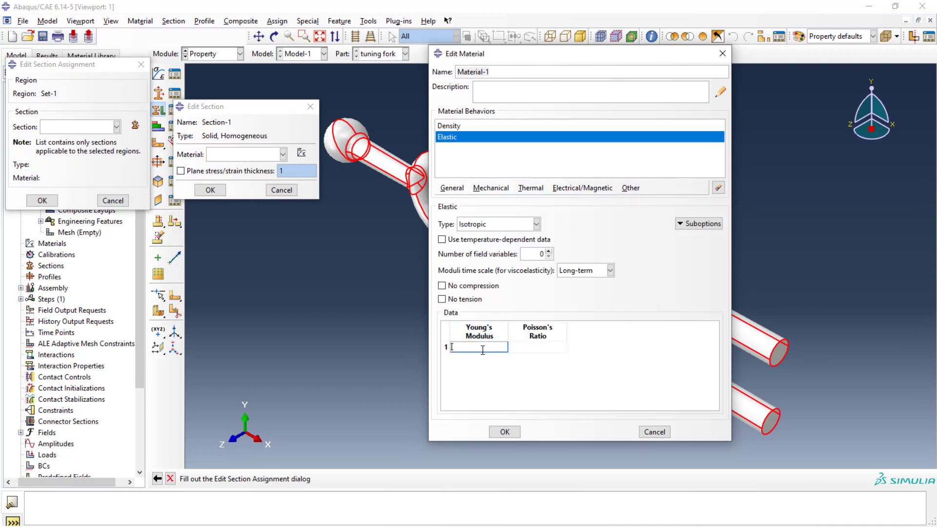
text(2e5)
click(520, 349)
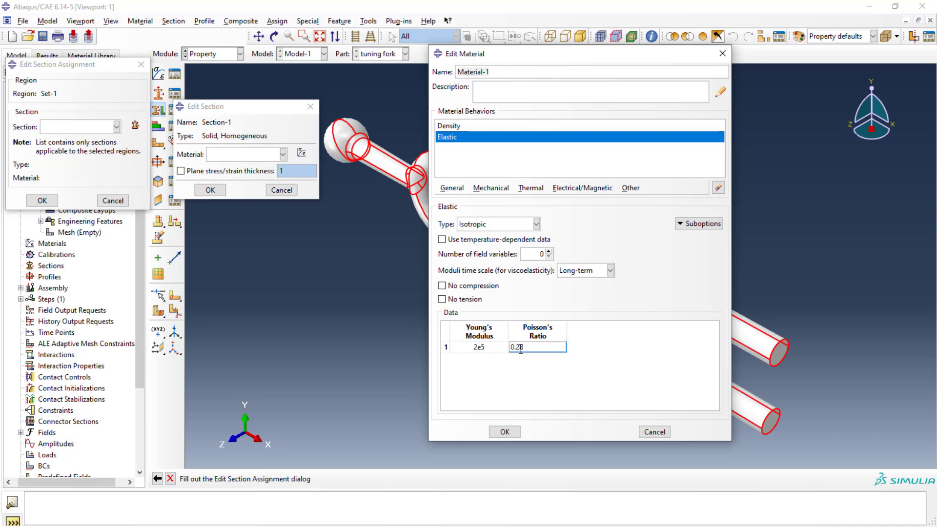
Step: Name the material Steel and assign the section using it to the tuning fork
triple_click(511, 72)
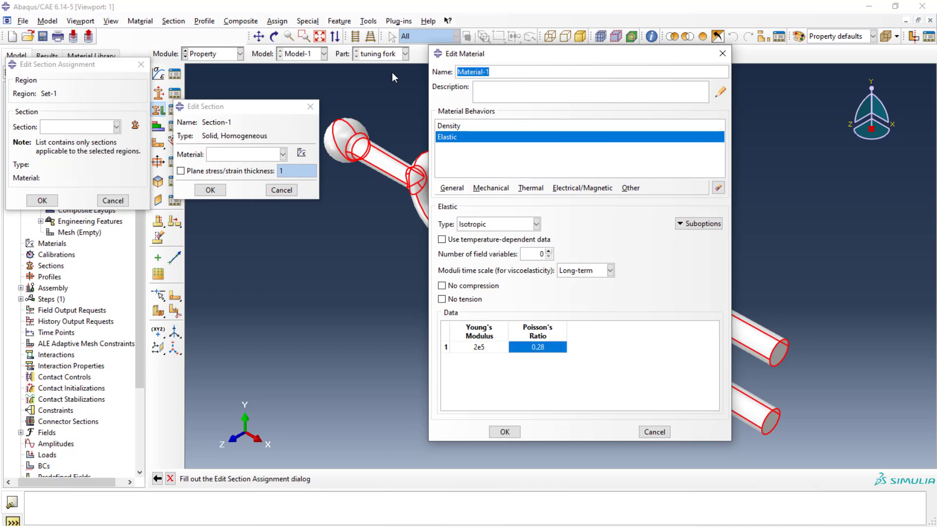
text(Steel)
click(508, 438)
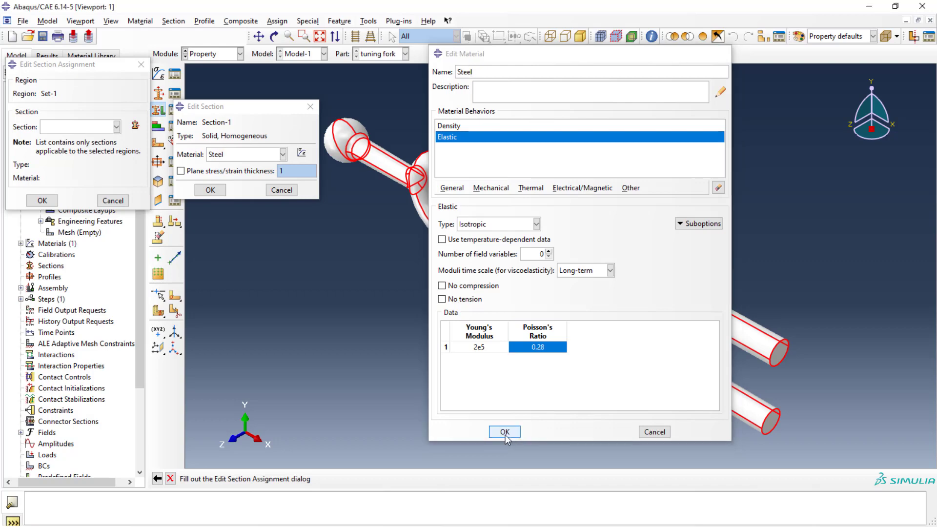
click(210, 190)
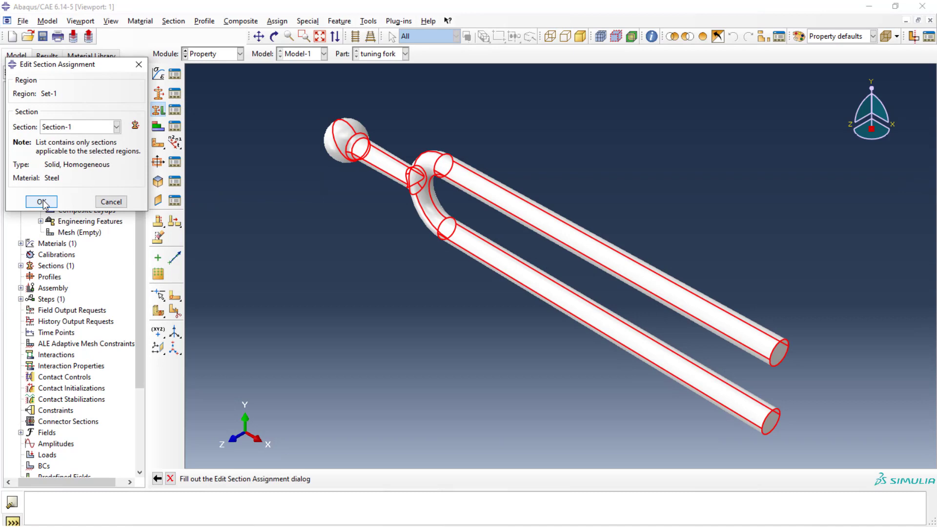
click(42, 201)
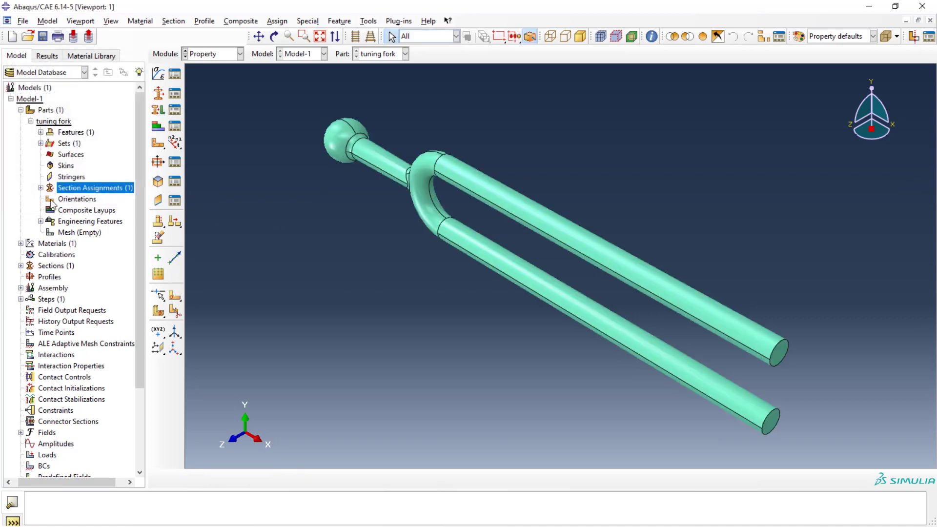
Step: Seed the tuning fork part with an approximate global size of 0.5
double_click(74, 233)
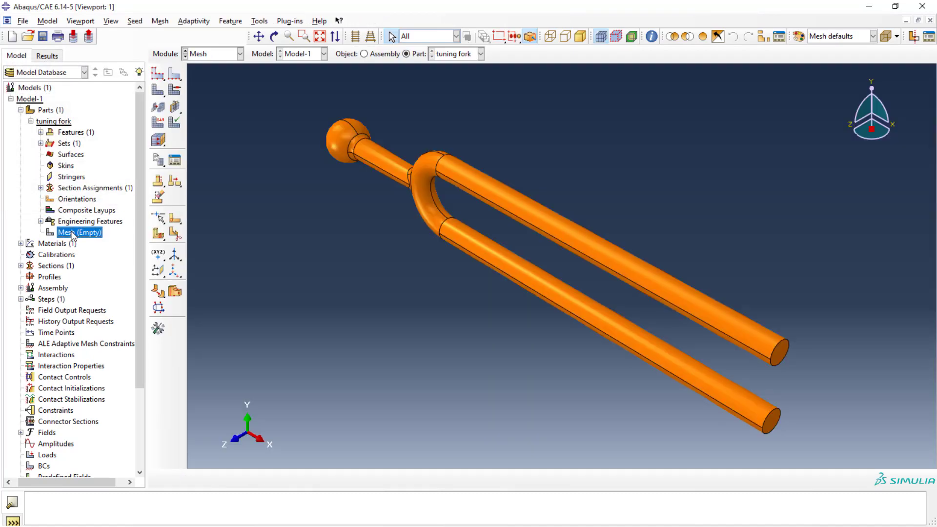
click(161, 77)
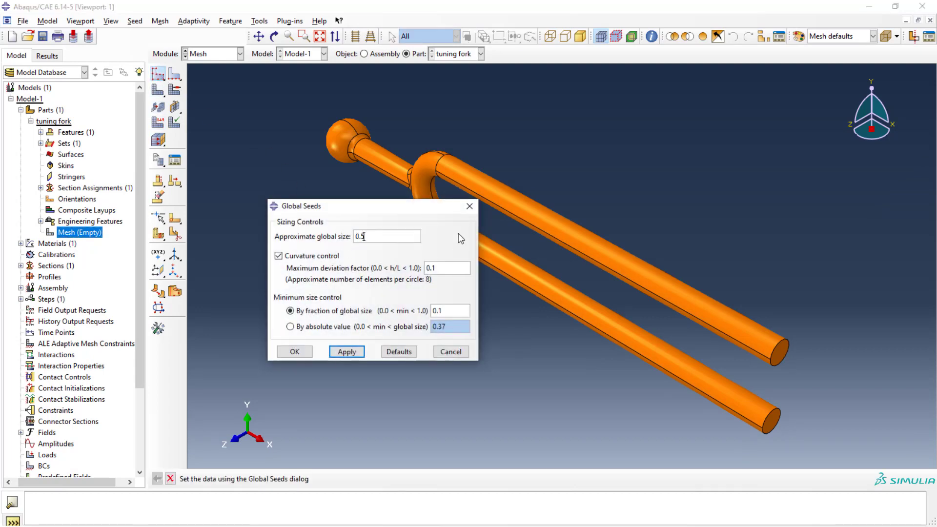
click(347, 352)
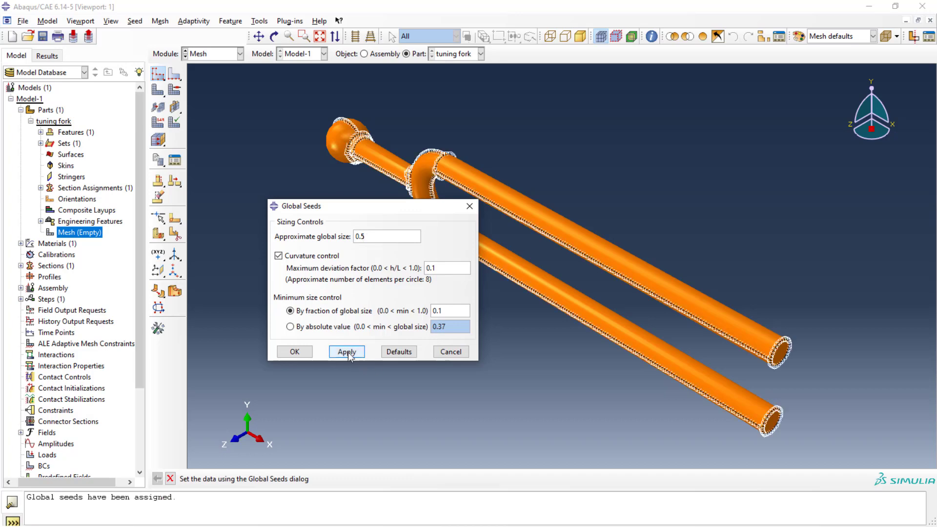
click(288, 355)
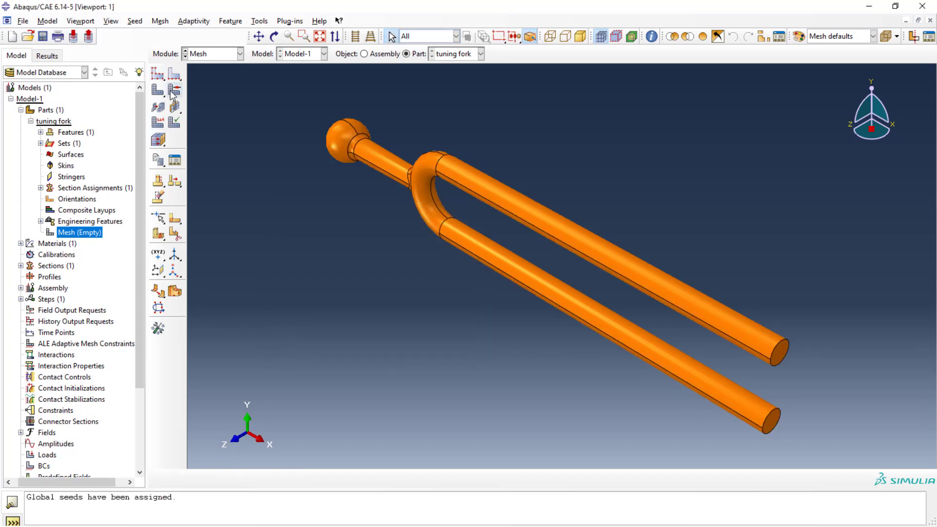
Step: Set the mesh element shape to Tet and mesh the tuning fork part
click(174, 89)
click(250, 156)
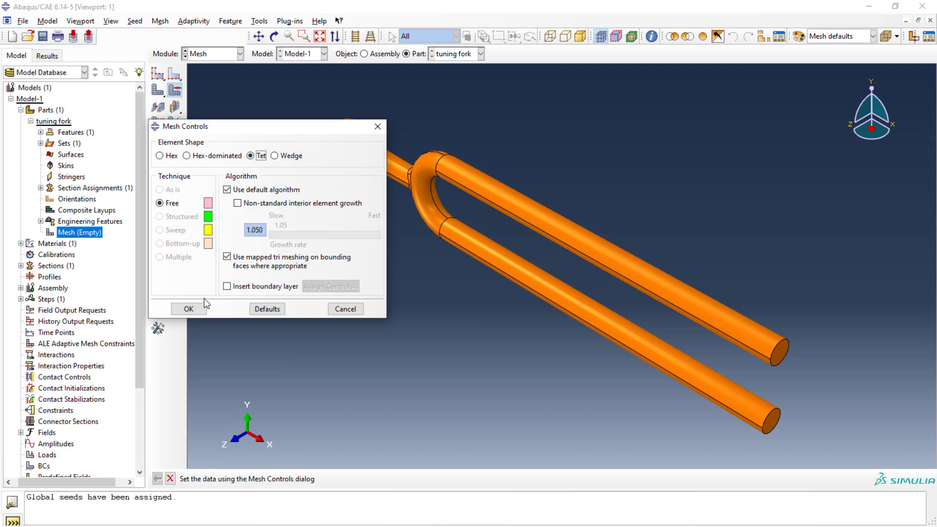
click(195, 308)
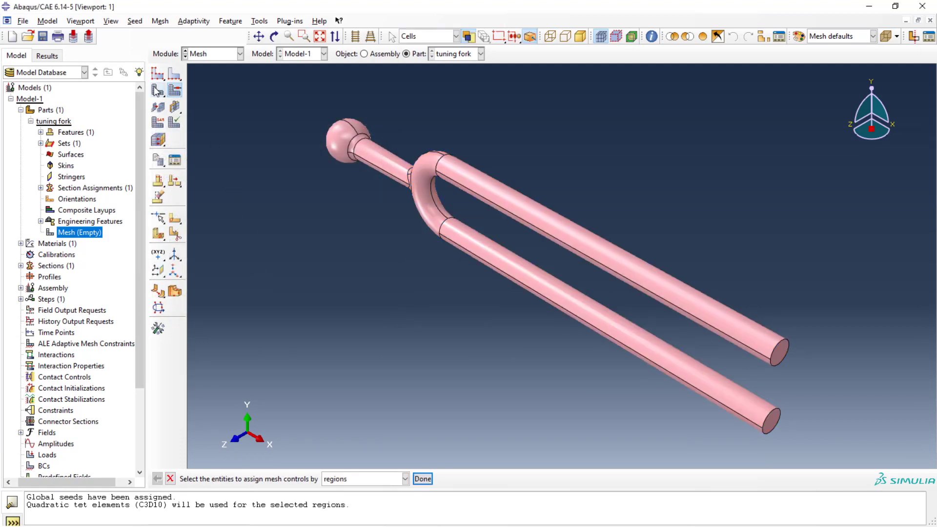
click(157, 89)
click(256, 479)
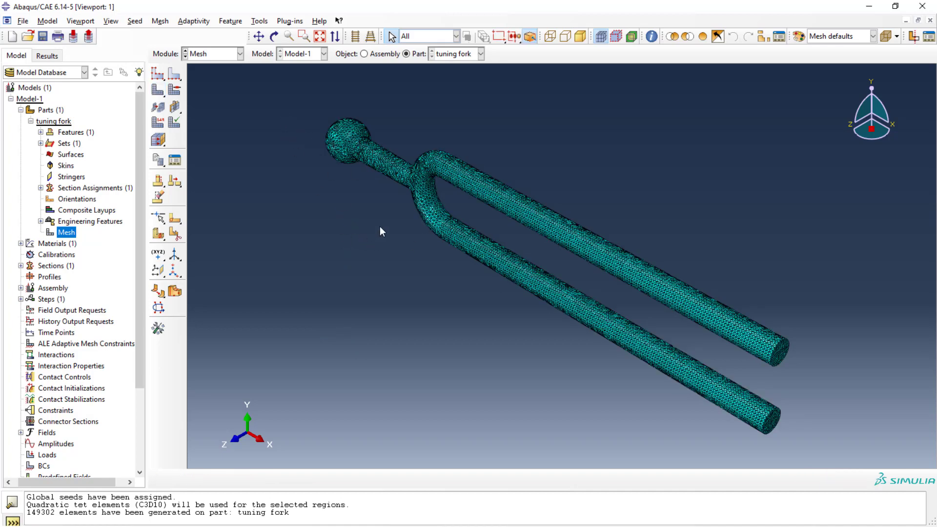
Step: Inspect the generated mesh on the tuning fork from different angles
scroll(365, 141, up, 3)
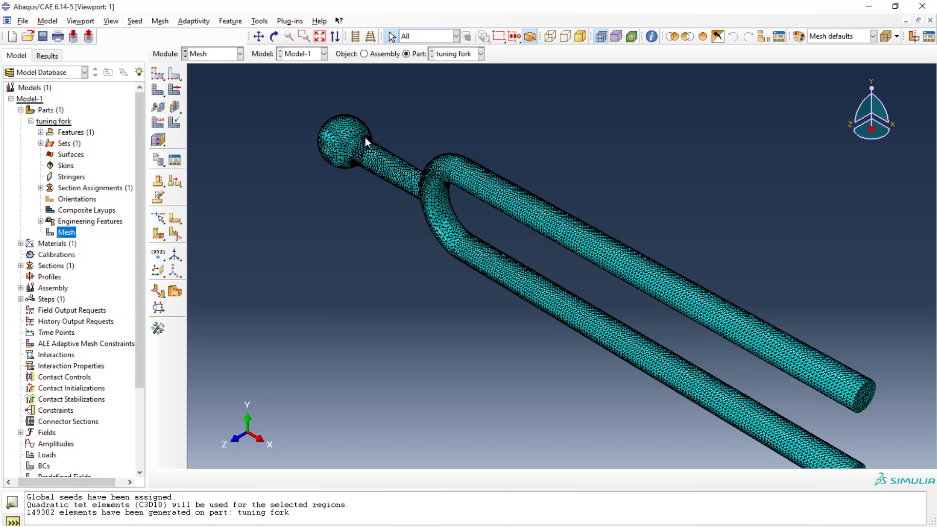
scroll(370, 161, down, 5)
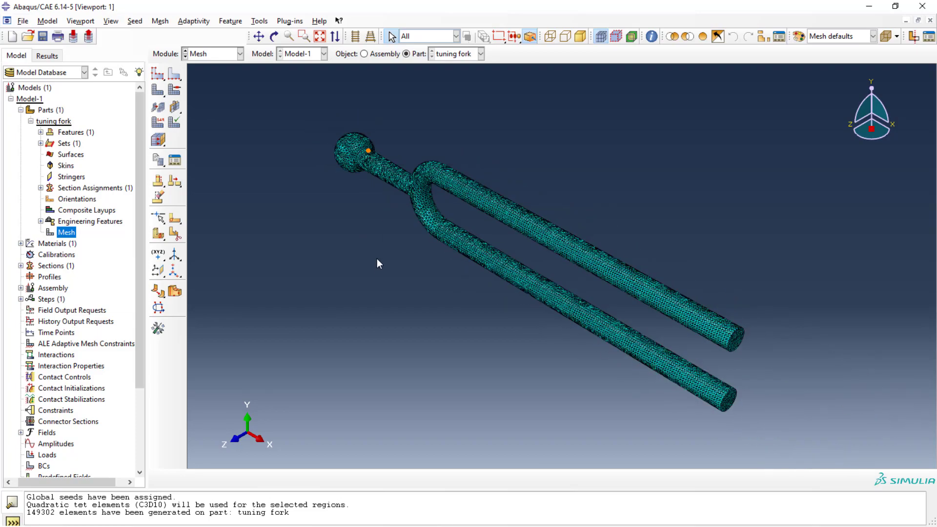
ctrl+alt+drag(532, 325, 402, 204)
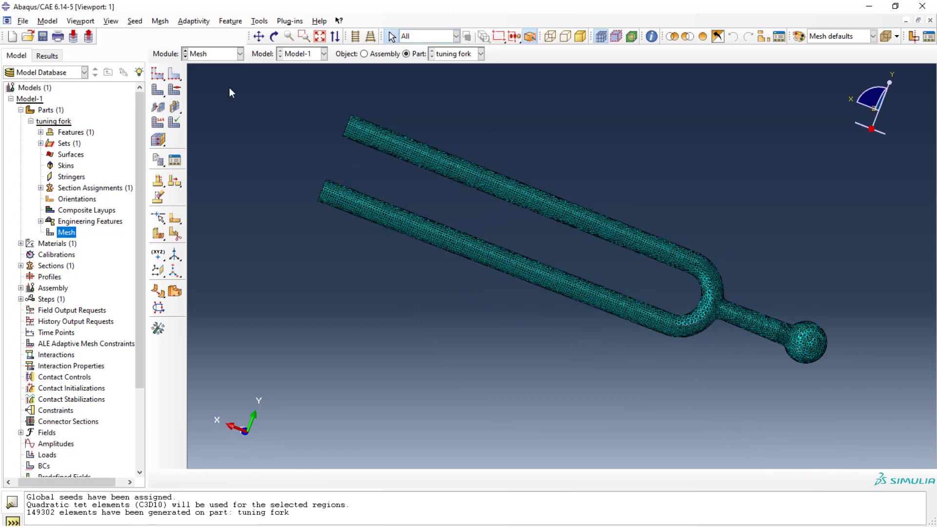
Step: Create an assembly instance of the tuning fork part
click(240, 54)
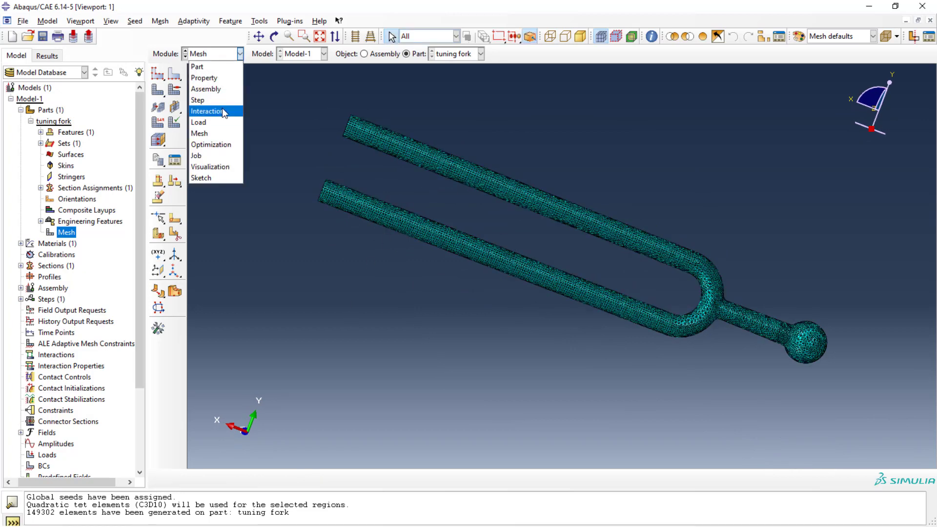
click(219, 90)
click(158, 75)
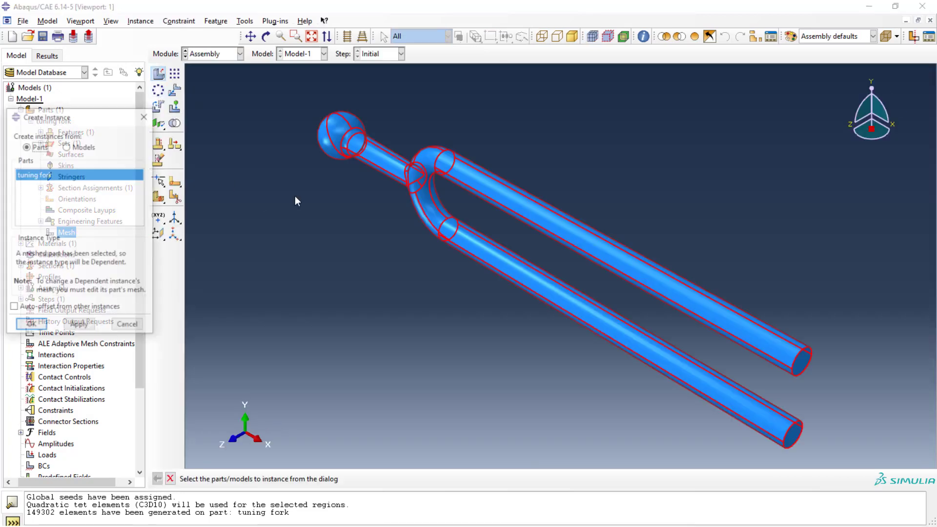
click(31, 325)
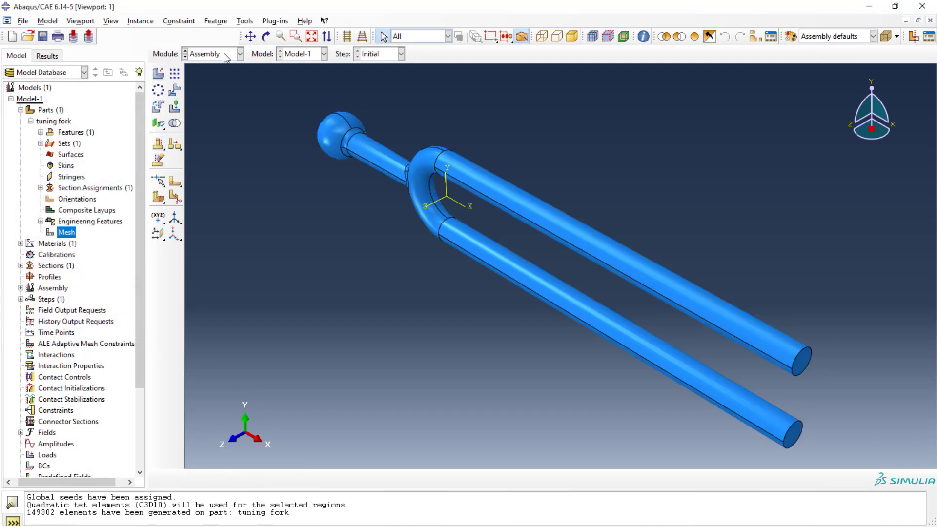
Step: In the Step module, create a Linear perturbation Frequency step after Initial requesting 10 eigenvalues
click(240, 54)
click(215, 98)
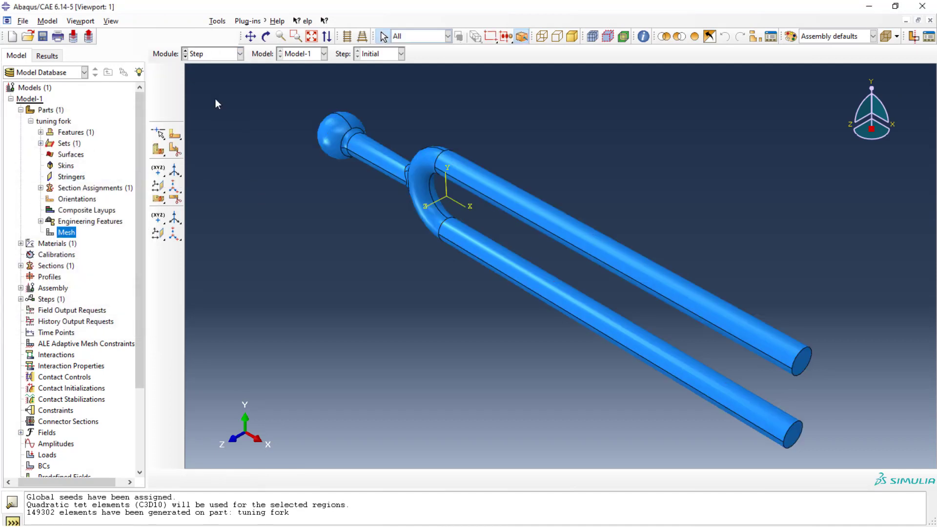
click(158, 74)
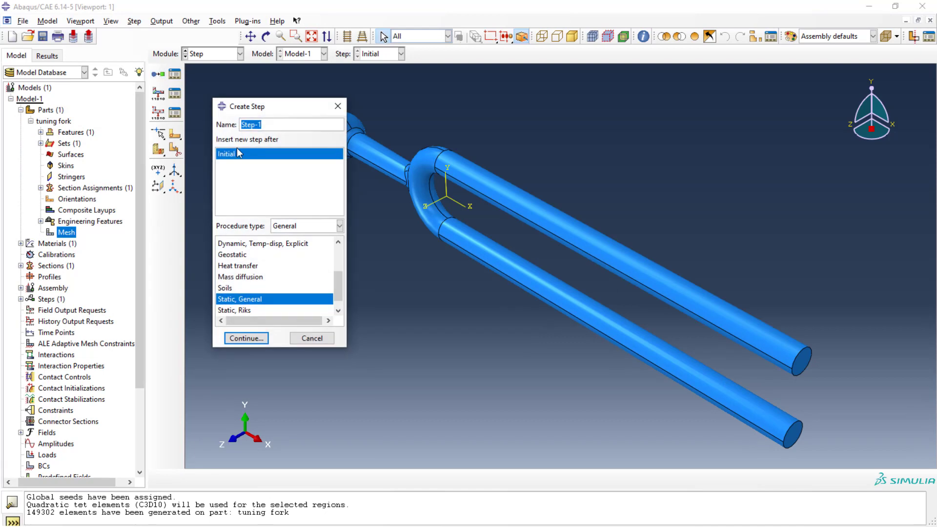
click(337, 226)
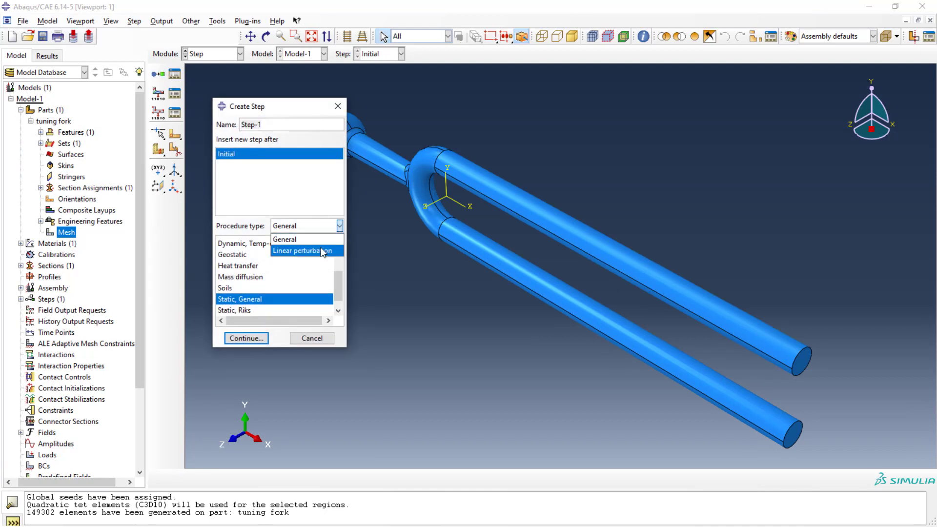
click(325, 250)
click(240, 255)
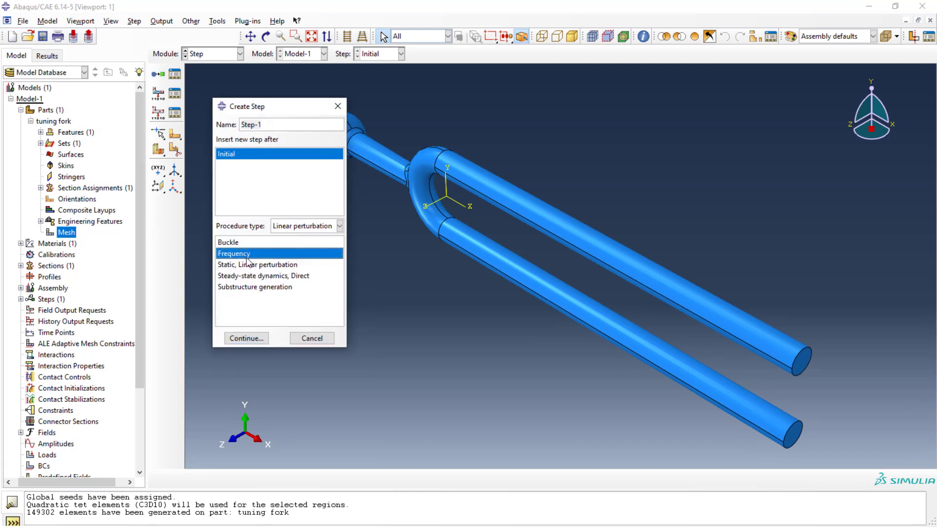
click(244, 338)
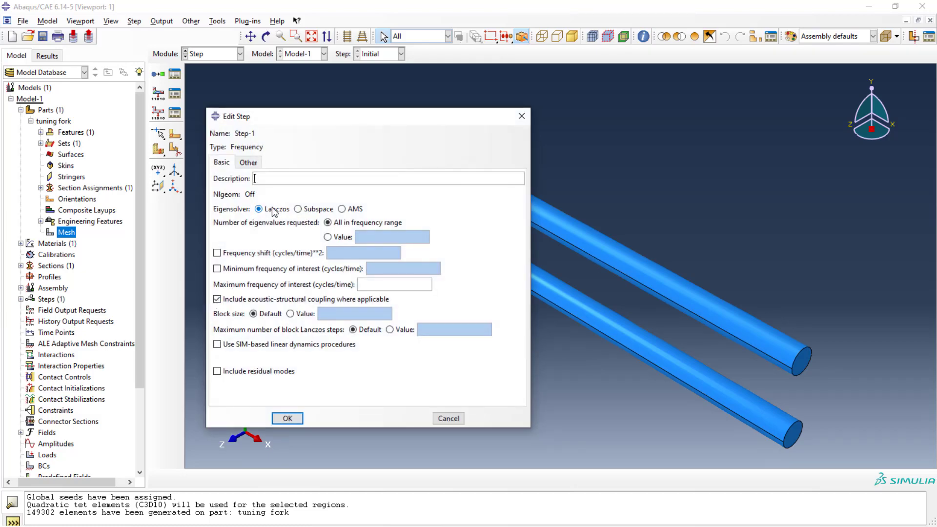
click(328, 237)
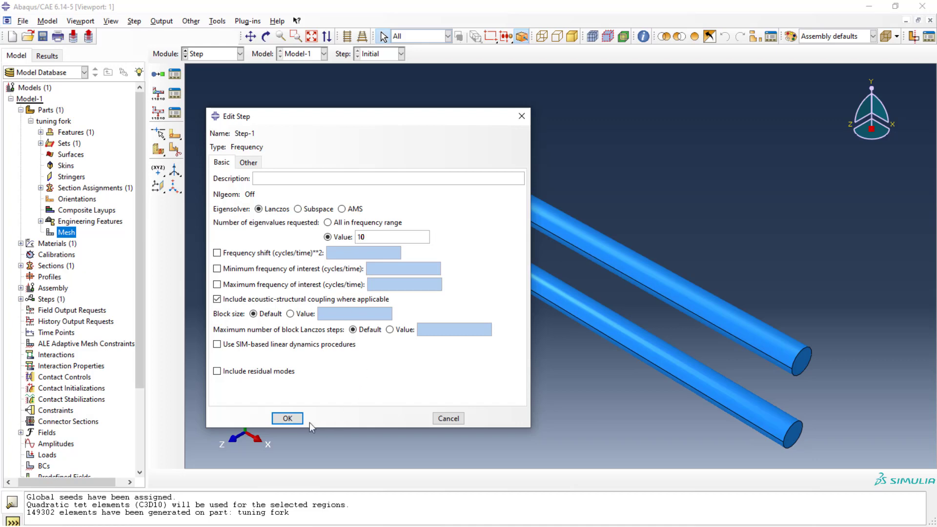
click(287, 419)
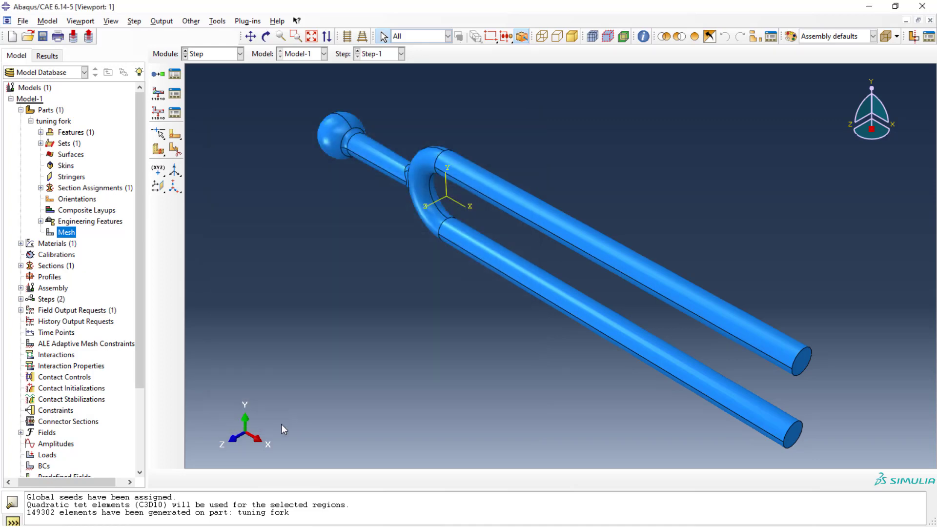
Step: In the Load module, apply an ENCASTRE boundary condition in Step-1 to the ball-shaped end of the tuning fork
click(239, 53)
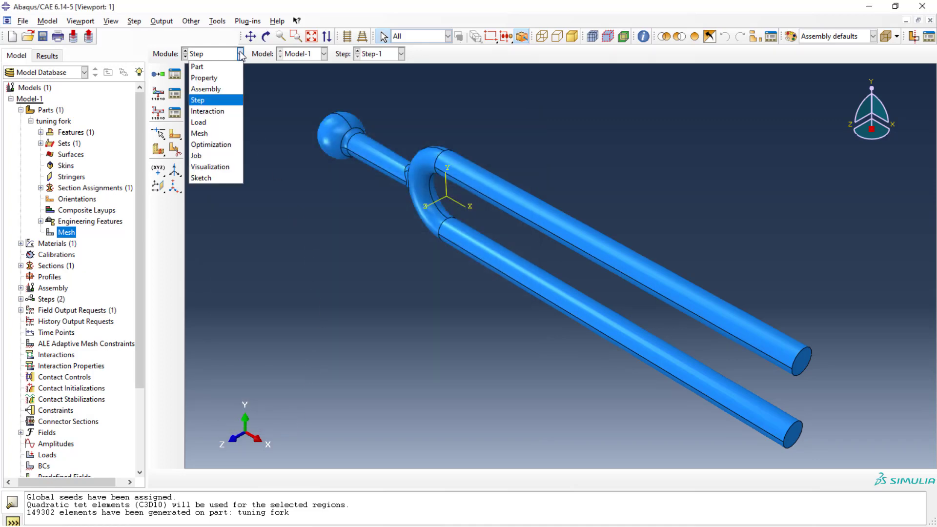
click(229, 126)
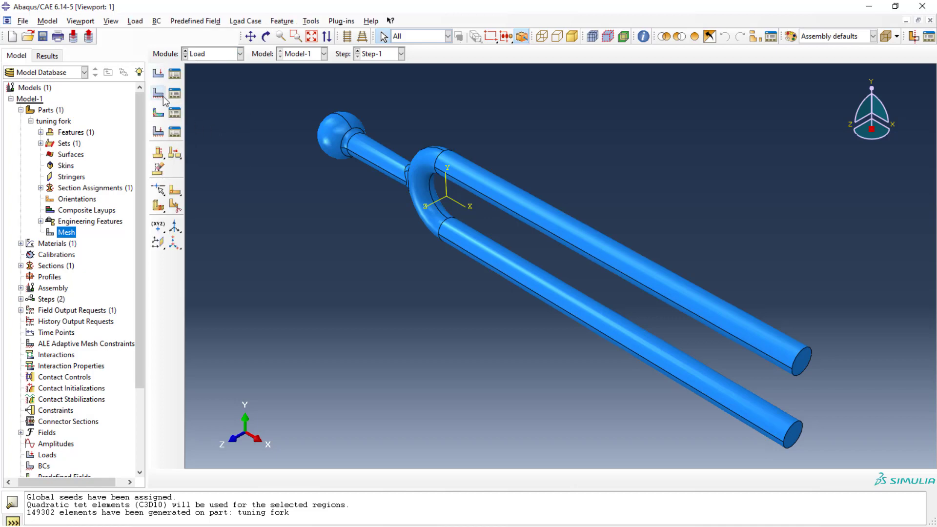
click(161, 95)
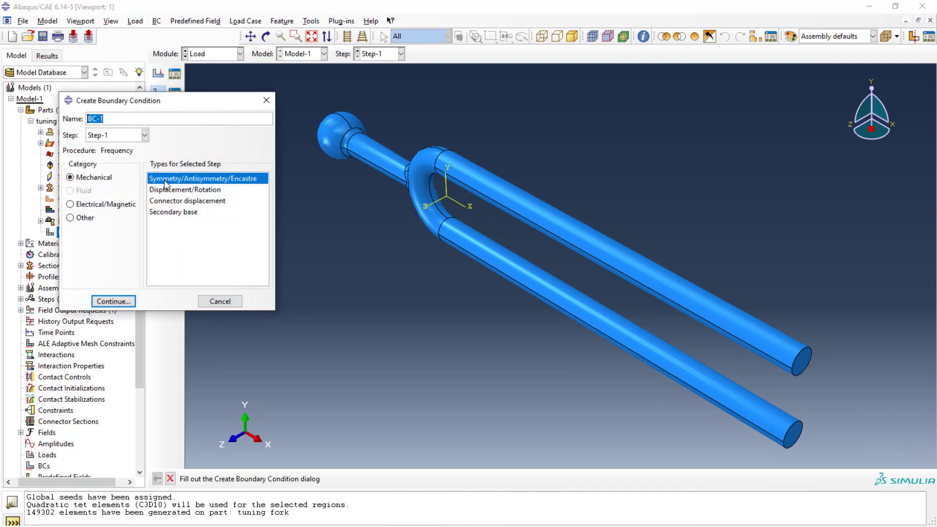
click(127, 300)
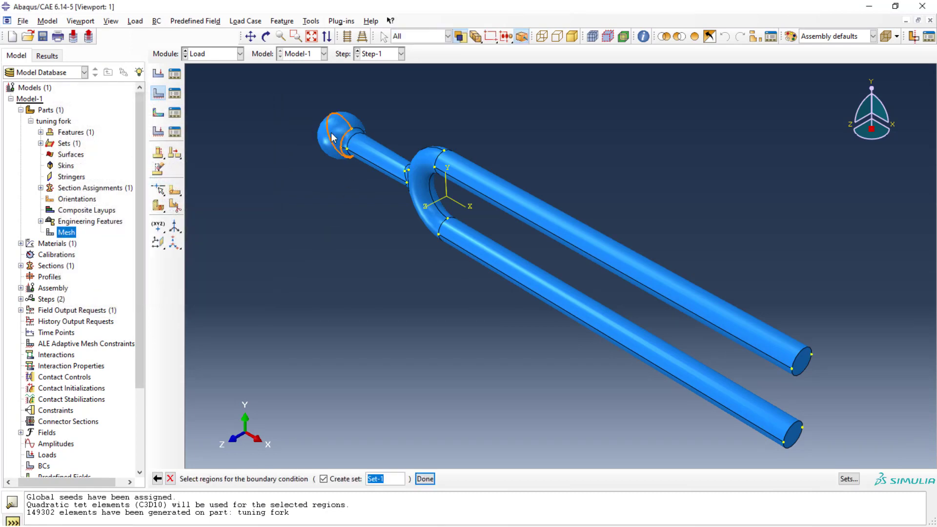
click(341, 125)
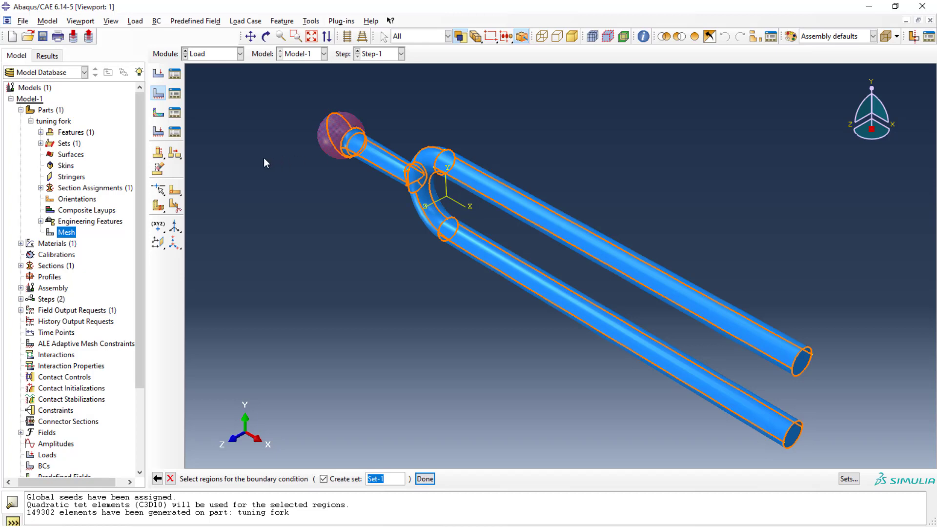
click(425, 479)
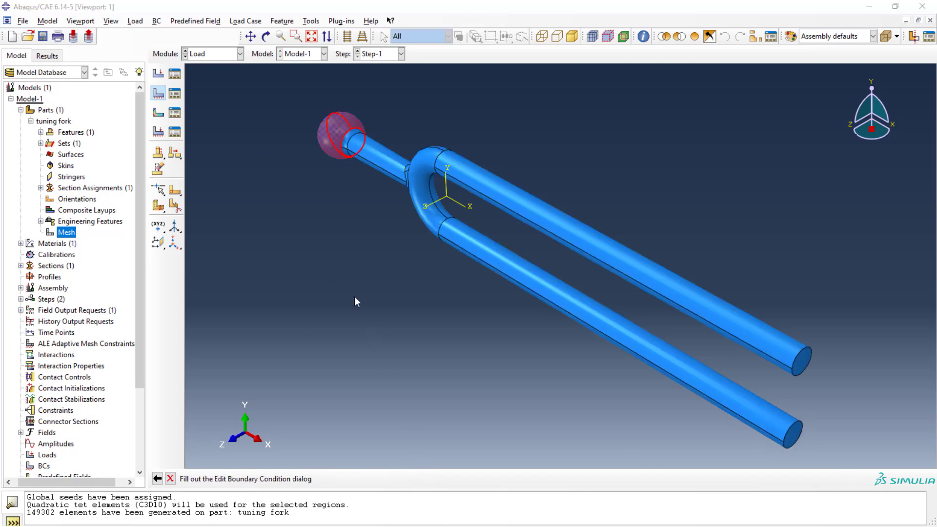
click(205, 303)
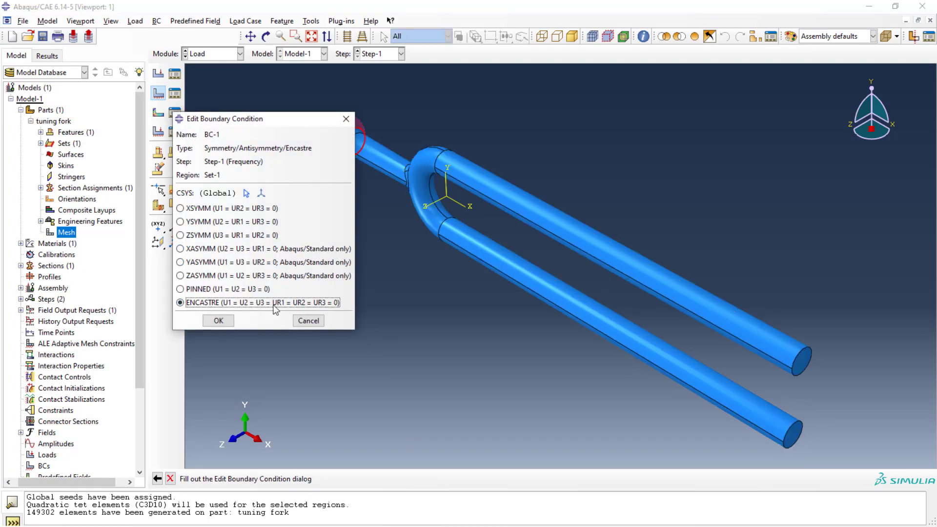
click(220, 321)
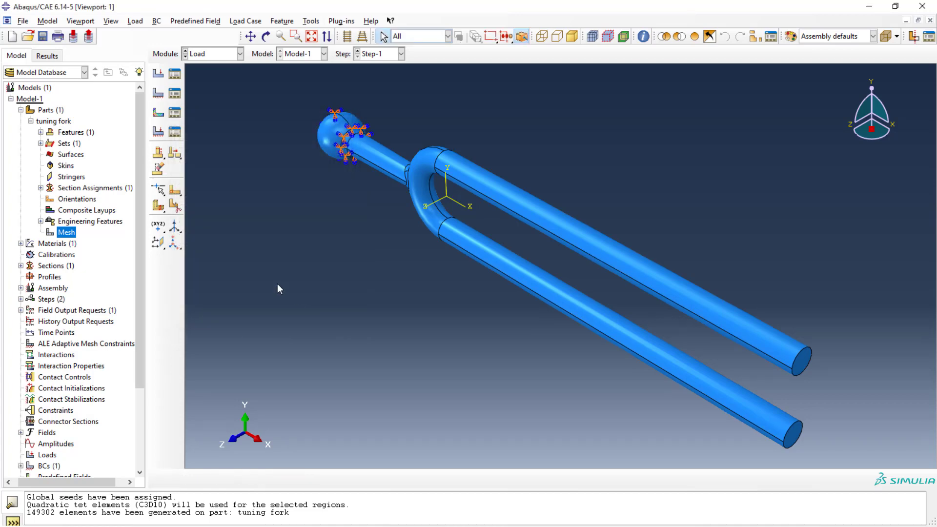
Step: In the Job module, create a job for Model-1 named frequncy, closing the time points dialog that opens
click(240, 54)
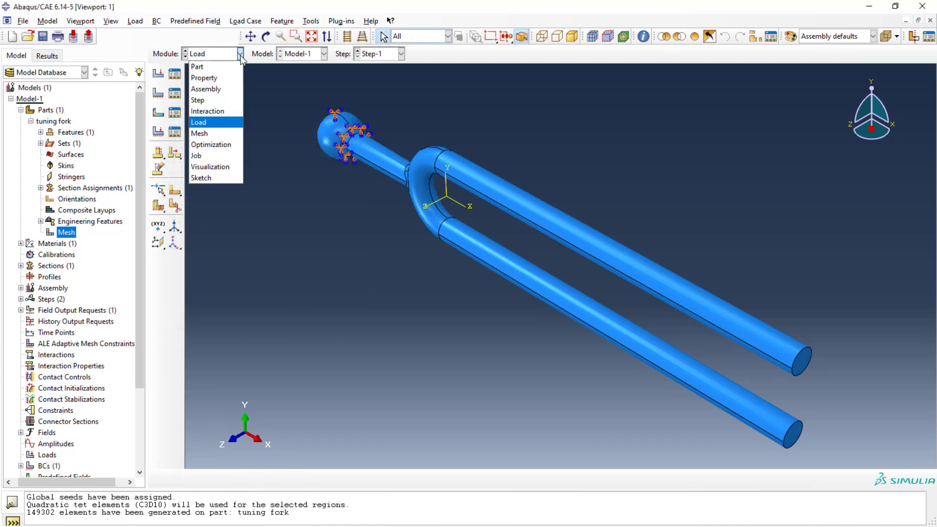
click(216, 156)
click(158, 73)
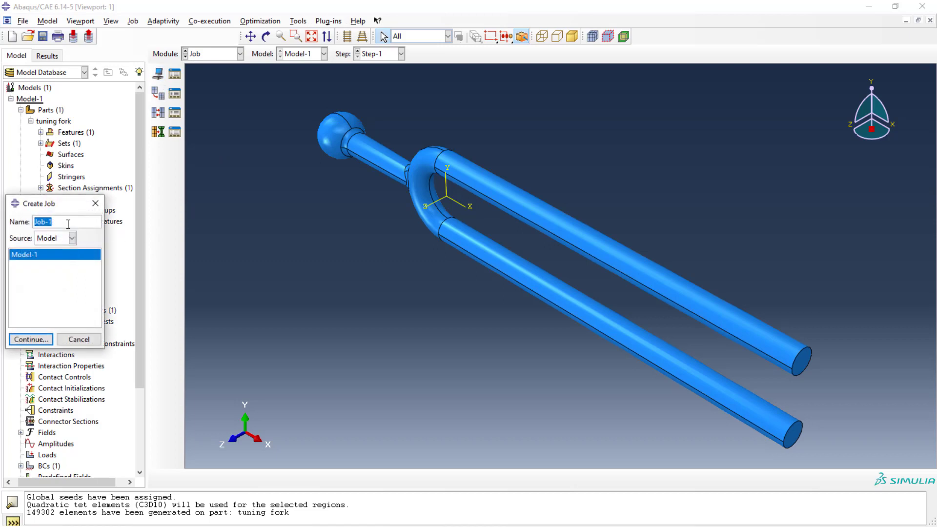
text(frequncy)
double_click(42, 337)
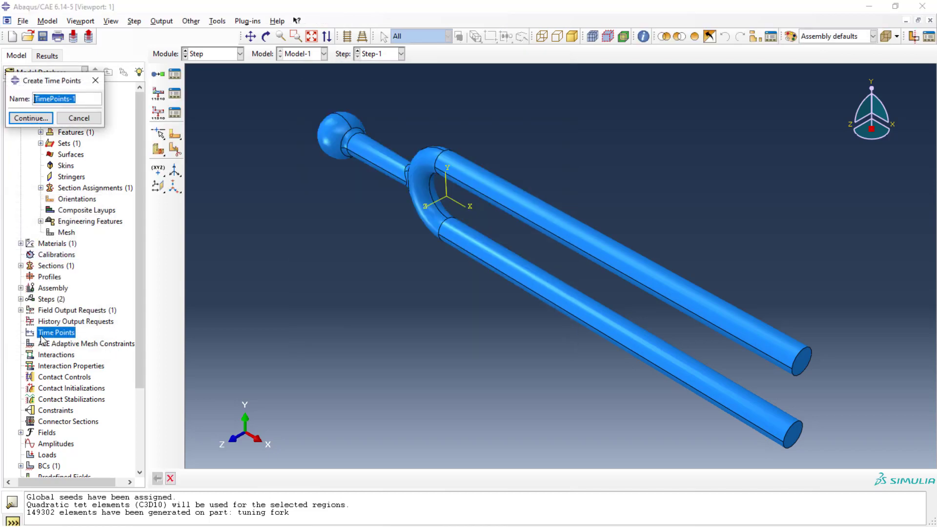
click(95, 80)
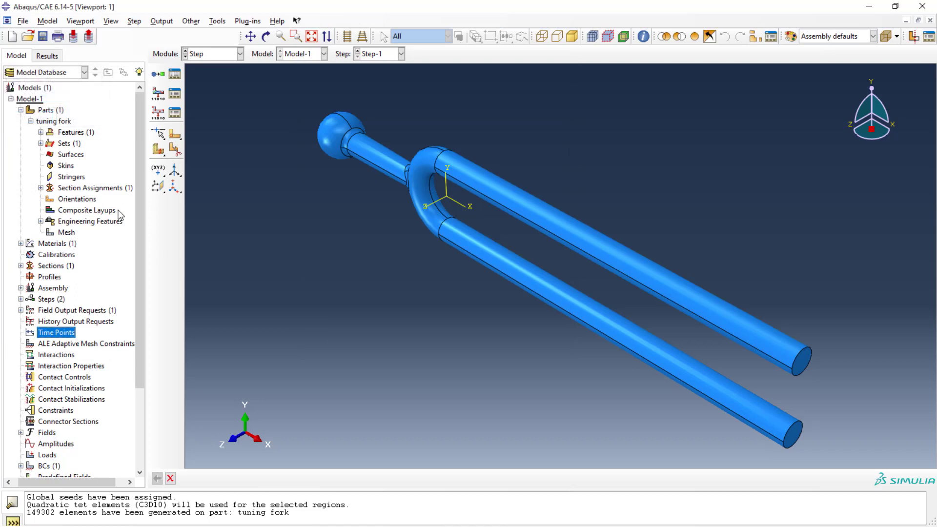
scroll(73, 407, down, 3)
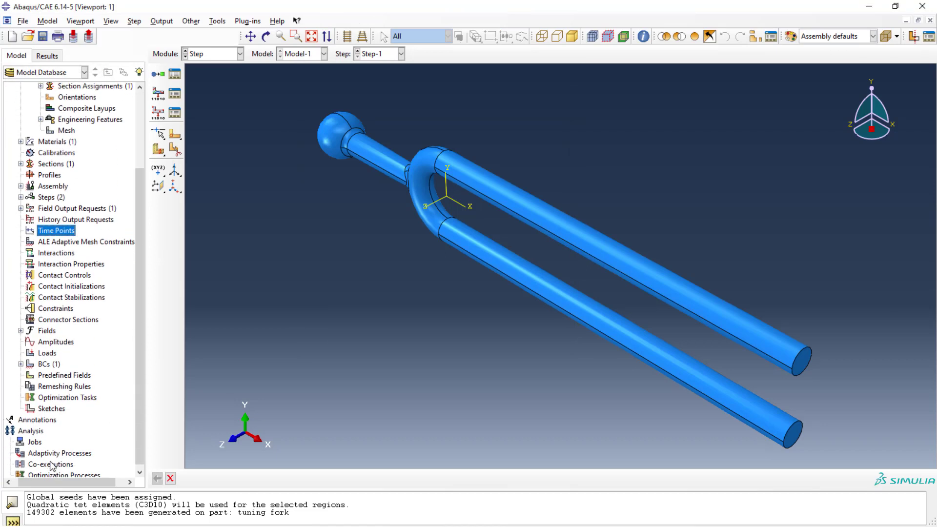
click(27, 441)
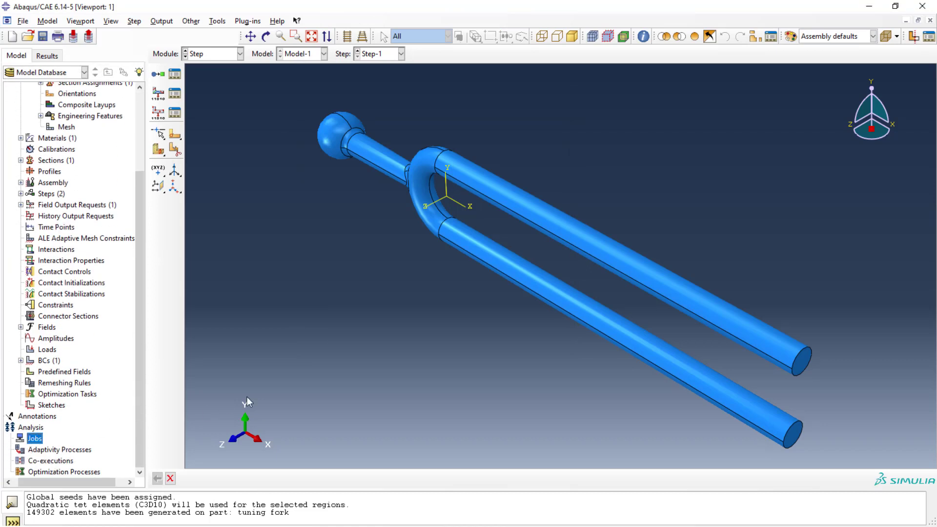
click(157, 74)
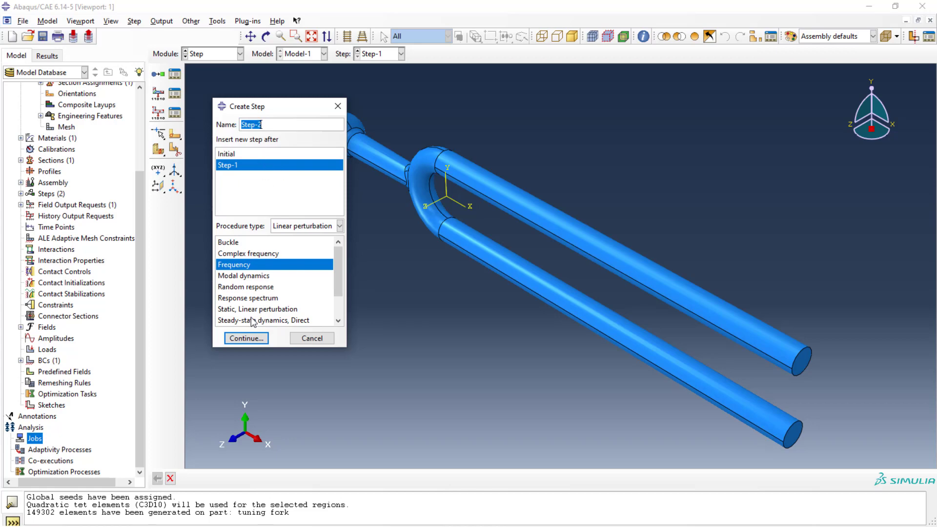
click(313, 339)
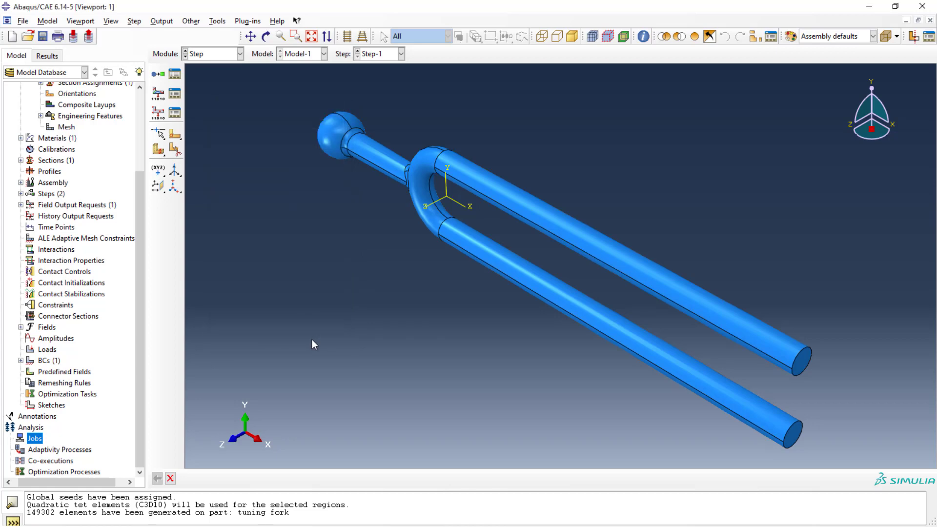
Step: Return to the Job module and accept the frequncy job's default settings
click(239, 53)
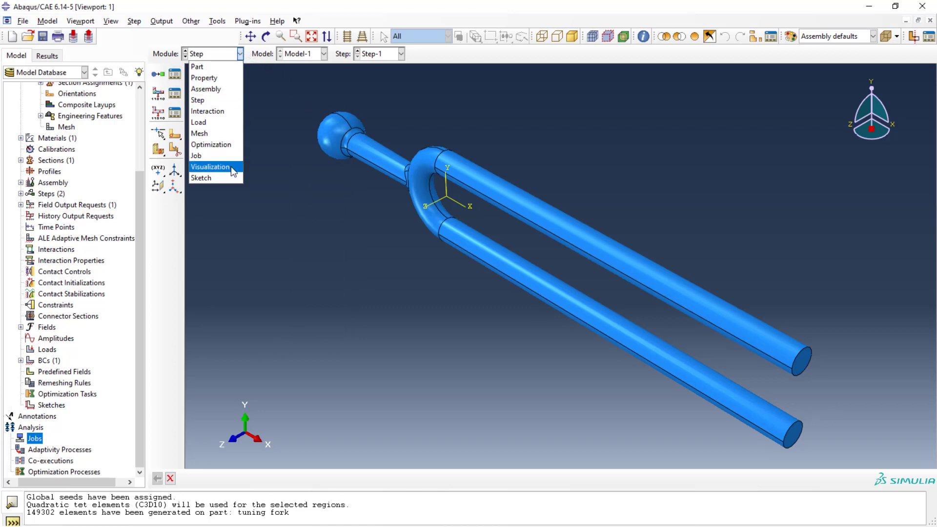
click(196, 155)
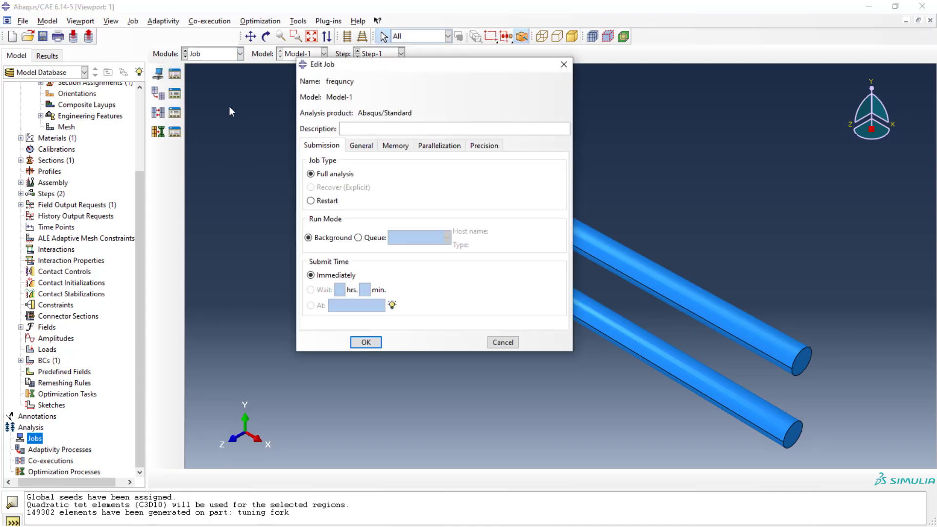
click(366, 343)
Step: Expand the jobs list and submit the frequncy job for analysis
click(11, 438)
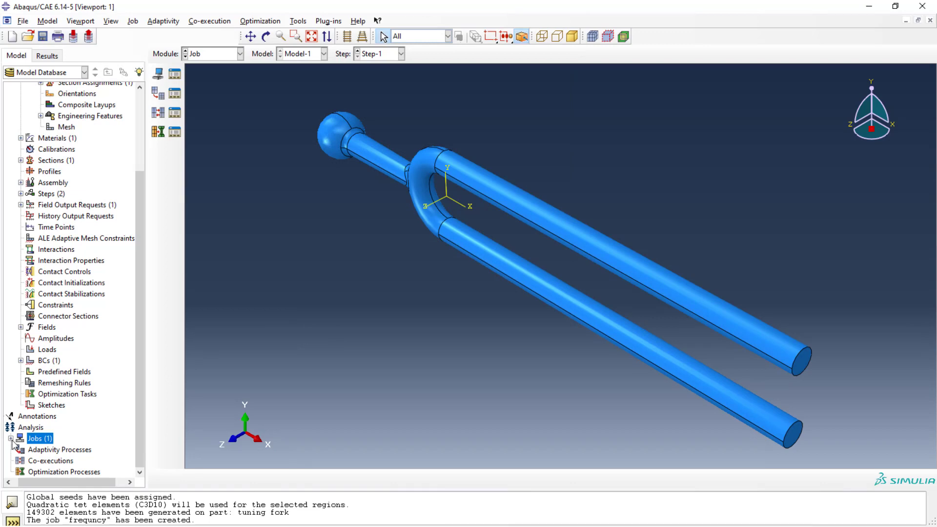
click(43, 450)
right_click(44, 451)
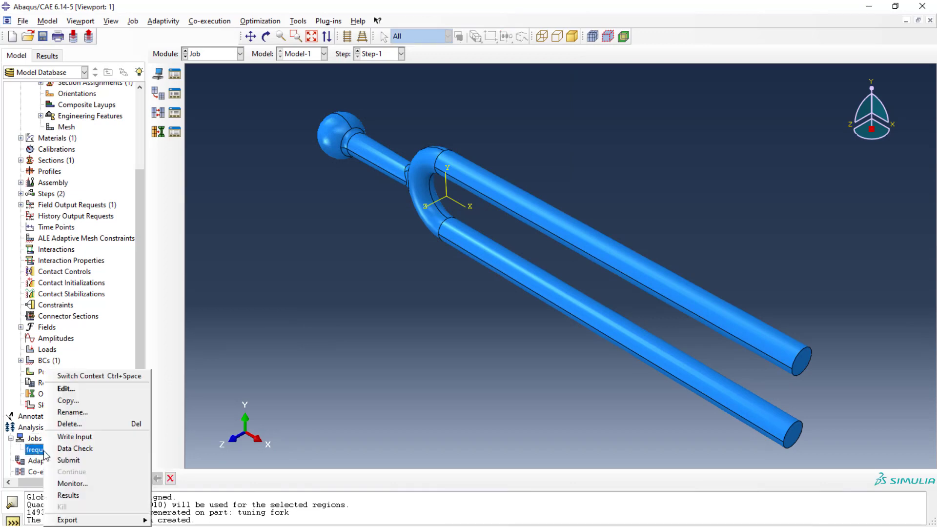
click(69, 460)
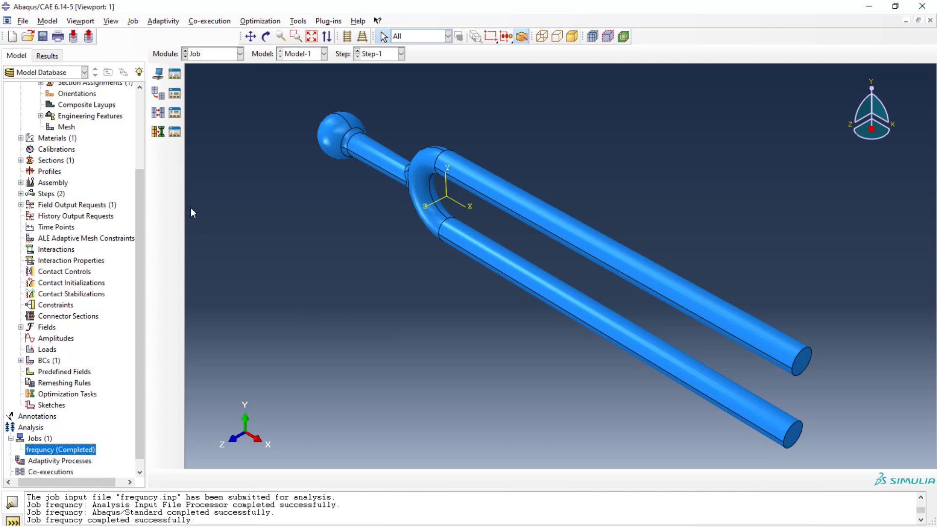
Step: Switch to the Visualization module and try to plot the model results
click(46, 56)
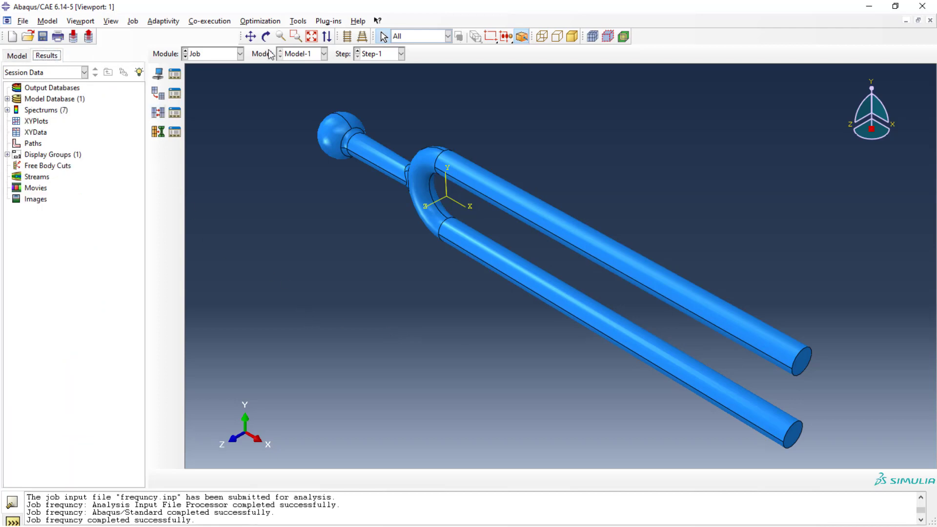
click(240, 54)
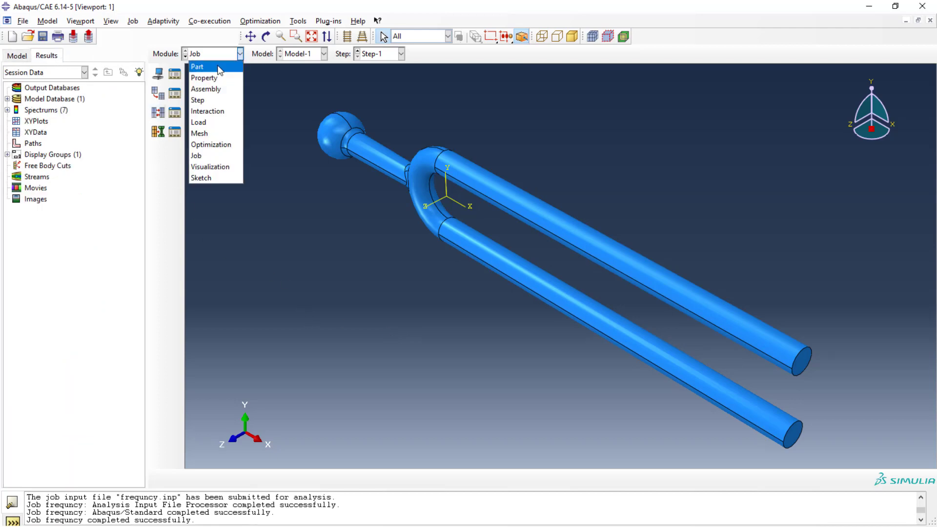
click(229, 166)
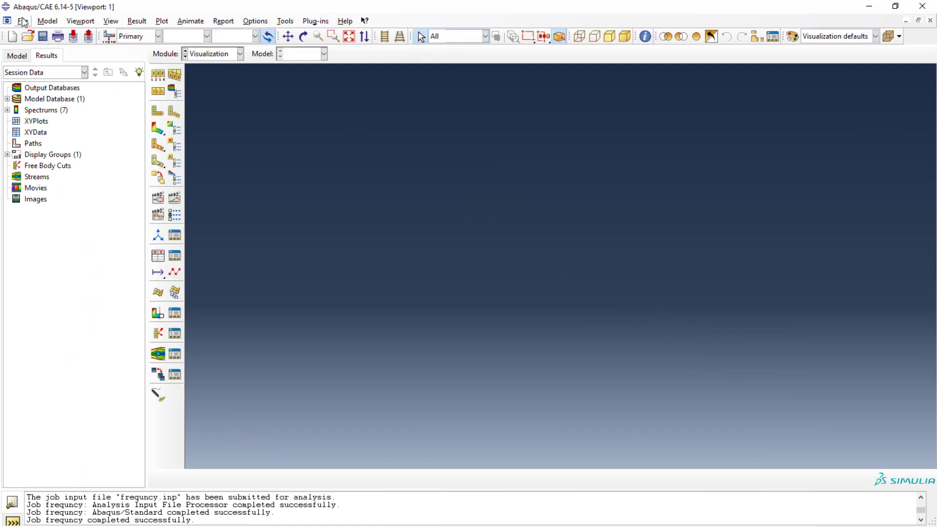
click(157, 113)
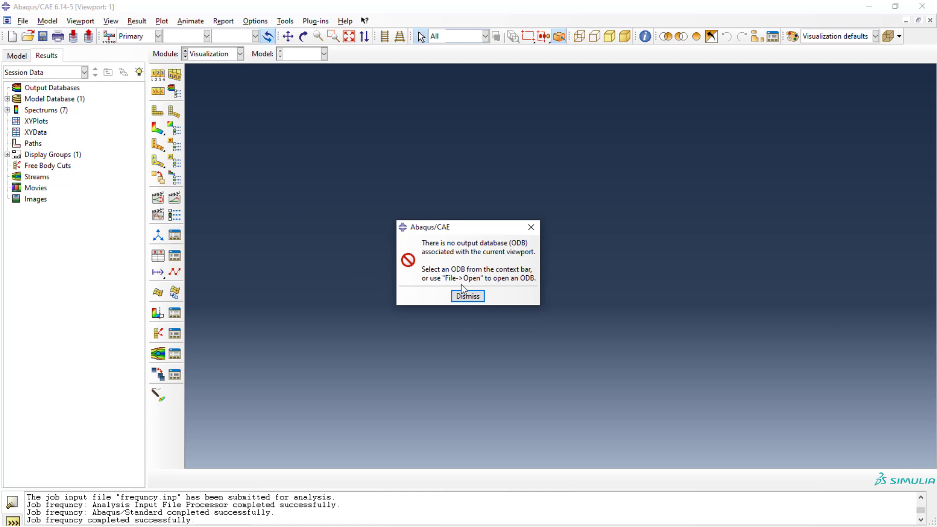
click(468, 296)
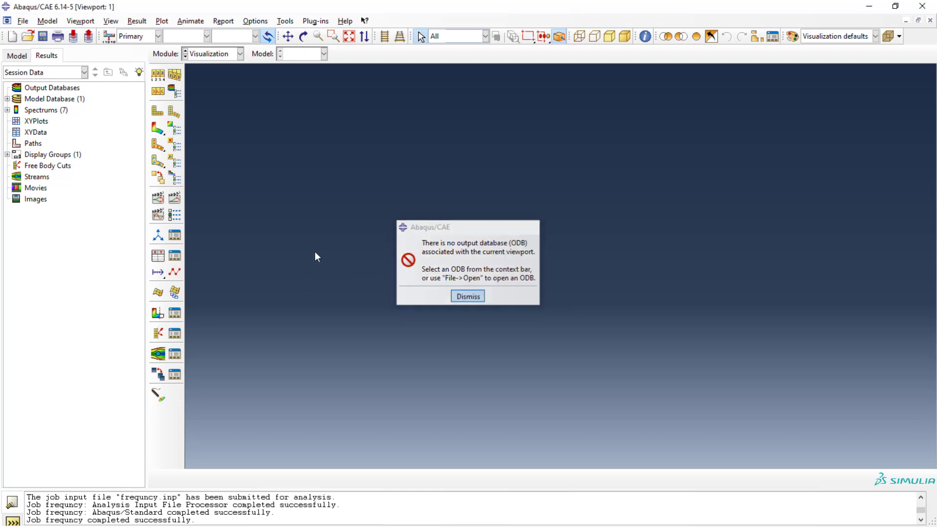
Step: Open the frequency.odb output database from the Temp directory
click(19, 24)
click(34, 45)
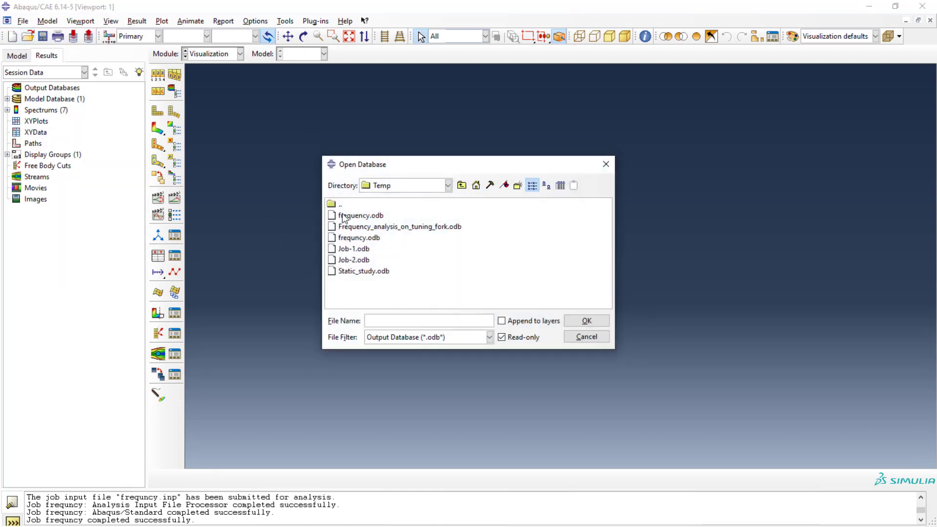
click(333, 216)
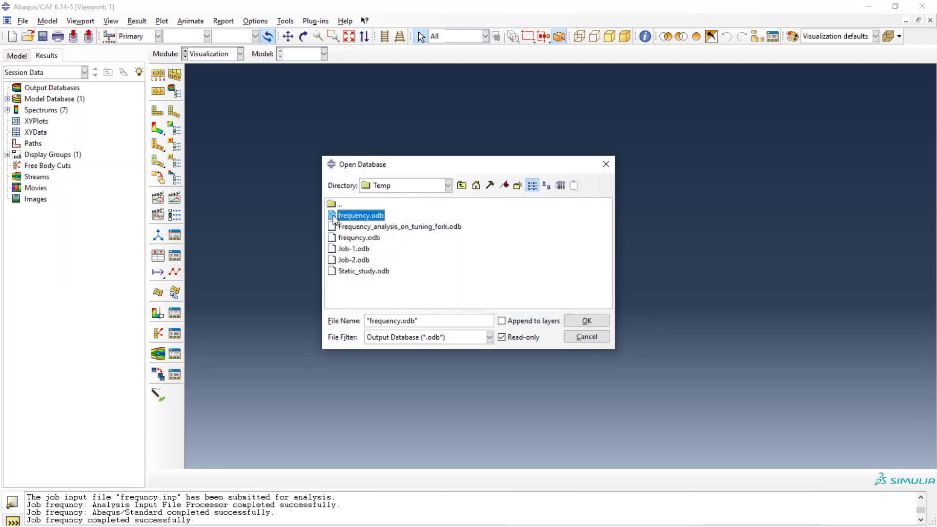
click(580, 325)
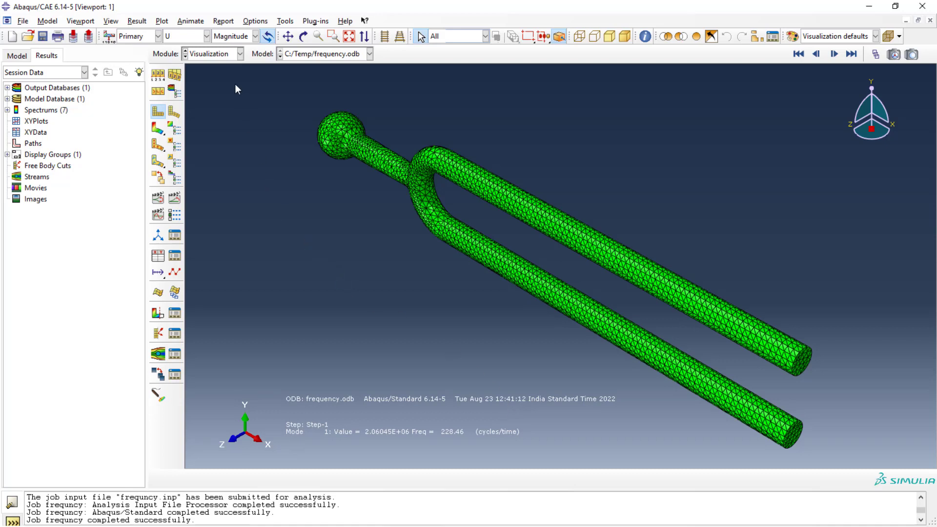
Step: Select mode 4 of Step-1 as the displayed result frame
click(224, 21)
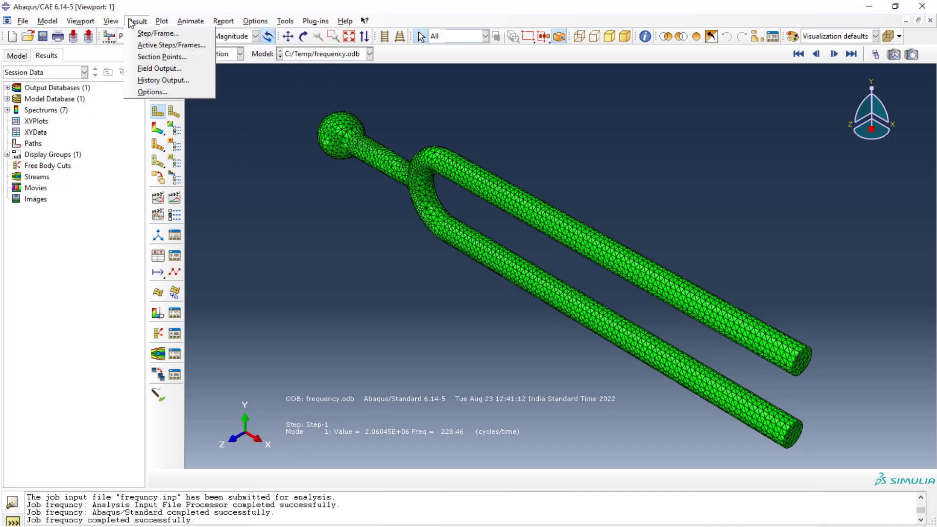
click(148, 33)
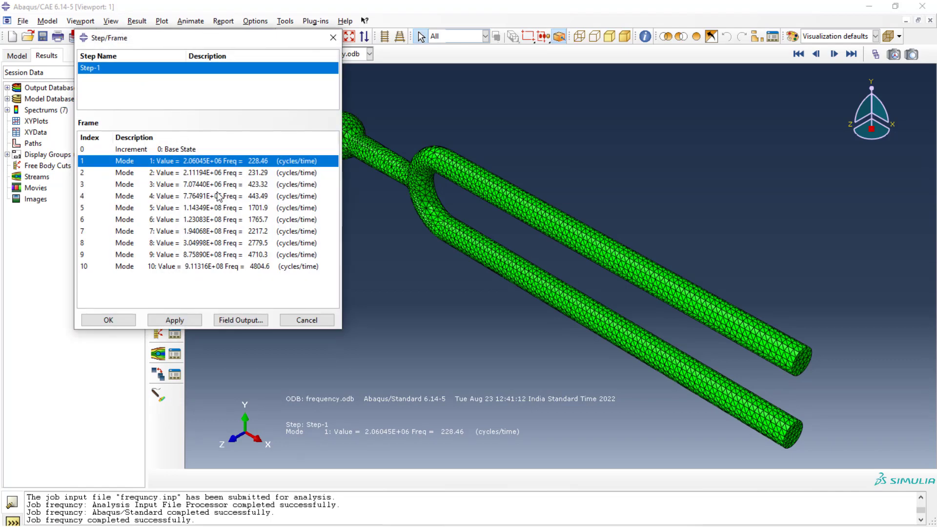
click(218, 196)
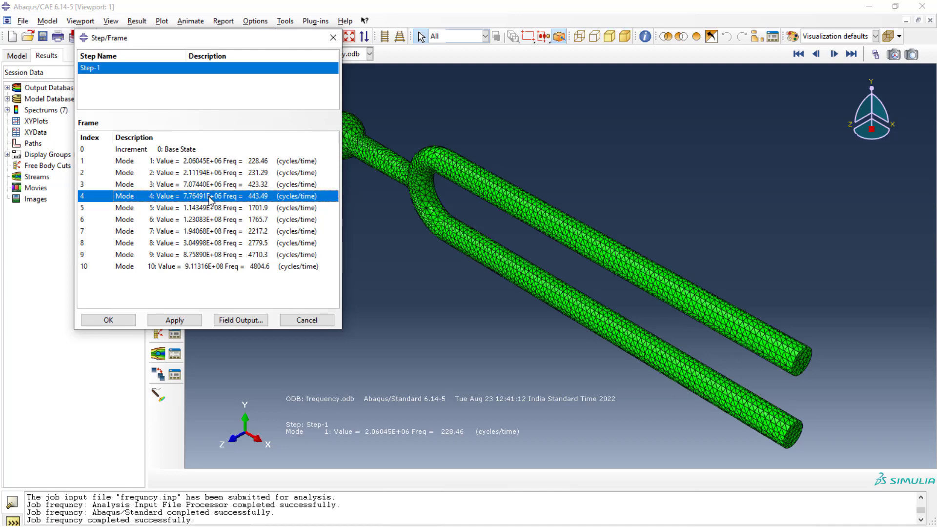
click(174, 323)
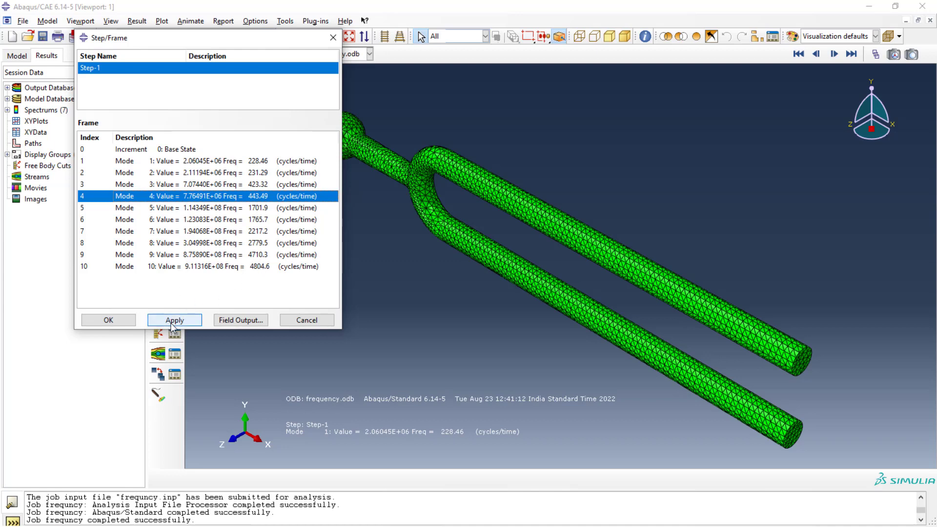
click(115, 320)
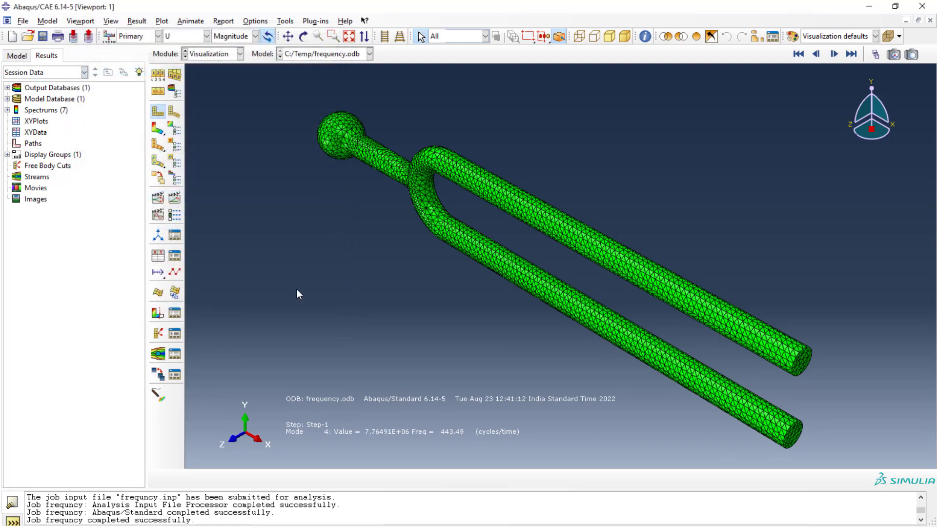
Step: Plot displacement contours on the deformed shape and set a uniform deformation scale factor of 1
click(157, 128)
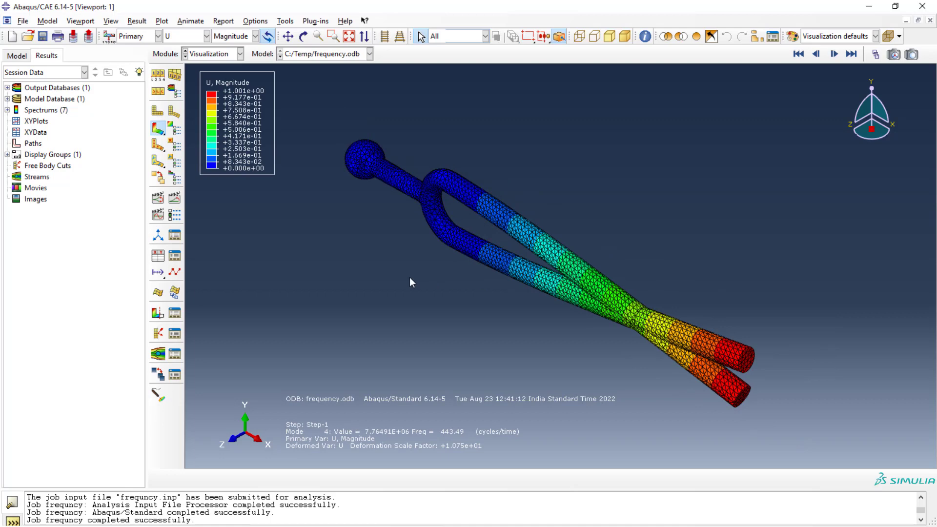
click(157, 74)
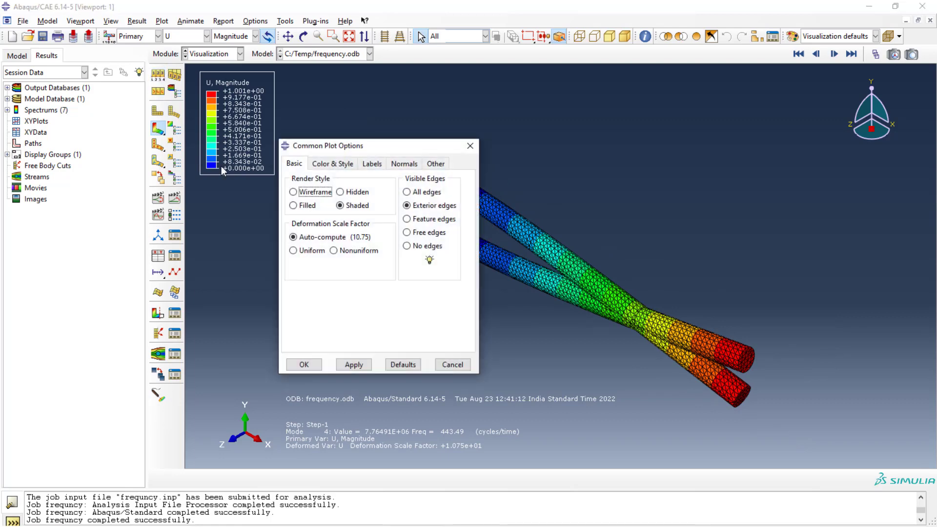
click(301, 250)
triple_click(320, 267)
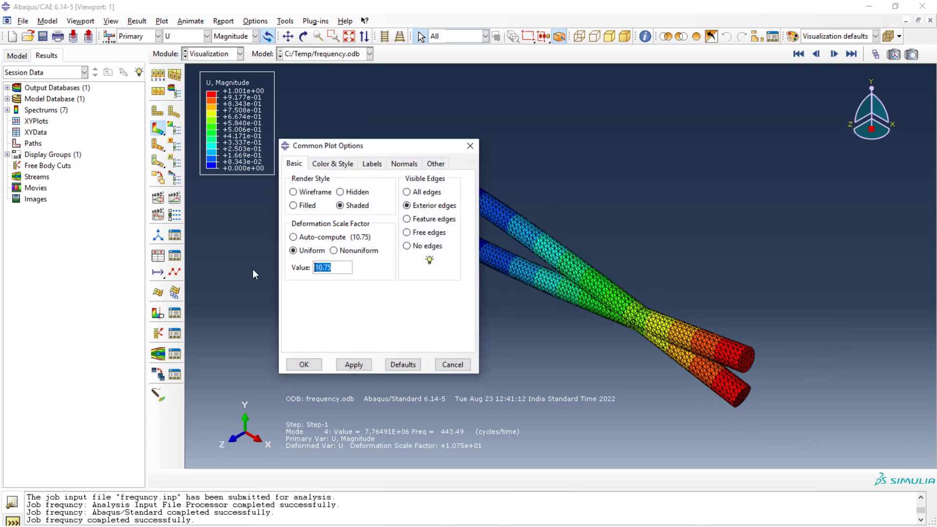
text(1)
click(354, 365)
key(Return)
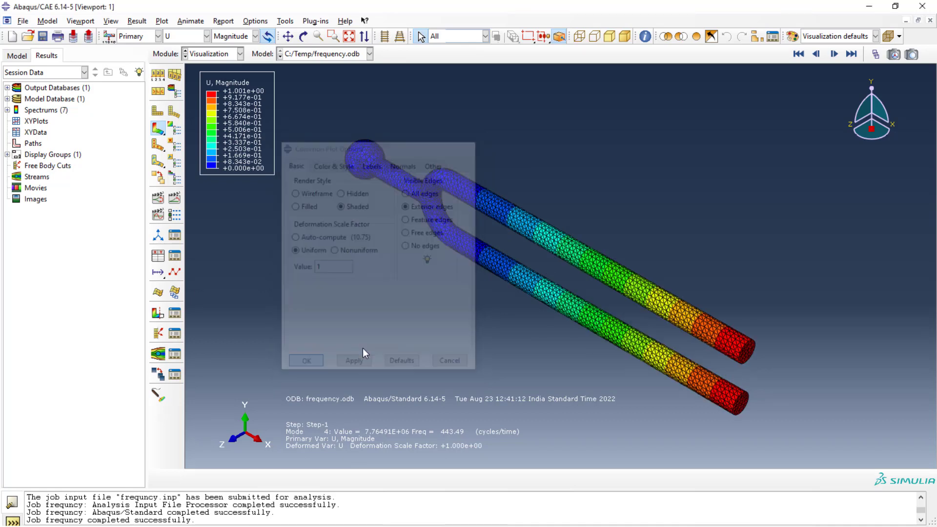
Step: Lower the animation frame rate and play and stop the mode 4 scale-factor animation
scroll(461, 293, up, 1)
scroll(460, 293, down, 2)
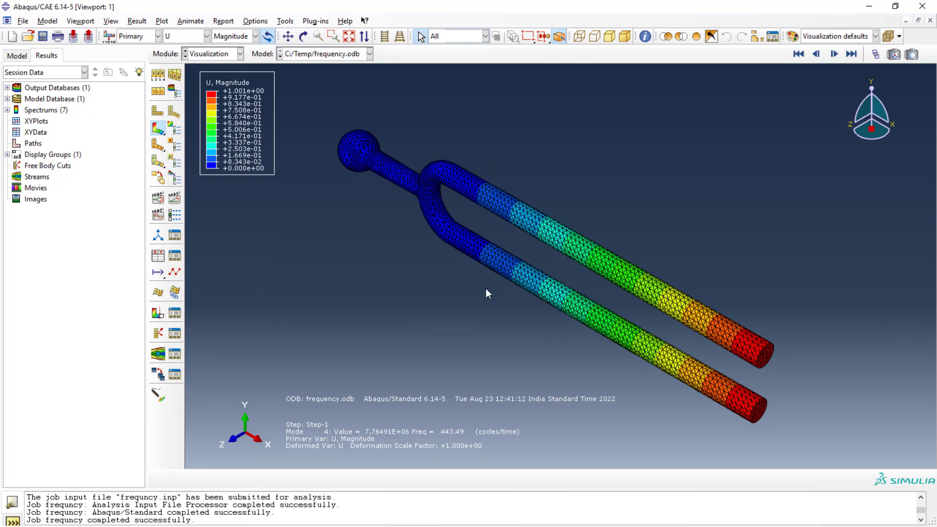
ctrl+alt+drag(484, 288, 364, 207)
ctrl+alt+drag(543, 336, 471, 268)
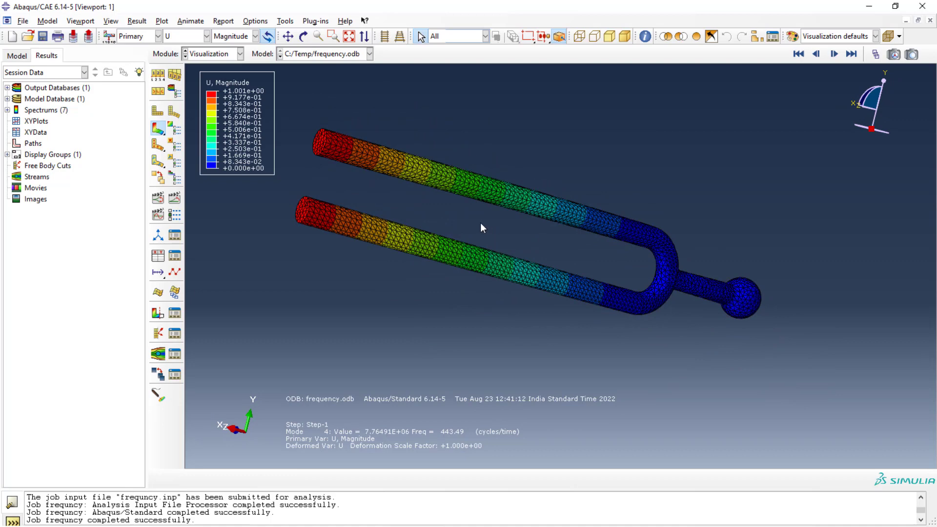
scroll(427, 210, up, 1)
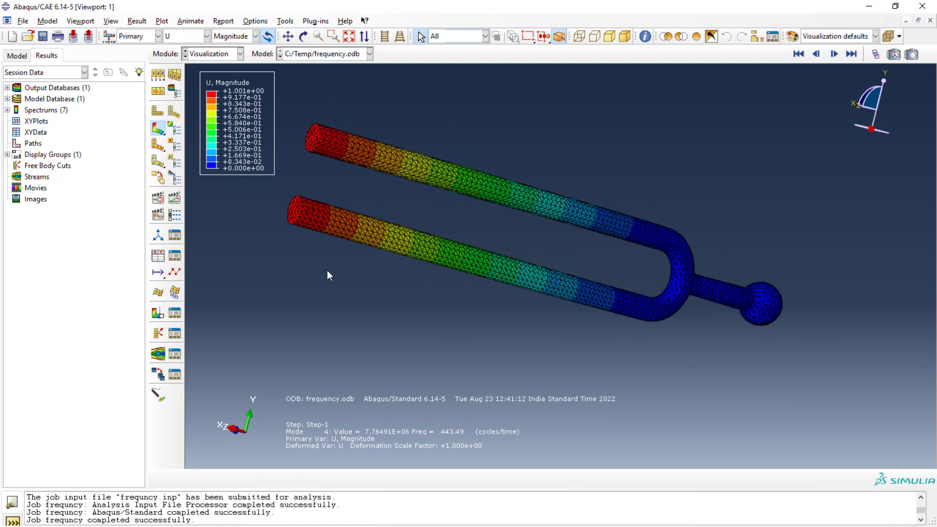
click(172, 217)
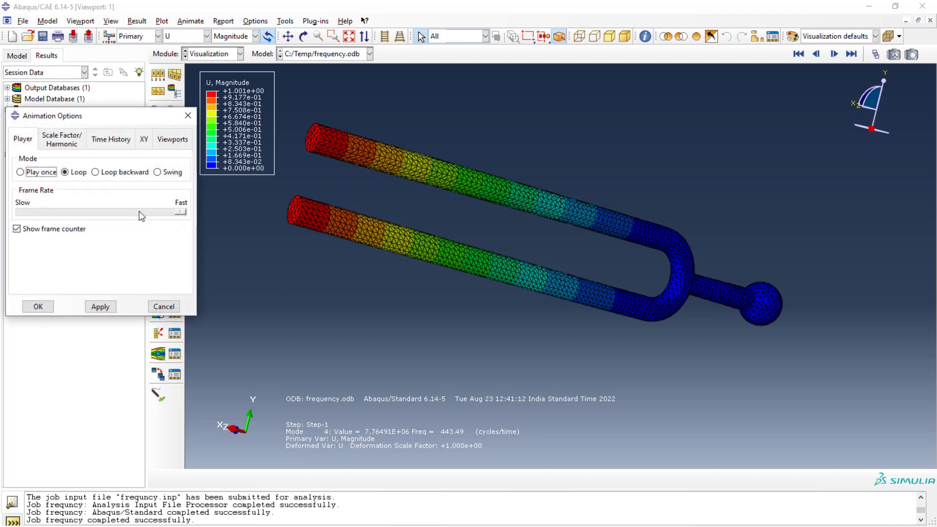
click(142, 211)
drag(177, 211, 151, 213)
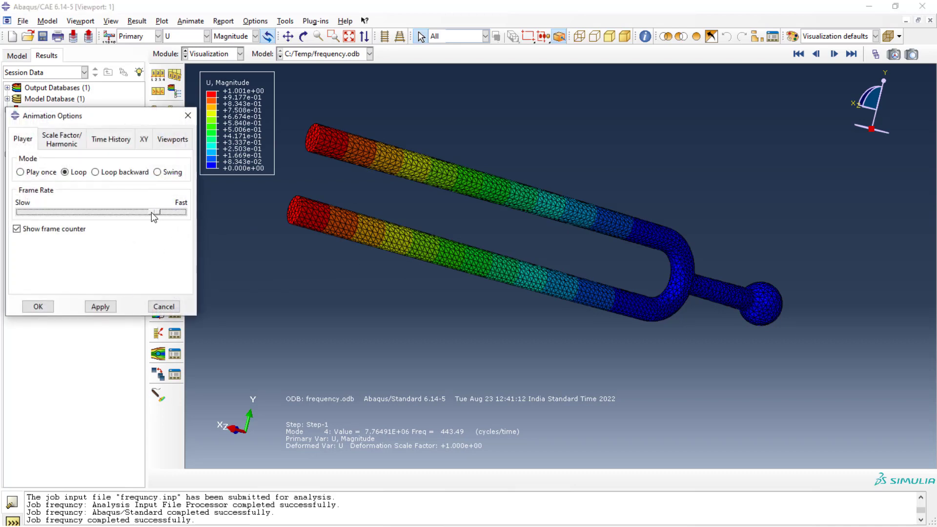
click(40, 306)
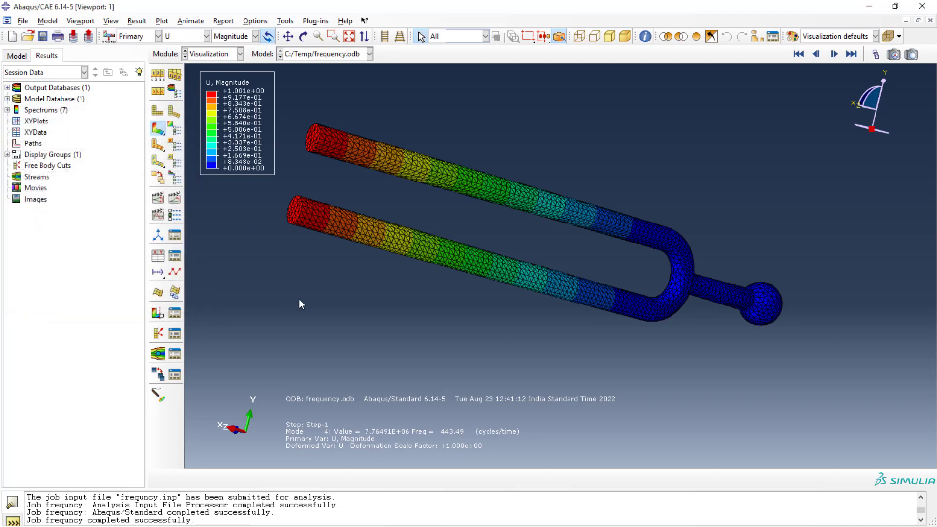
click(157, 215)
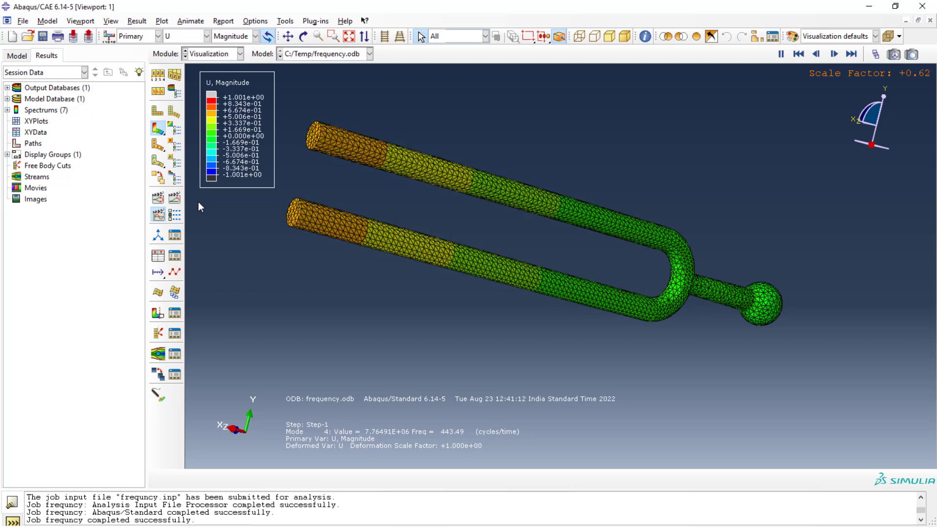
click(166, 215)
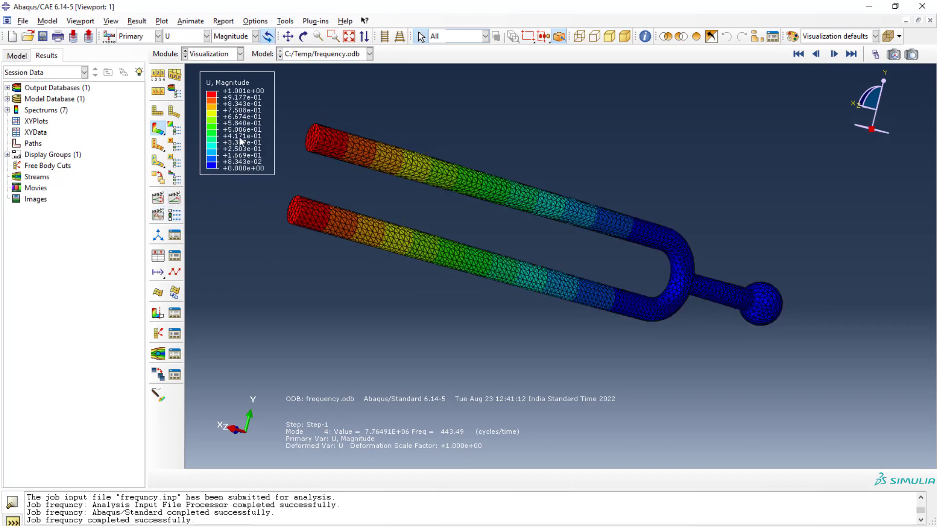
Step: Switch the displayed frame to mode 10 of Step-1 and animate its scale factor
click(162, 21)
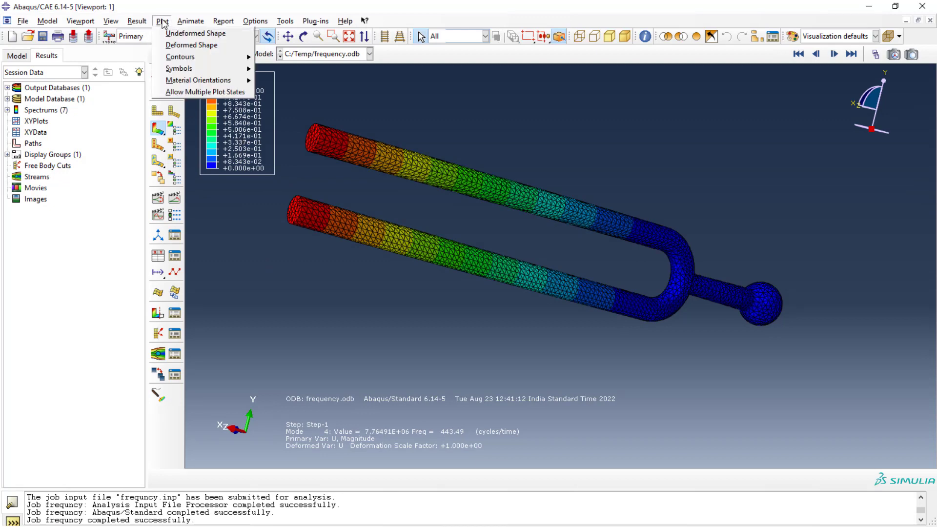
click(152, 33)
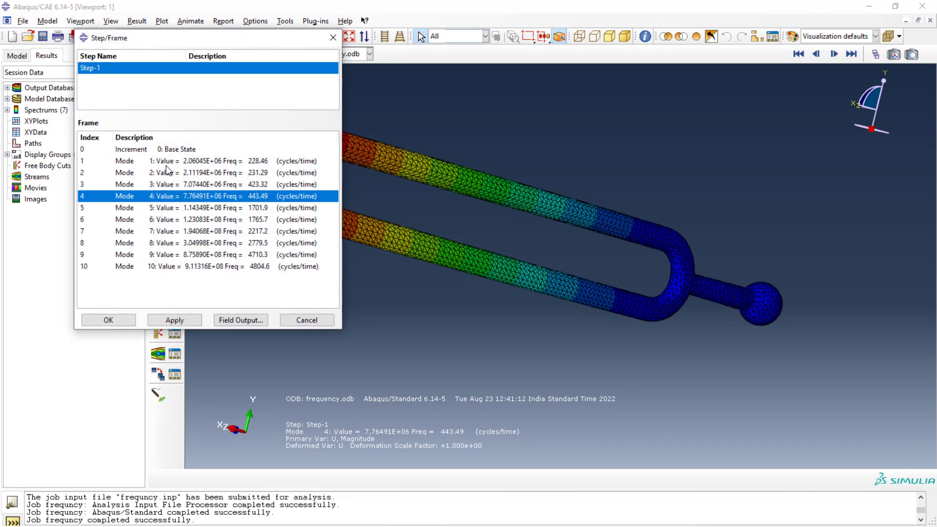
click(254, 266)
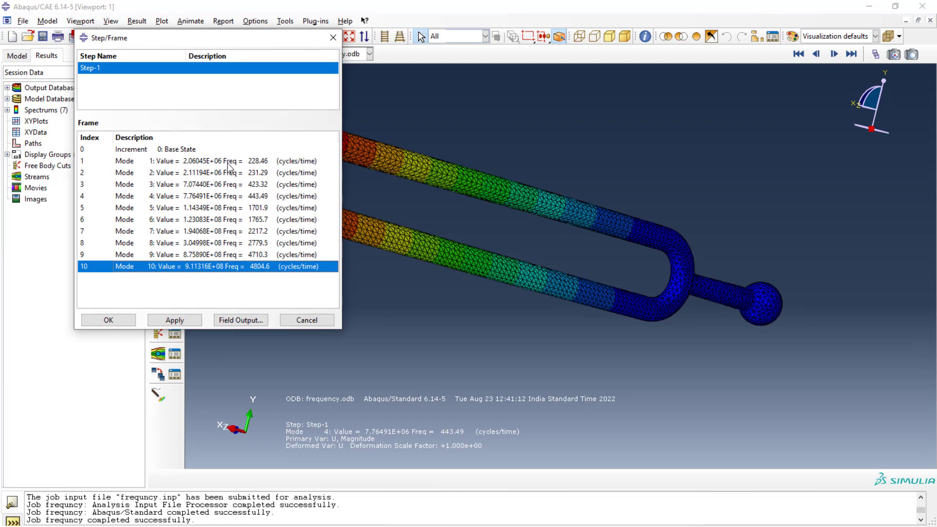
click(181, 320)
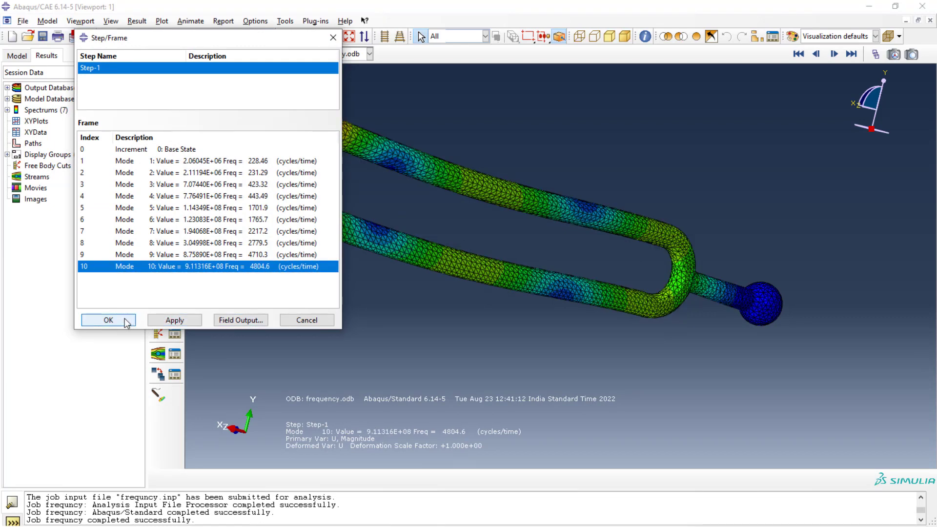
click(126, 321)
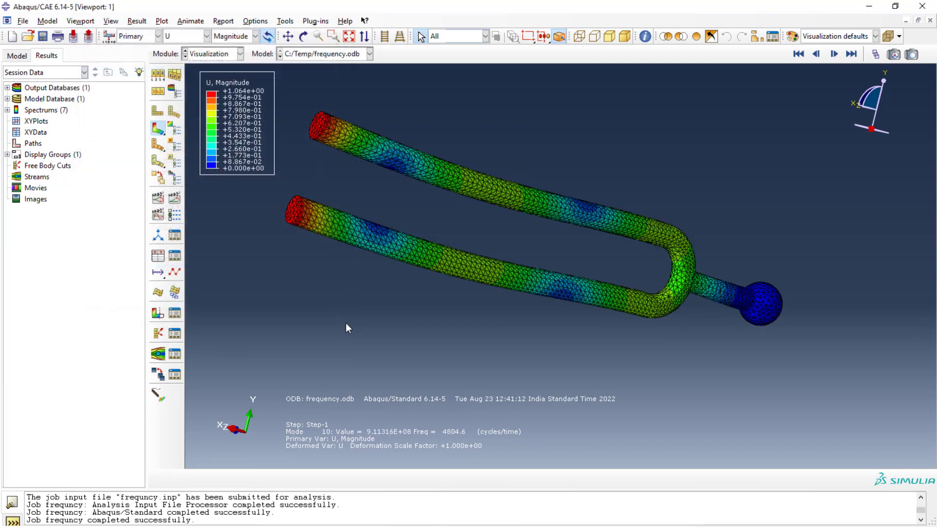
click(159, 216)
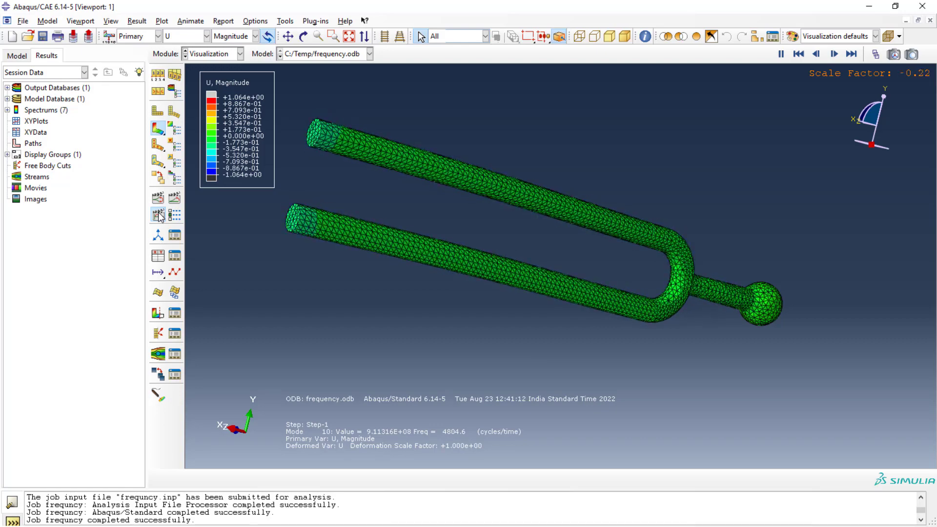